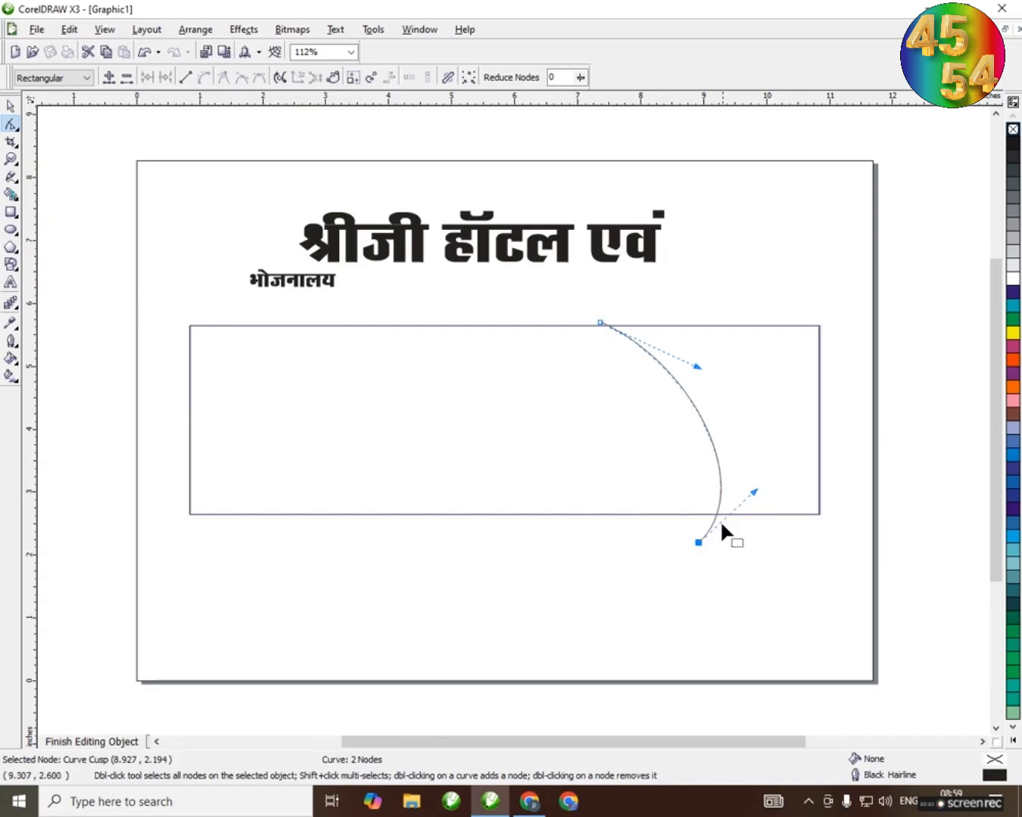
# Trim the arc's ends that overhang the rectangle's upper and lower edges with Virtual Segment Delete
pyautogui.click(10, 107)
pyautogui.click(694, 369)
pyautogui.click(686, 393)
pyautogui.scroll(5, 686, 394)
pyautogui.scroll(-4, 515, 422)
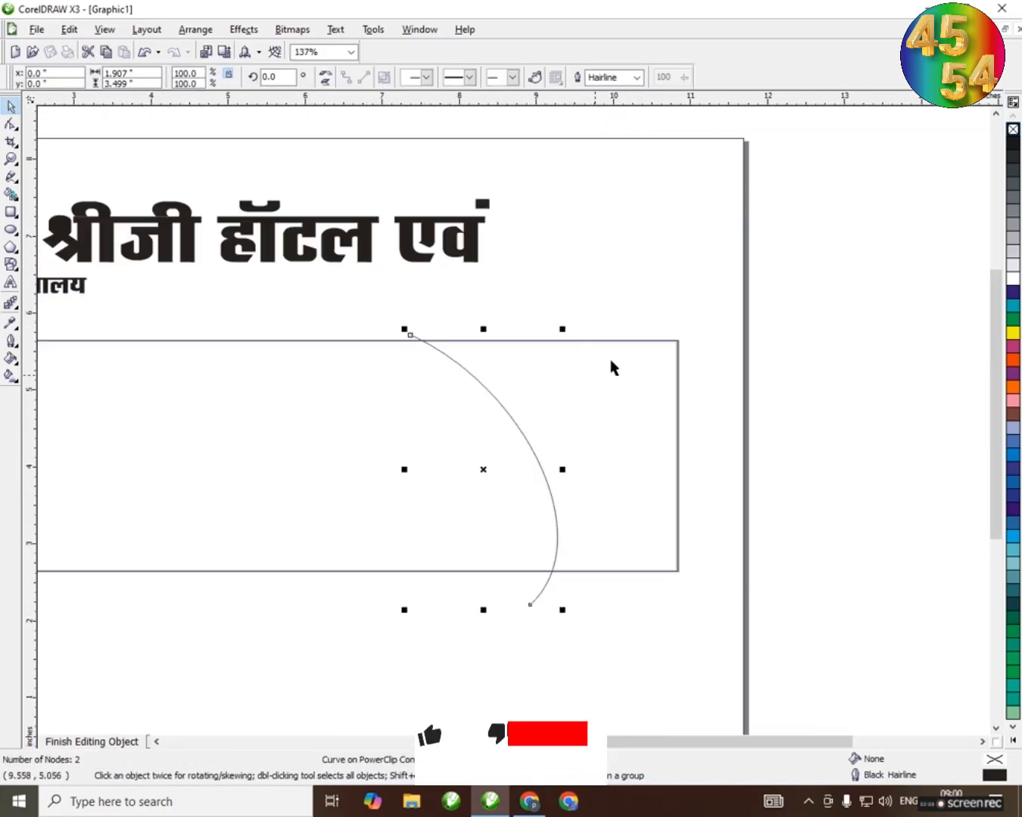
pyautogui.click(613, 368)
pyautogui.scroll(-2, 514, 424)
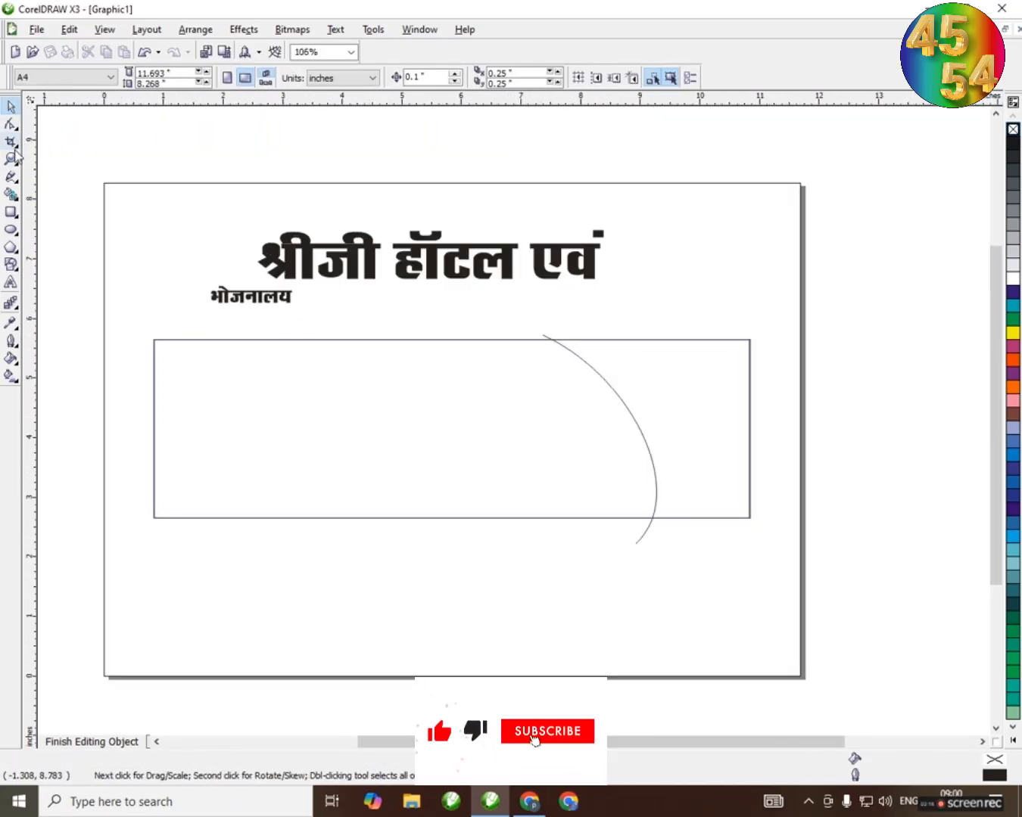
pyautogui.click(13, 144)
pyautogui.click(95, 148)
pyautogui.scroll(4, 559, 343)
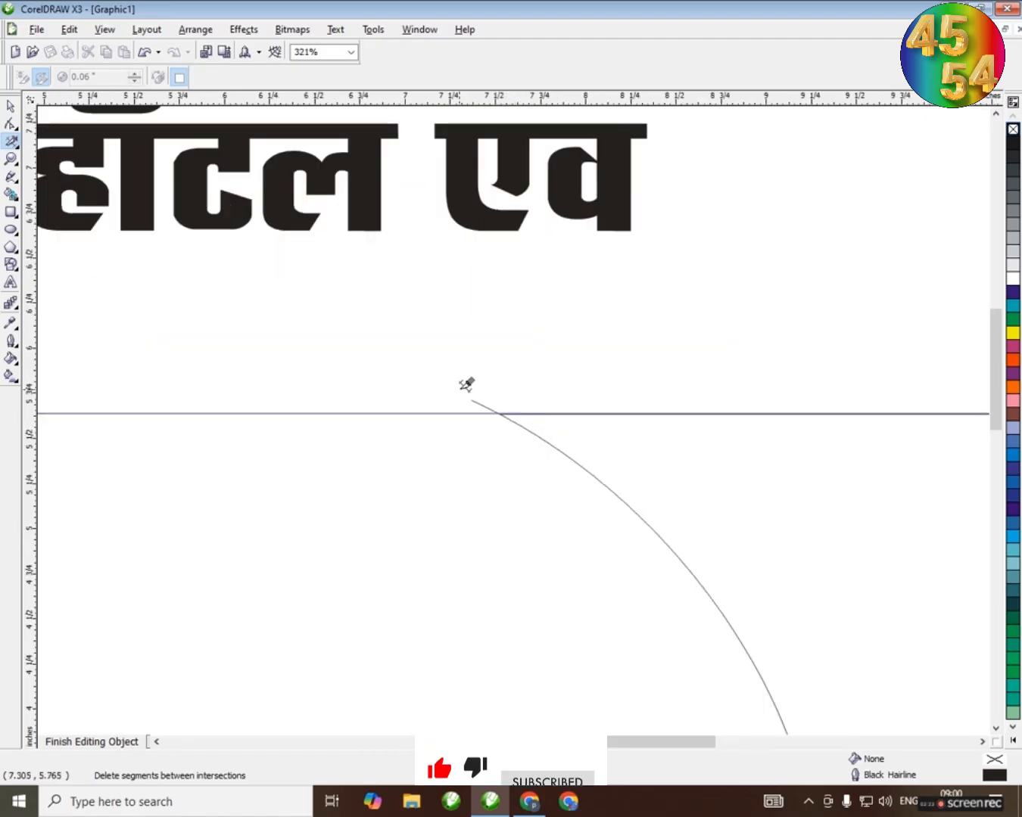
pyautogui.moveTo(446, 385); pyautogui.dragTo(489, 407)
# Smart-fill the region between the arc and the rectangle's right edge with blue
pyautogui.click(11, 196)
pyautogui.click(727, 489)
pyautogui.press('space')
pyautogui.scroll(-6, 514, 424)
pyautogui.scroll(1, 530, 449)
# Move the blue shape aside, delete the original arc line, and put the blue shape back in the rectangle's right end
pyautogui.moveTo(601, 438); pyautogui.dragTo(806, 439)
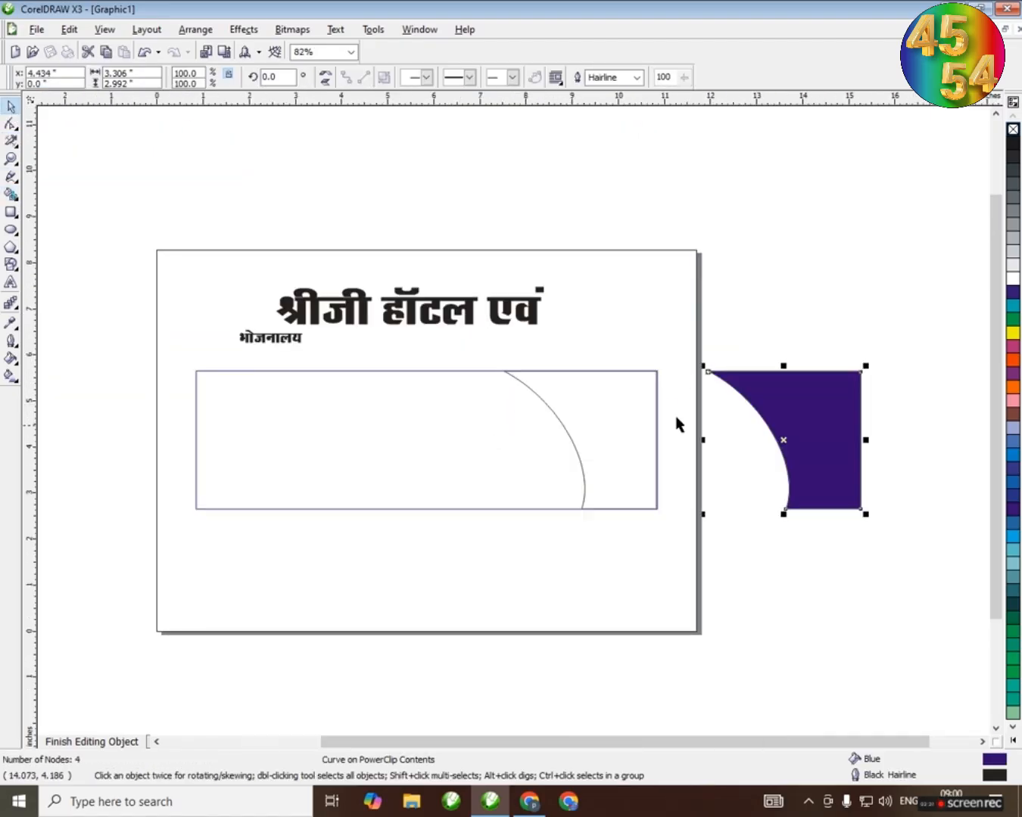
pyautogui.moveTo(678, 356); pyautogui.dragTo(486, 530)
pyautogui.moveTo(583, 437); pyautogui.dragTo(579, 448)
pyautogui.press('Delete')
pyautogui.click(841, 415)
pyautogui.moveTo(636, 417); pyautogui.dragTo(636, 418)
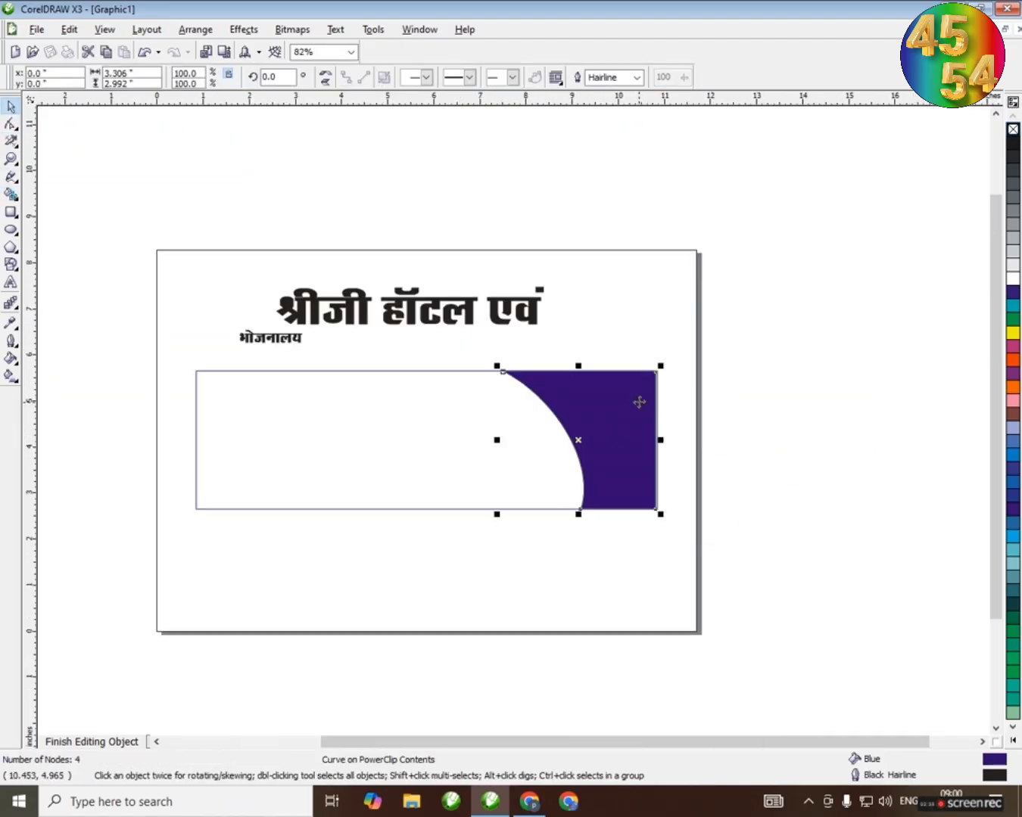
# Align the blue shape with the rectangle's upper-right corner and remove its outline
pyautogui.scroll(14, 638, 403)
pyautogui.moveTo(538, 394); pyautogui.dragTo(567, 395)
pyautogui.scroll(3, 567, 395)
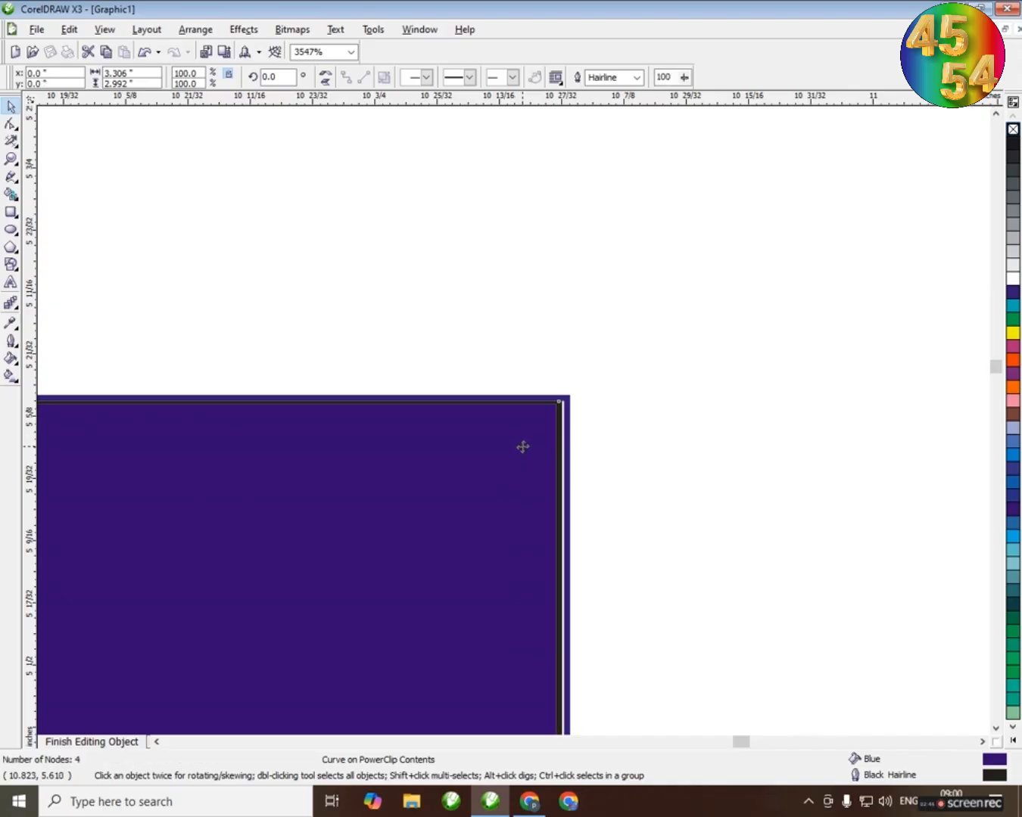
pyautogui.moveTo(521, 446); pyautogui.dragTo(526, 447)
pyautogui.scroll(-15, 503, 423)
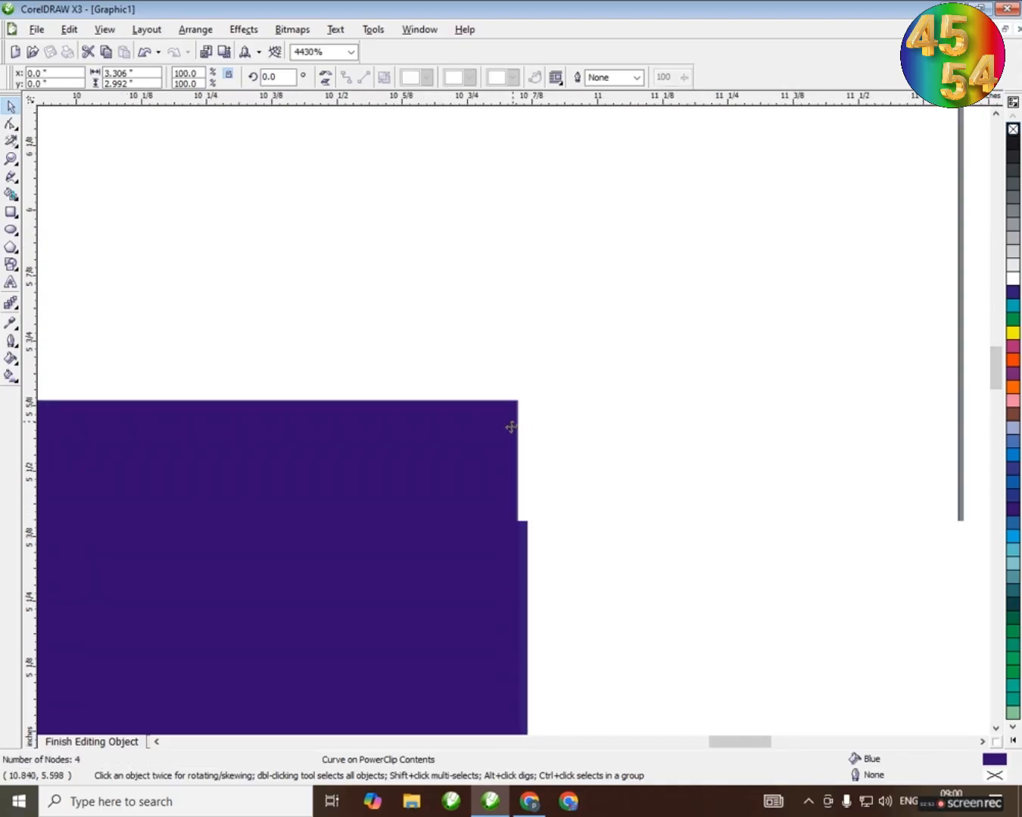
pyautogui.scroll(8, 517, 424)
pyautogui.scroll(-2, 522, 428)
# Bring the blue shape's bottom edge down to meet the rectangle's lower border
pyautogui.scroll(13, 137, 424)
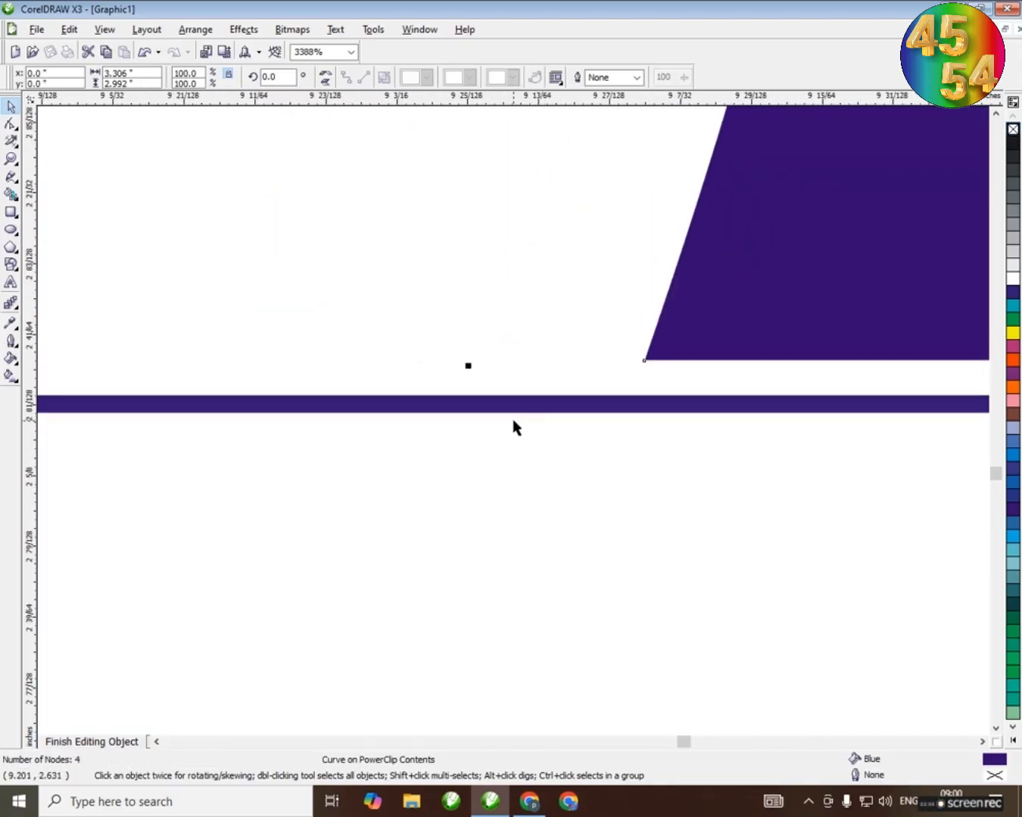
pyautogui.scroll(2, 515, 424)
pyautogui.moveTo(448, 332); pyautogui.dragTo(449, 386)
pyautogui.scroll(-12, 515, 372)
pyautogui.scroll(-3, 514, 376)
pyautogui.click(517, 429)
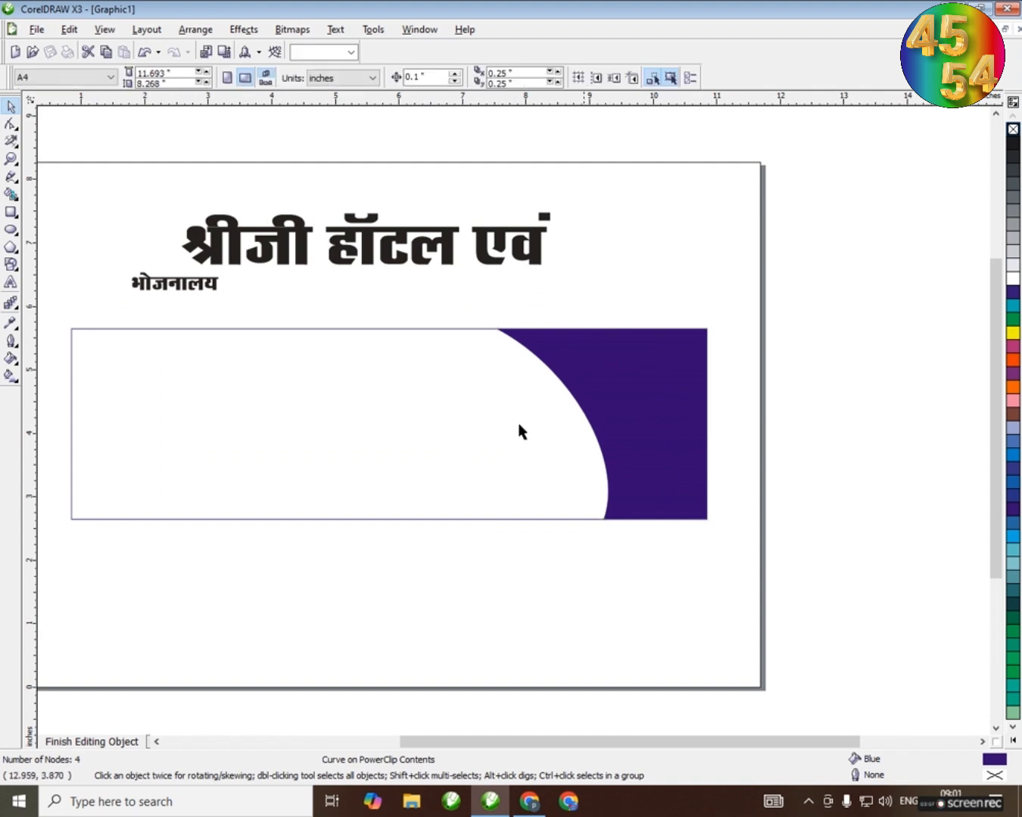
# Move the title श्रीजी हॉटल एवं into the rectangle and place भोजनालय, enlarged to about 54 pt, beneath its right end
pyautogui.hotkey('shift', 'F4')
pyautogui.moveTo(491, 246); pyautogui.dragTo(464, 388)
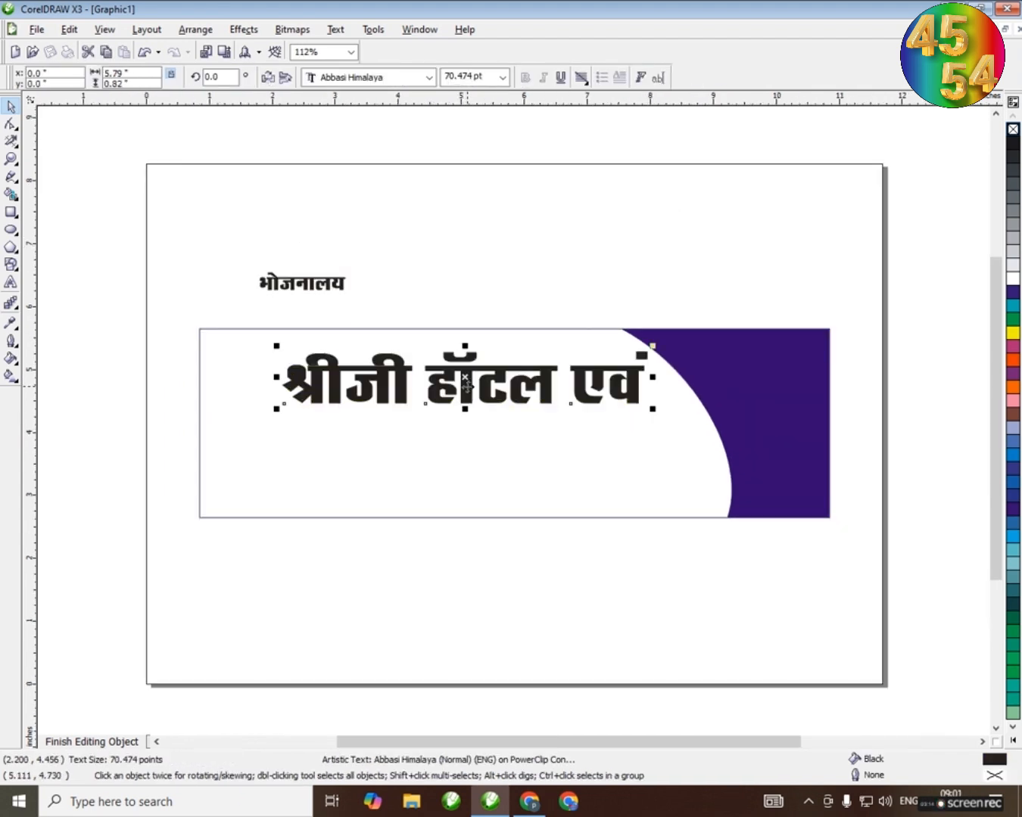
pyautogui.click(387, 284)
pyautogui.click(312, 285)
pyautogui.moveTo(348, 294); pyautogui.dragTo(505, 323)
pyautogui.moveTo(374, 305); pyautogui.dragTo(503, 436)
pyautogui.moveTo(639, 455); pyautogui.dragTo(584, 444)
pyautogui.moveTo(489, 434); pyautogui.dragTo(545, 436)
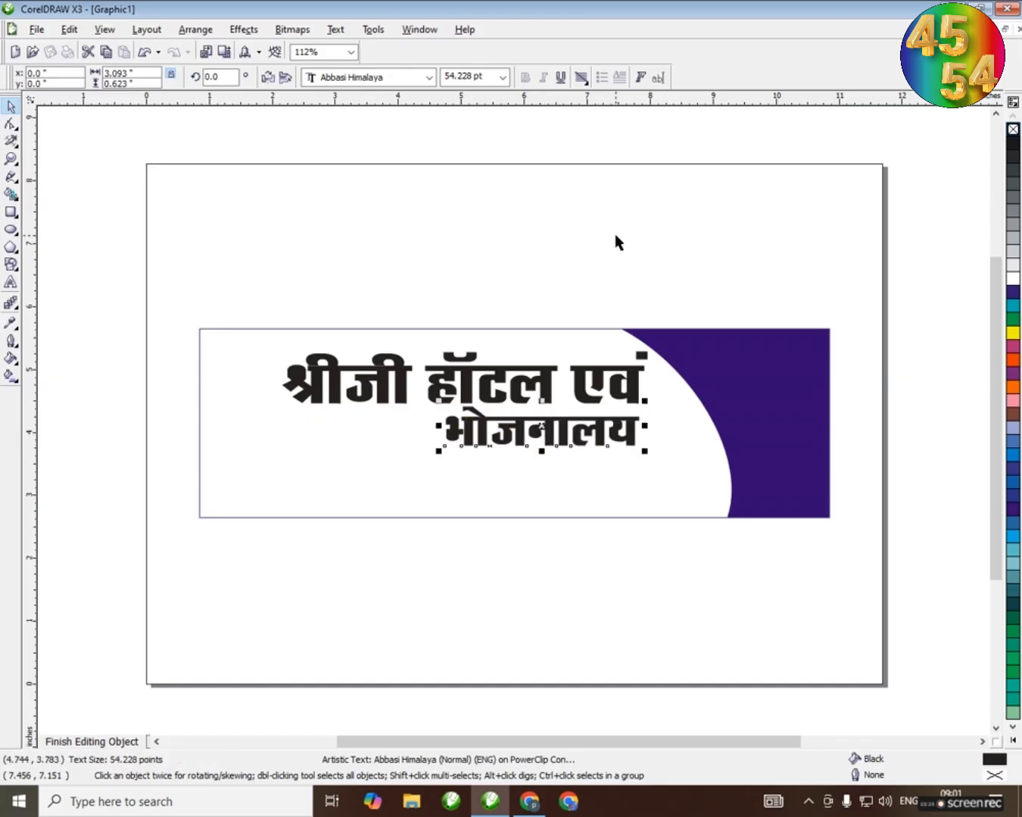
pyautogui.click(601, 269)
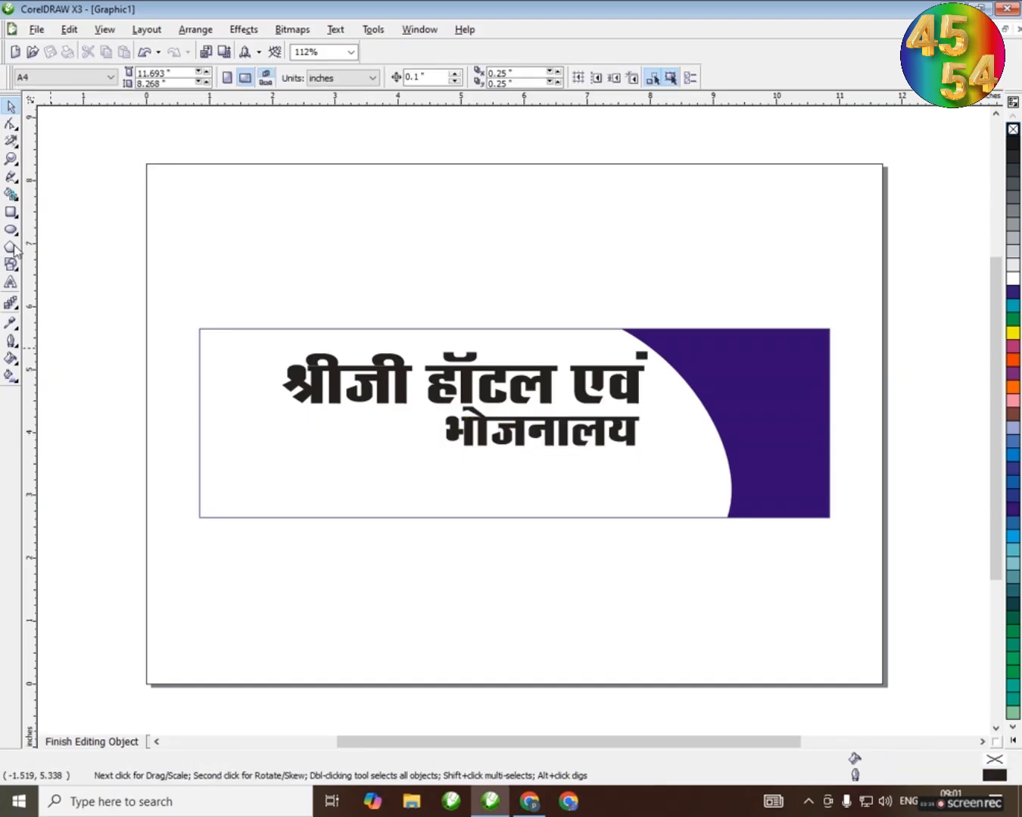
# Draw a starburst about 0.92 in across with 30 points and a sharpness of 24
pyautogui.click(60, 255)
pyautogui.moveTo(256, 216); pyautogui.dragTo(322, 280)
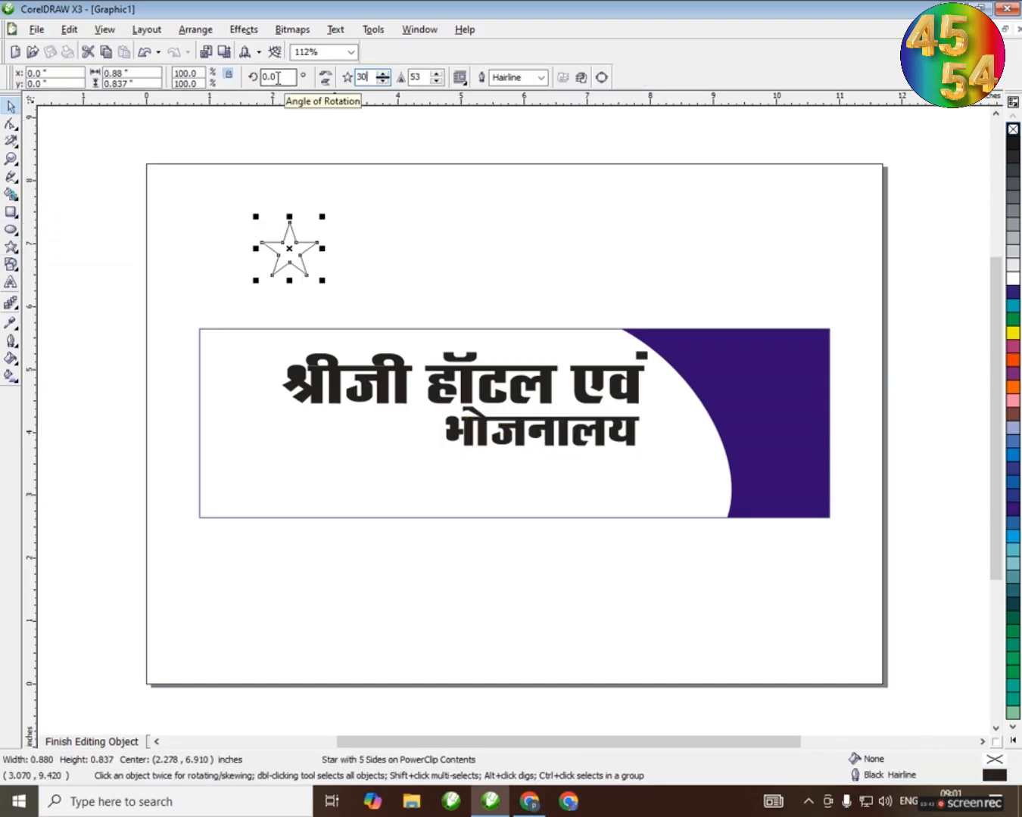
pyautogui.click(10, 124)
pyautogui.scroll(5, 288, 231)
pyautogui.scroll(-5, 516, 431)
pyautogui.press('space')
# Position the starburst just above the banner's left part
pyautogui.moveTo(455, 393)
pyautogui.mouseDown()
pyautogui.moveTo(458, 338)
pyautogui.moveTo(504, 562)
pyautogui.moveTo(460, 419)
pyautogui.mouseUp()
pyautogui.scroll(8, 522, 563)
pyautogui.scroll(-5, 463, 421)
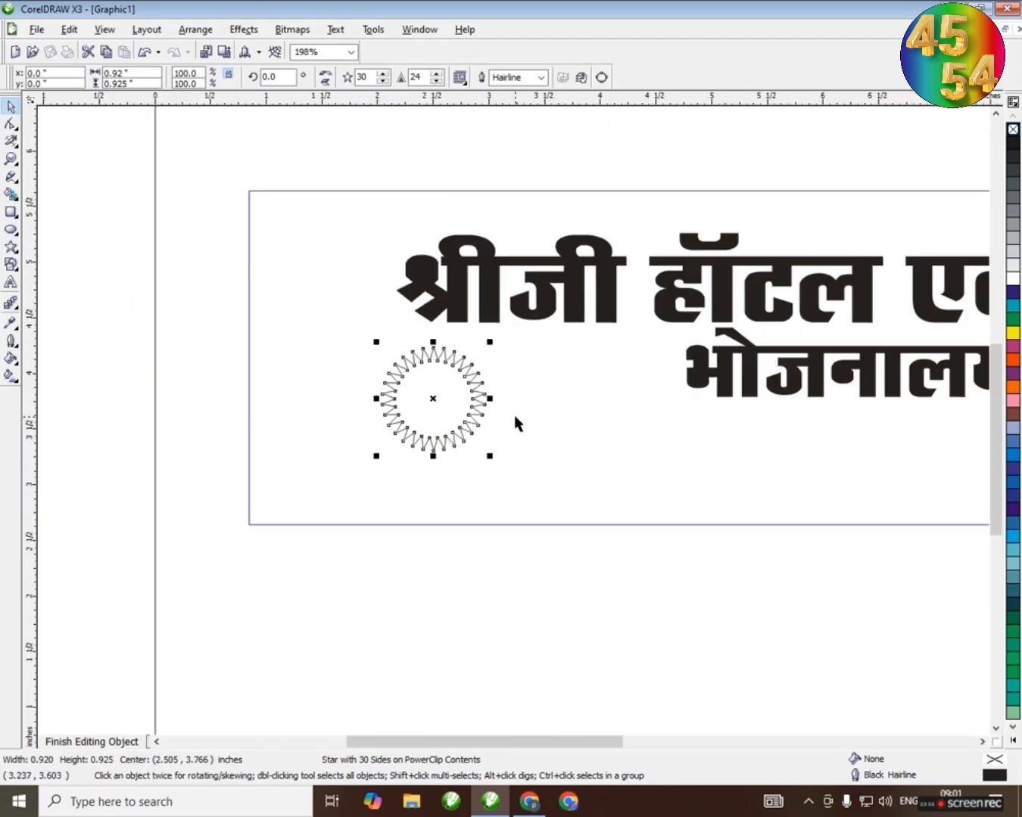
pyautogui.scroll(1, 514, 421)
pyautogui.click(587, 137)
pyautogui.scroll(-2, 723, 401)
pyautogui.scroll(1, 558, 423)
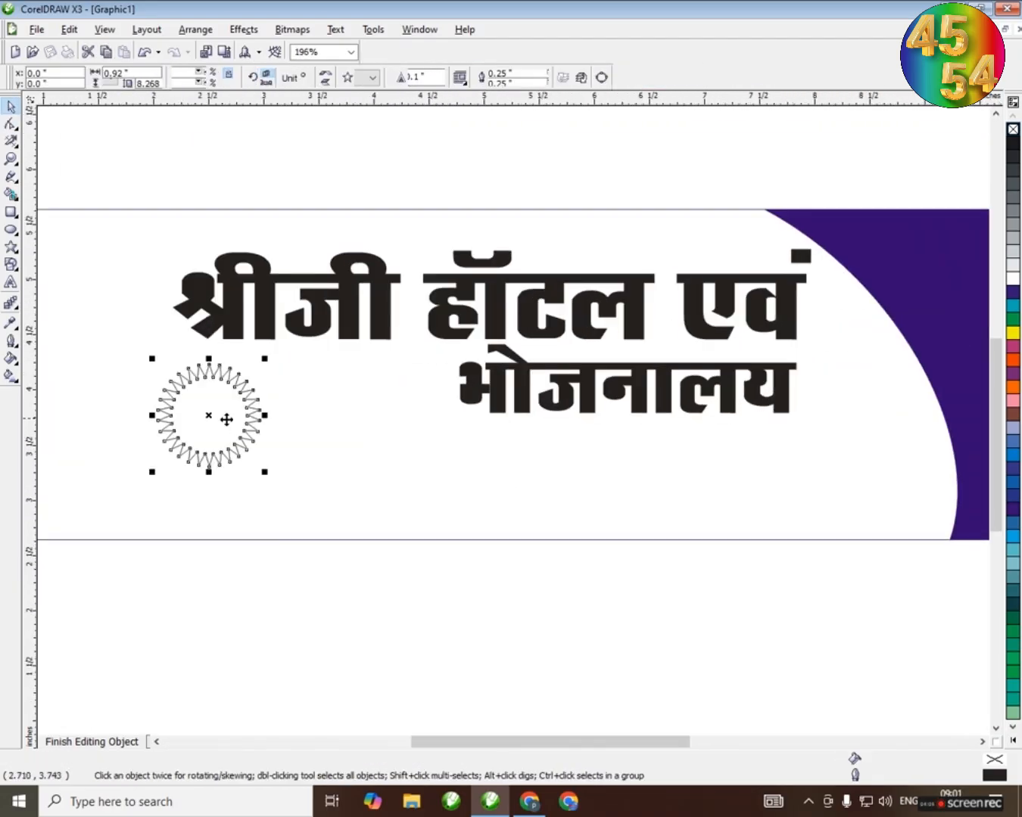
pyautogui.moveTo(226, 416); pyautogui.dragTo(225, 149)
# Duplicate the भोजनालय text below the banner and replace its wording with "हमारे यहॉ बडा, भजिया, समोसा, जलेबी आदि"
pyautogui.click(529, 387)
pyautogui.moveTo(529, 388); pyautogui.dragTo(308, 574)
pyautogui.rightClick(308, 575)
pyautogui.doubleClick(307, 569)
pyautogui.hotkey('ctrl', 'a')
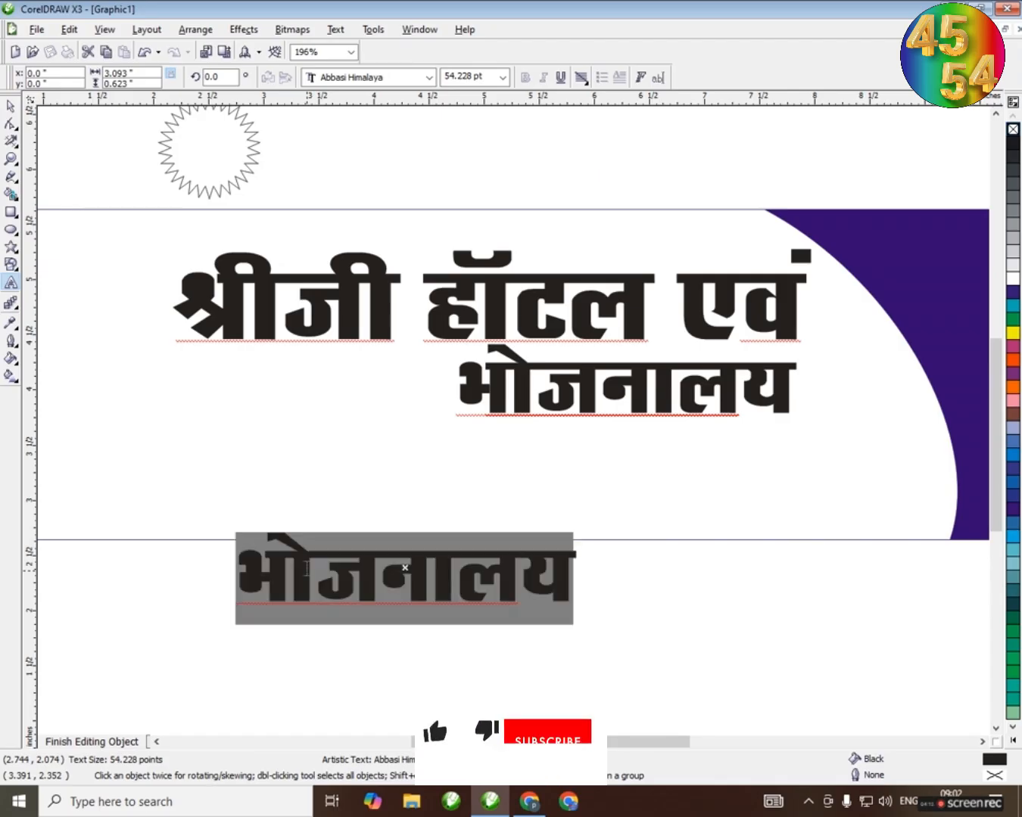
pyautogui.write('हमारे यहॉ बडा, भि')
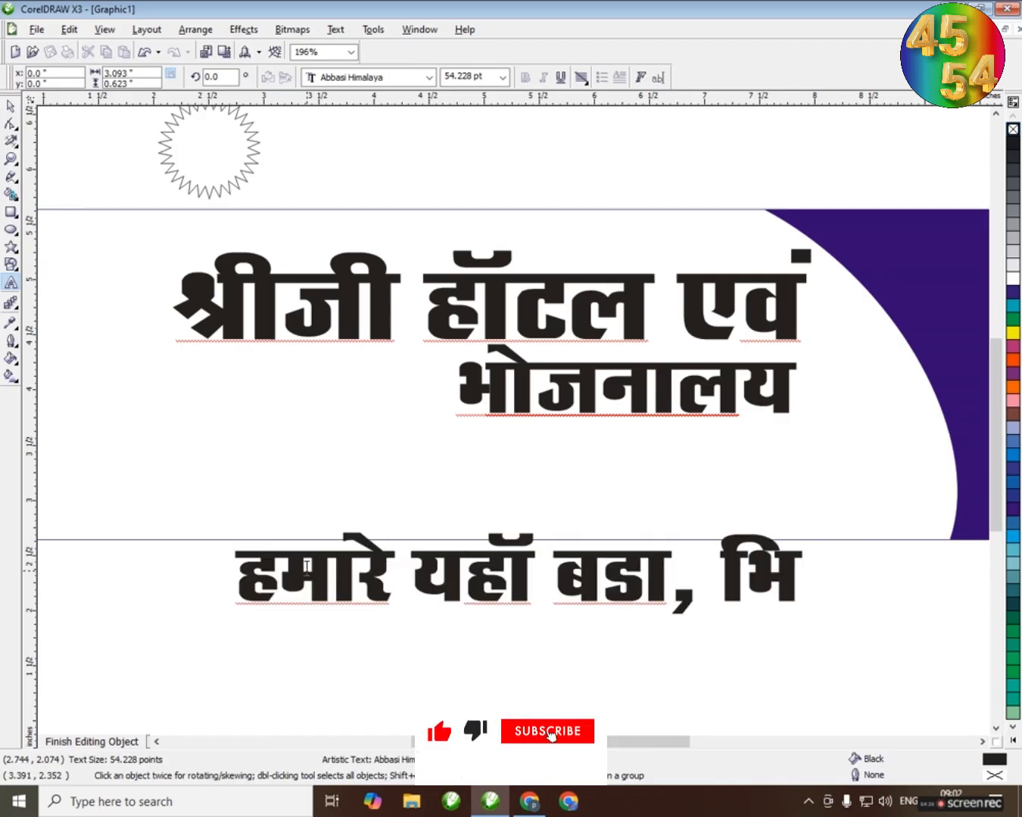
pyautogui.press('BackSpace')
pyautogui.press('BackSpace')
pyautogui.write('भजिया, समोसा, जज')
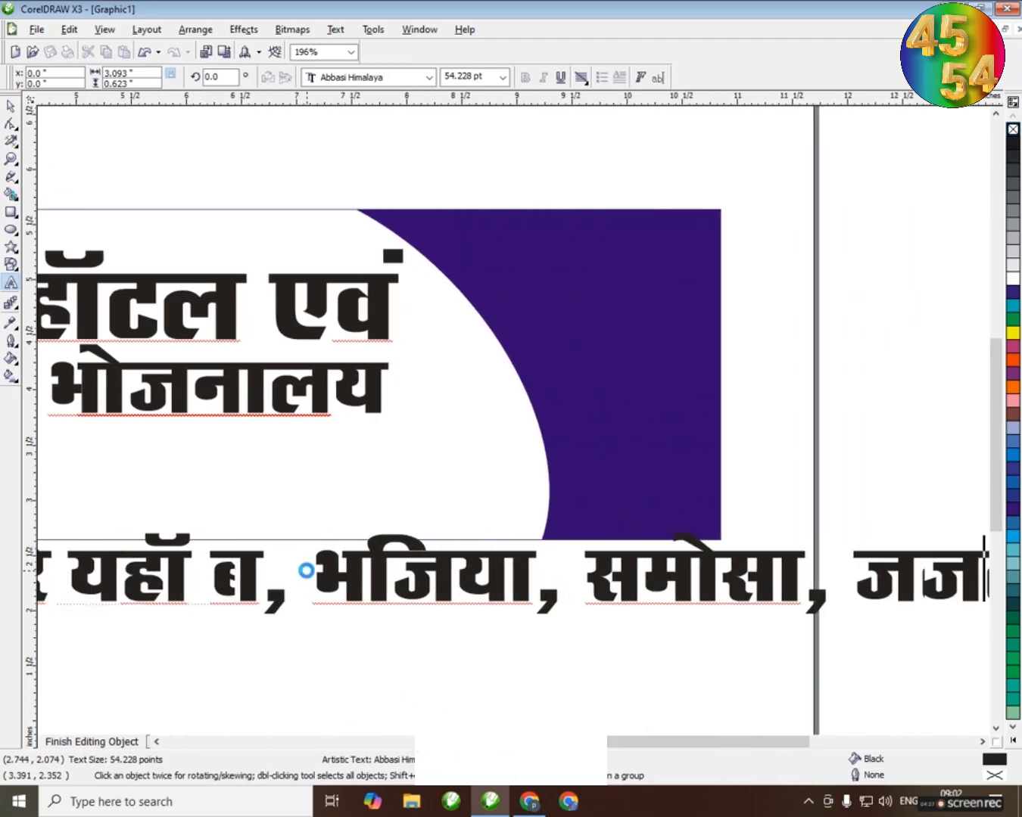
pyautogui.write('ेबी आदि')
# Add the second line "गरमा-गरम हमेशा उपलब्ध है।" to the tagline and center the text
pyautogui.press('Return')
pyautogui.write('गरमा-ग')
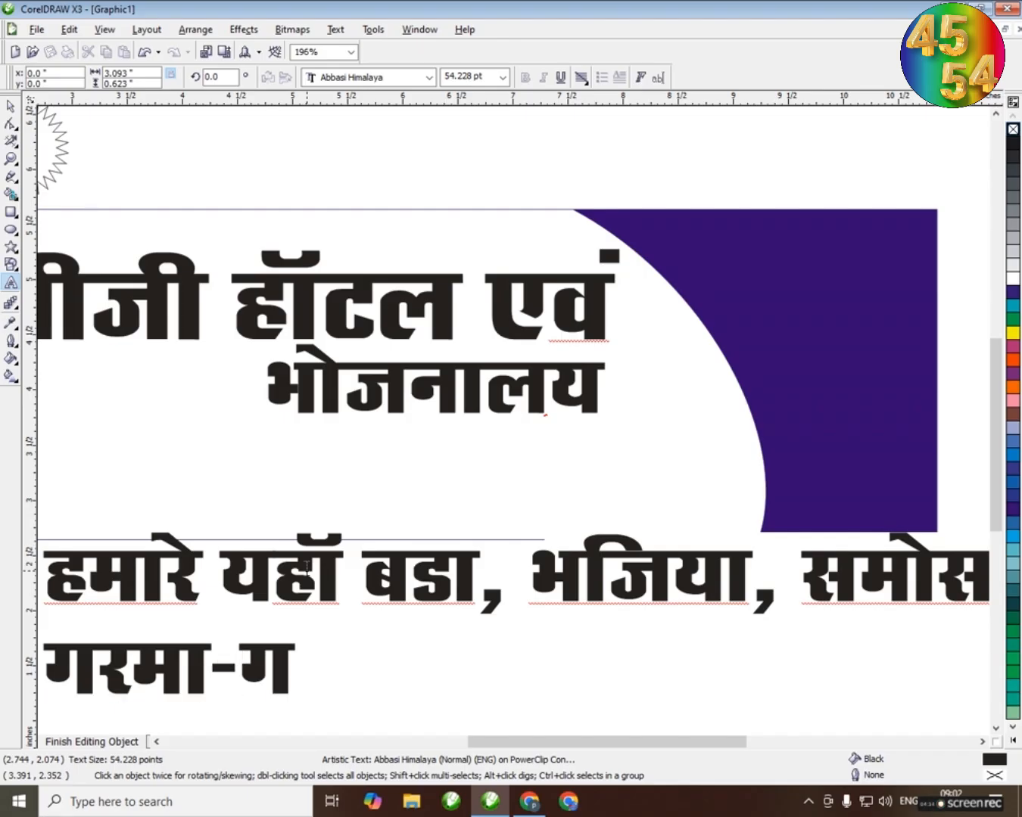
pyautogui.write('रम हमेशा उपलब्ध')
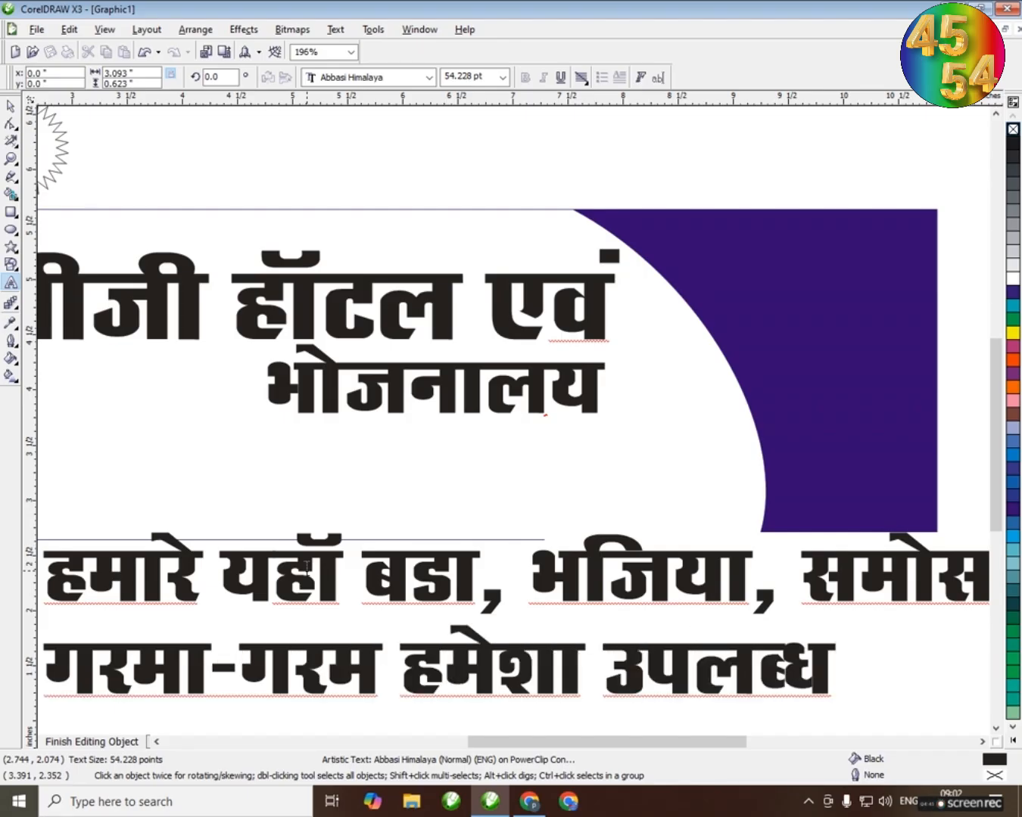
pyautogui.write(' है।')
pyautogui.hotkey('ctrl', 'a')
pyautogui.hotkey('ctrl', 'e')
pyautogui.hotkey('ctrl', 'space')
# Shrink the tagline, move it below भोजनालय inside the banner, and change its font to Abbasi Radhika
pyautogui.scroll(-1, 641, 564)
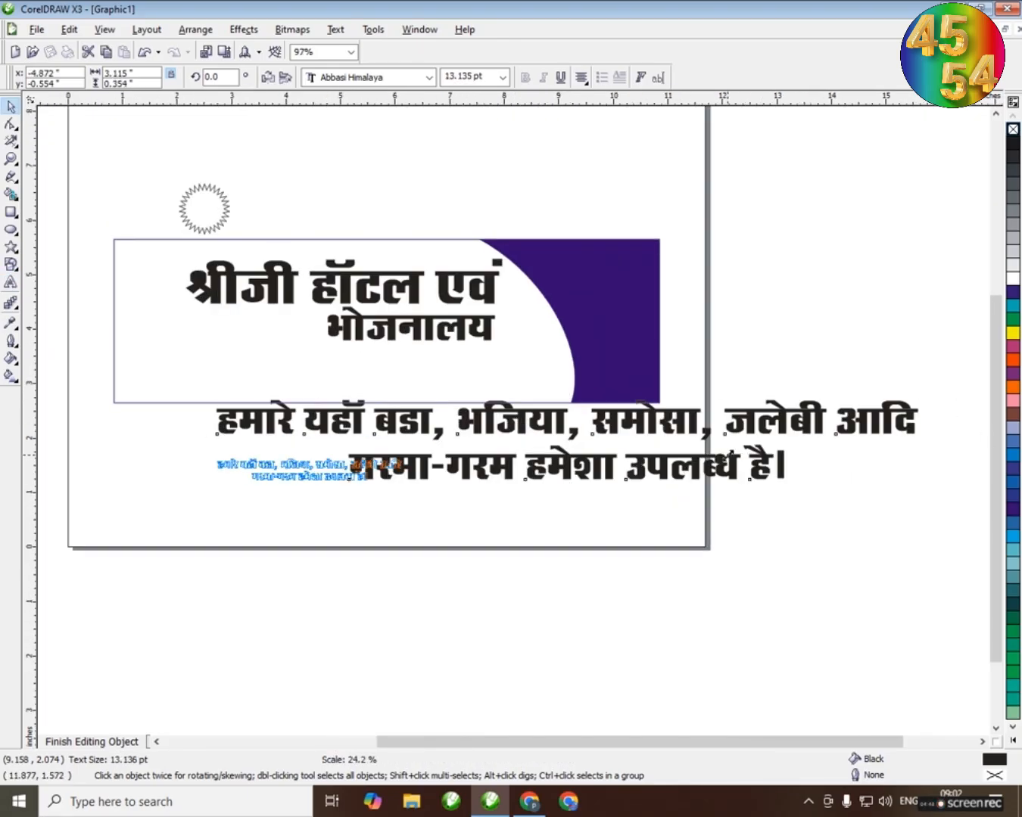
pyautogui.moveTo(729, 455); pyautogui.dragTo(722, 453)
pyautogui.moveTo(341, 476); pyautogui.dragTo(416, 352)
pyautogui.scroll(2, 387, 399)
pyautogui.click(430, 78)
pyautogui.click(393, 516)
pyautogui.moveTo(658, 425); pyautogui.dragTo(721, 451)
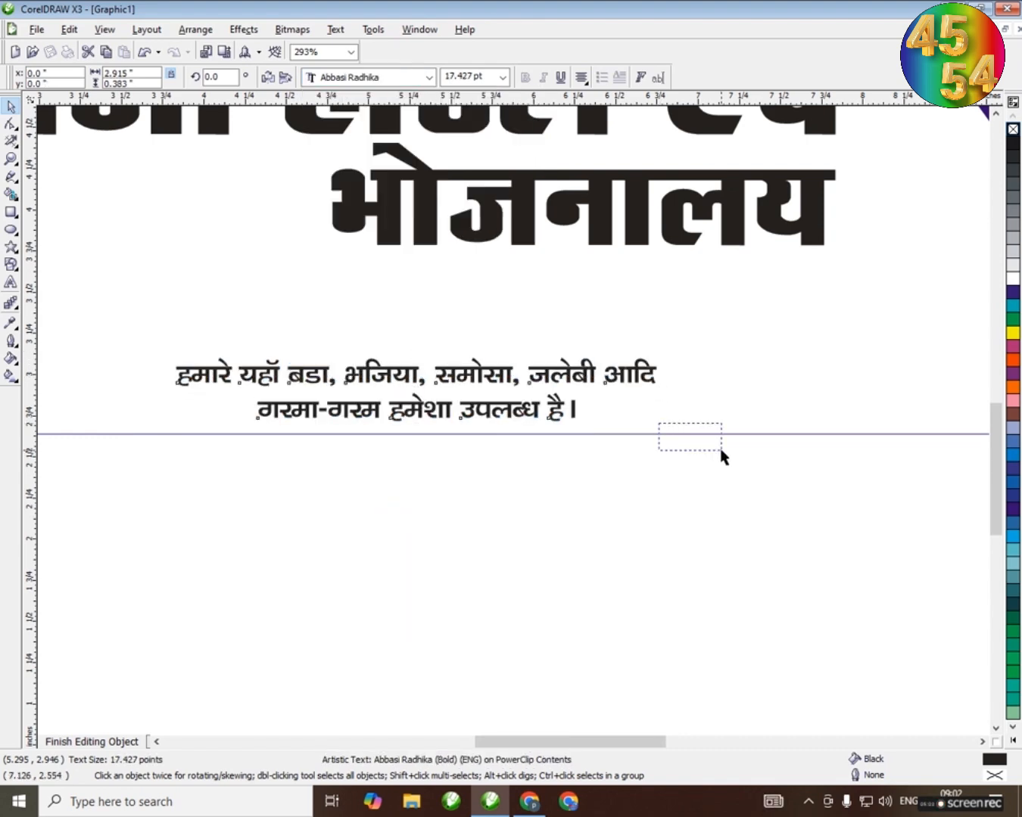
# Cut the tagline's wording, paste it as a new text object, and place it below भोजनालय in the banner
pyautogui.doubleClick(561, 415)
pyautogui.hotkey('ctrl', 'a')
pyautogui.hotkey('ctrl', 'x')
pyautogui.click(445, 528)
pyautogui.hotkey('ctrl', 'v')
pyautogui.moveTo(474, 522); pyautogui.dragTo(590, 372)
pyautogui.scroll(-1, 396, 485)
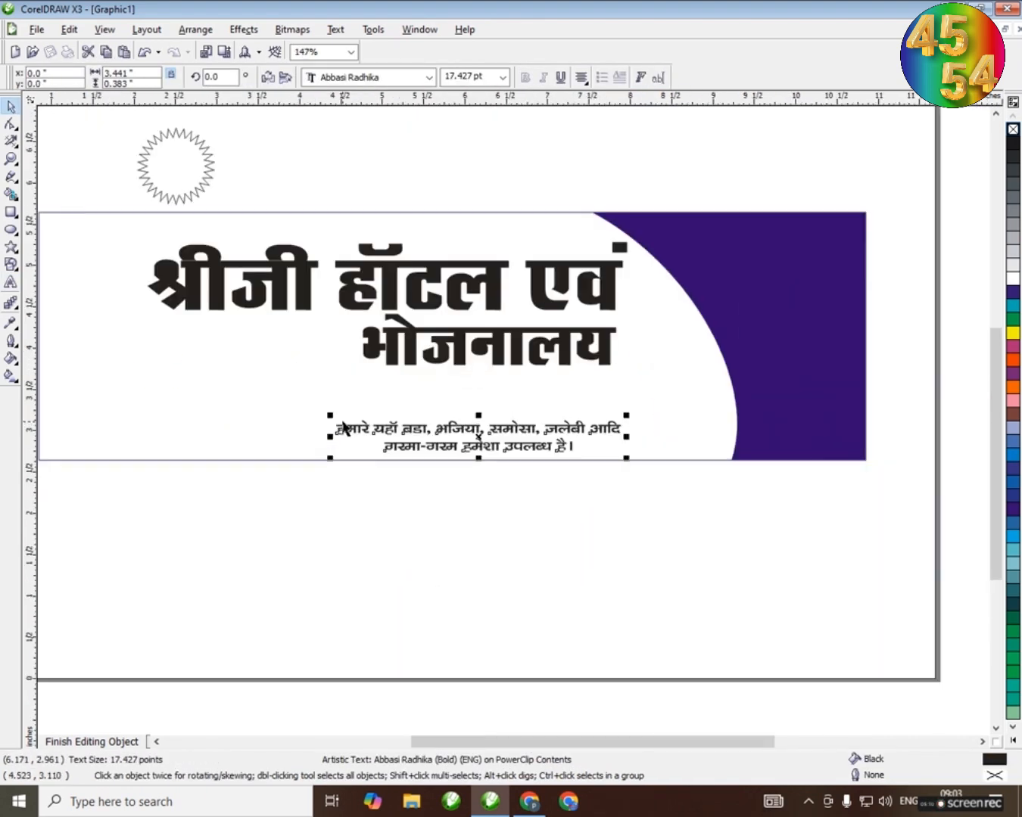
# Enlarge the tagline to about 33 pt and fit it along the banner's lower edge, beside the blue curve
pyautogui.moveTo(330, 417); pyautogui.dragTo(105, 390)
pyautogui.scroll(4, 411, 419)
pyautogui.moveTo(504, 420); pyautogui.dragTo(622, 411)
pyautogui.scroll(-5, 516, 421)
pyautogui.press('Escape')
pyautogui.scroll(1, 514, 421)
pyautogui.moveTo(322, 389); pyautogui.dragTo(330, 393)
pyautogui.moveTo(587, 393); pyautogui.dragTo(589, 387)
pyautogui.moveTo(581, 410); pyautogui.dragTo(566, 410)
# Draw a horizontal line about 6.26 in long between भोजनालय and the tagline, and give it a dashed style
pyautogui.press('F5')
pyautogui.press('space')
pyautogui.press('F10')
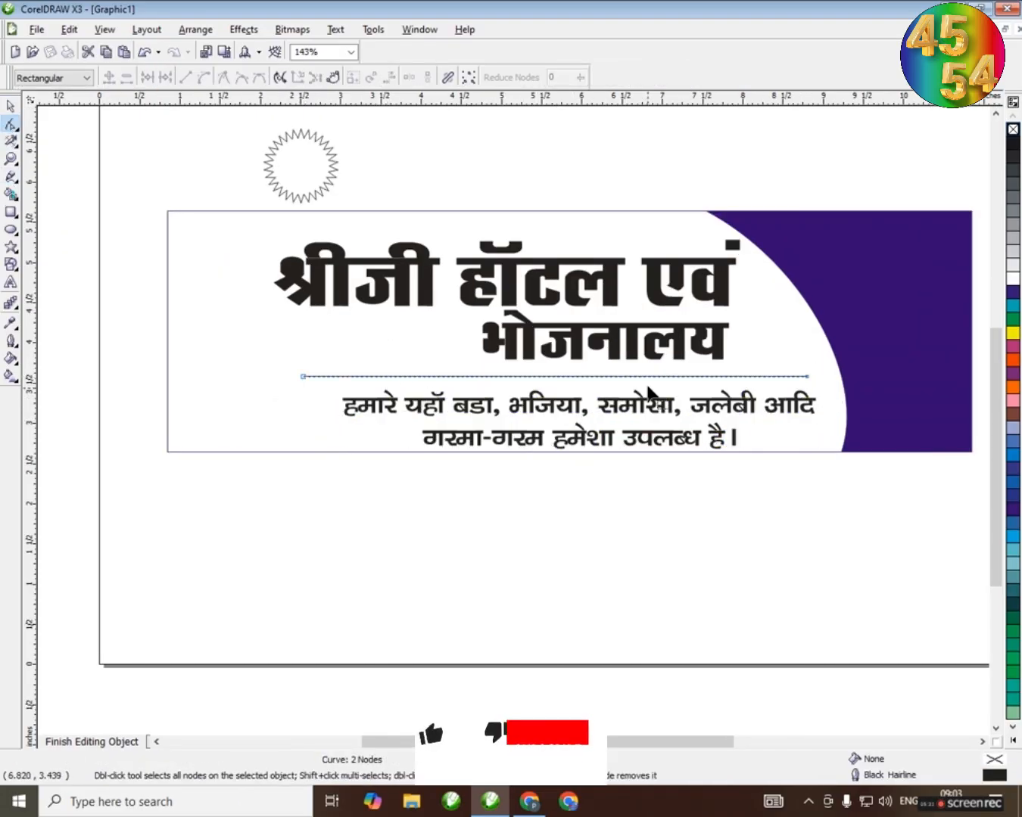
pyautogui.click(13, 107)
pyautogui.click(469, 77)
pyautogui.click(483, 313)
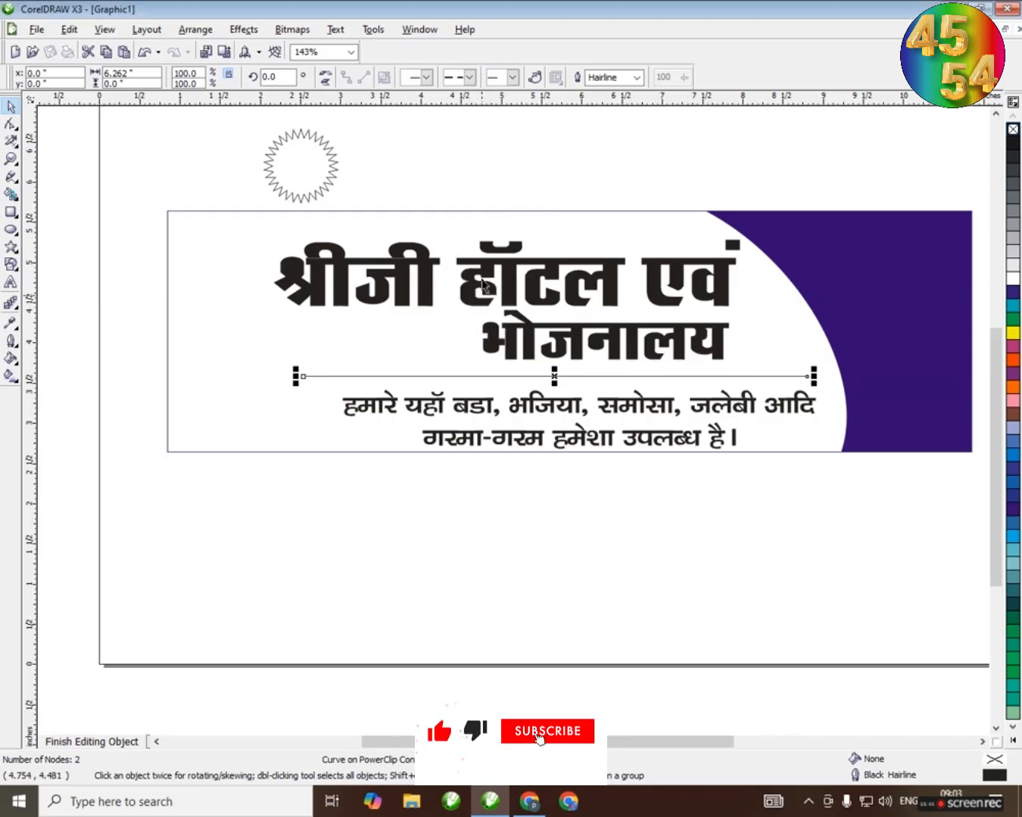
# Set the dashed line's width to 2.0 pt and shorten it to about 2.92 in to underline भोजनालय
pyautogui.click(637, 78)
pyautogui.click(609, 135)
pyautogui.moveTo(553, 380); pyautogui.dragTo(482, 370)
pyautogui.scroll(5, 738, 371)
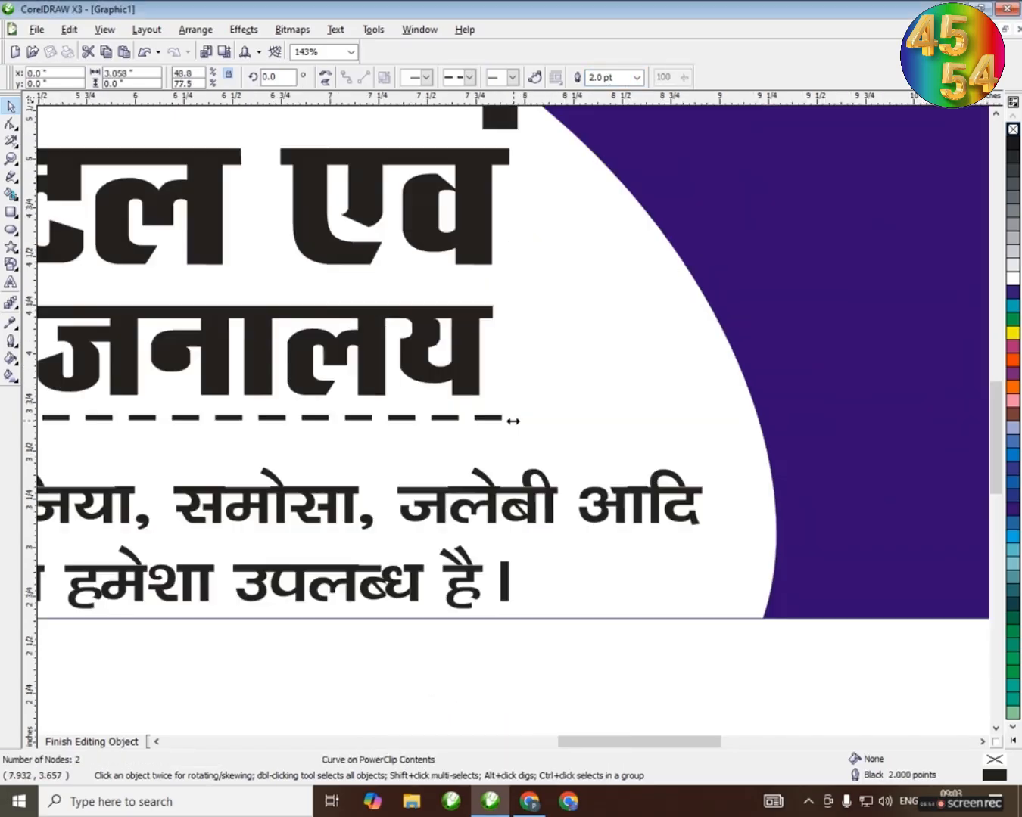
pyautogui.scroll(-5, 375, 427)
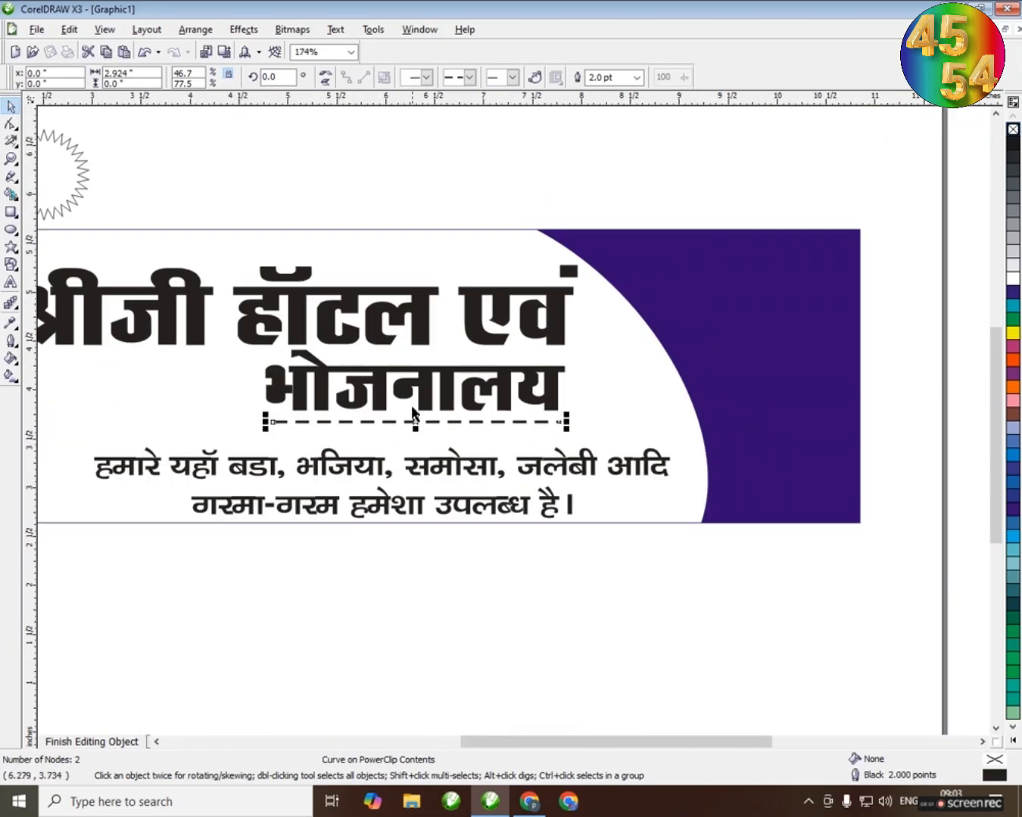
# Place the starburst inside the banner below श्रीजी and narrow the tagline to fit between it and the blue curve
pyautogui.press('Escape')
pyautogui.press('F4')
pyautogui.moveTo(315, 219); pyautogui.dragTo(309, 421)
pyautogui.click(365, 454)
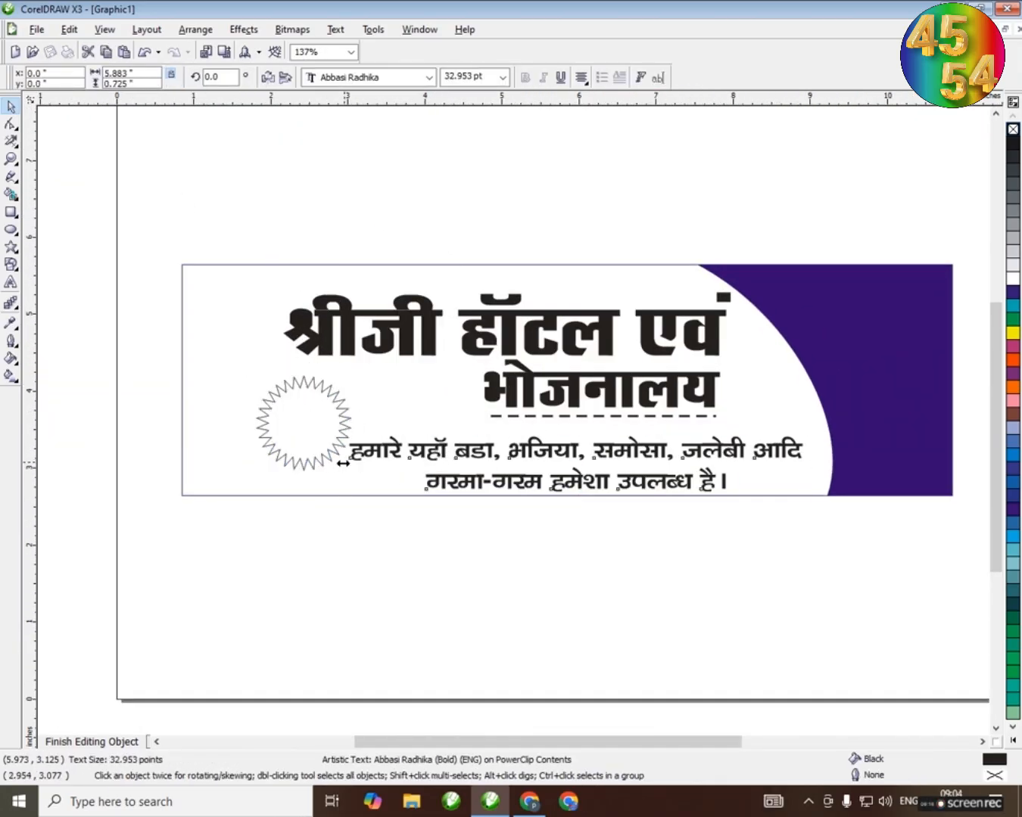
pyautogui.moveTo(345, 461); pyautogui.dragTo(445, 463)
pyautogui.moveTo(622, 449); pyautogui.dragTo(634, 448)
pyautogui.moveTo(292, 432); pyautogui.dragTo(372, 432)
pyautogui.moveTo(644, 452); pyautogui.dragTo(601, 451)
pyautogui.moveTo(379, 414); pyautogui.dragTo(344, 412)
pyautogui.click(452, 198)
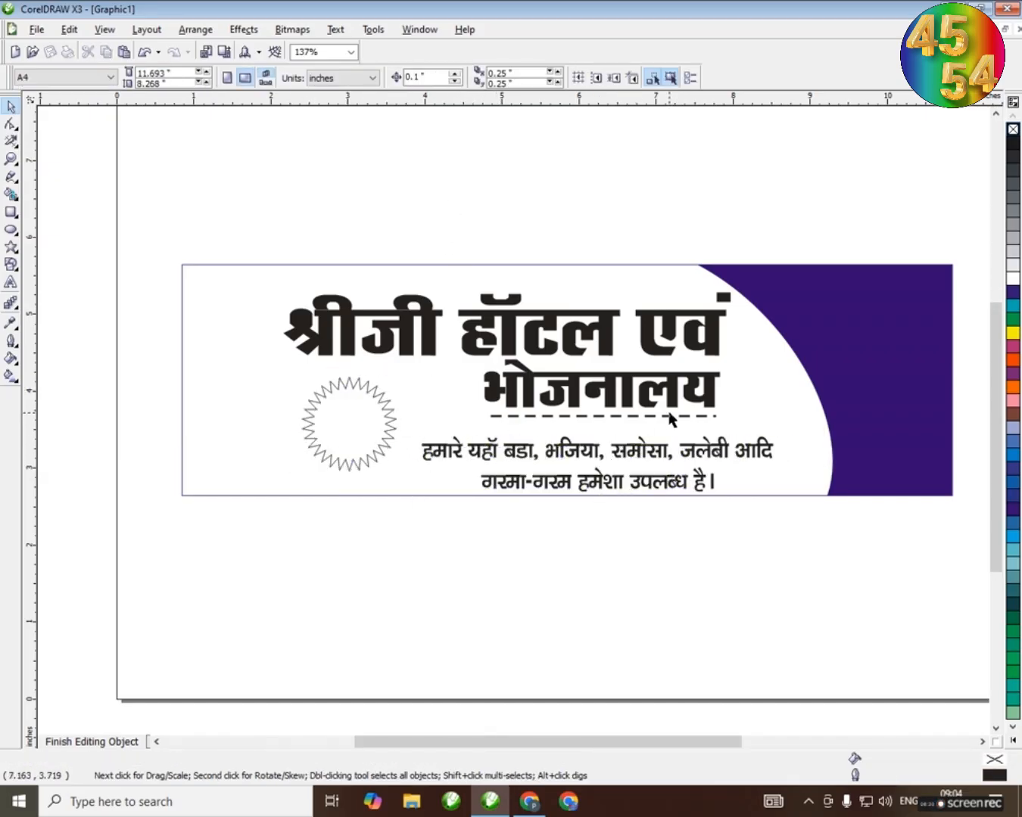
# Shift भोजनालय and its dashed line left and enlarge them, and nudge the title and starburst slightly up
pyautogui.moveTo(680, 389); pyautogui.dragTo(631, 390)
pyautogui.moveTo(676, 424); pyautogui.dragTo(712, 433)
pyautogui.click(596, 190)
pyautogui.click(486, 327)
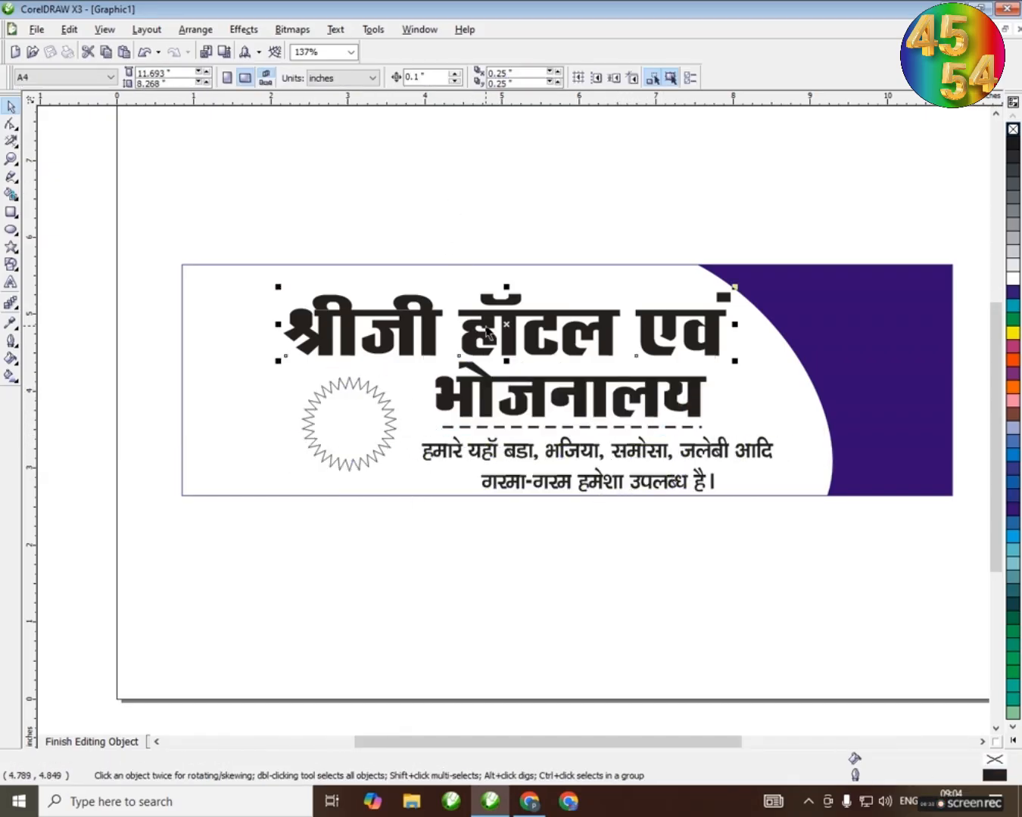
pyautogui.moveTo(486, 327); pyautogui.dragTo(485, 325)
pyautogui.click(485, 204)
pyautogui.moveTo(366, 441); pyautogui.dragTo(365, 434)
pyautogui.click(460, 205)
# Draw a circle about 1.17 in across with a 2.0 pt white outline and place it over the blue shape's lower curved edge
pyautogui.click(10, 230)
pyautogui.moveTo(284, 140); pyautogui.dragTo(376, 230)
pyautogui.press('space')
pyautogui.click(596, 77)
pyautogui.click(589, 147)
pyautogui.click(580, 135)
pyautogui.moveTo(356, 175); pyautogui.dragTo(842, 401)
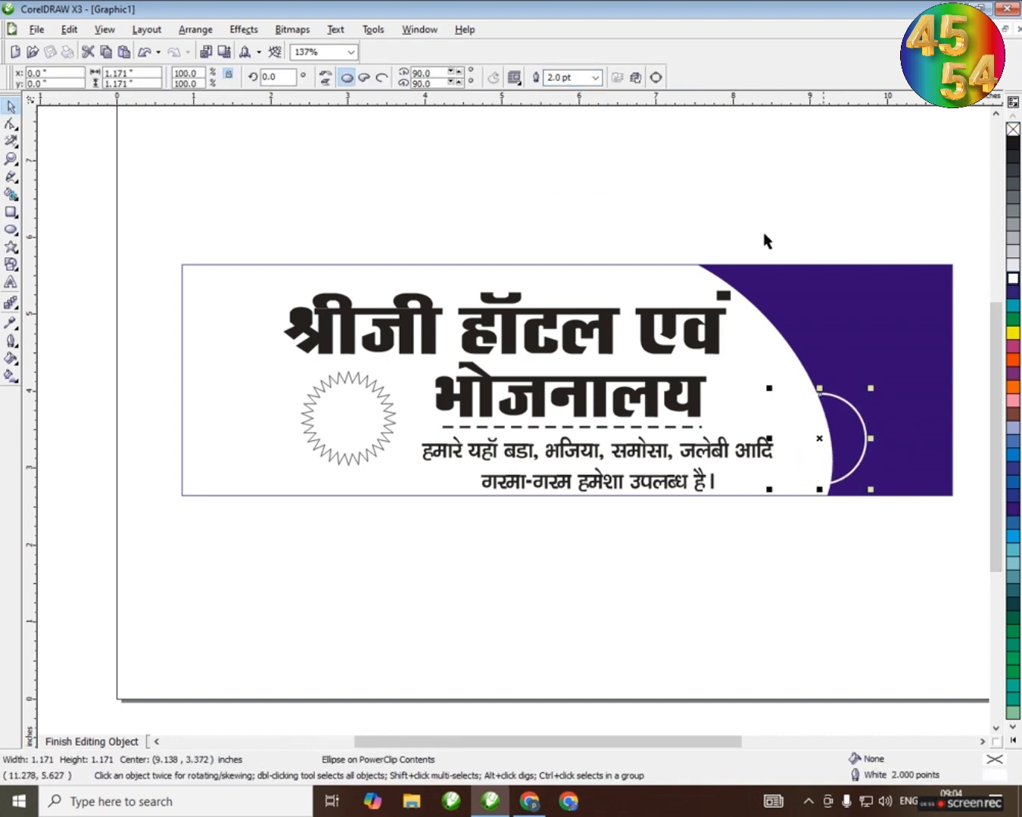
pyautogui.click(731, 216)
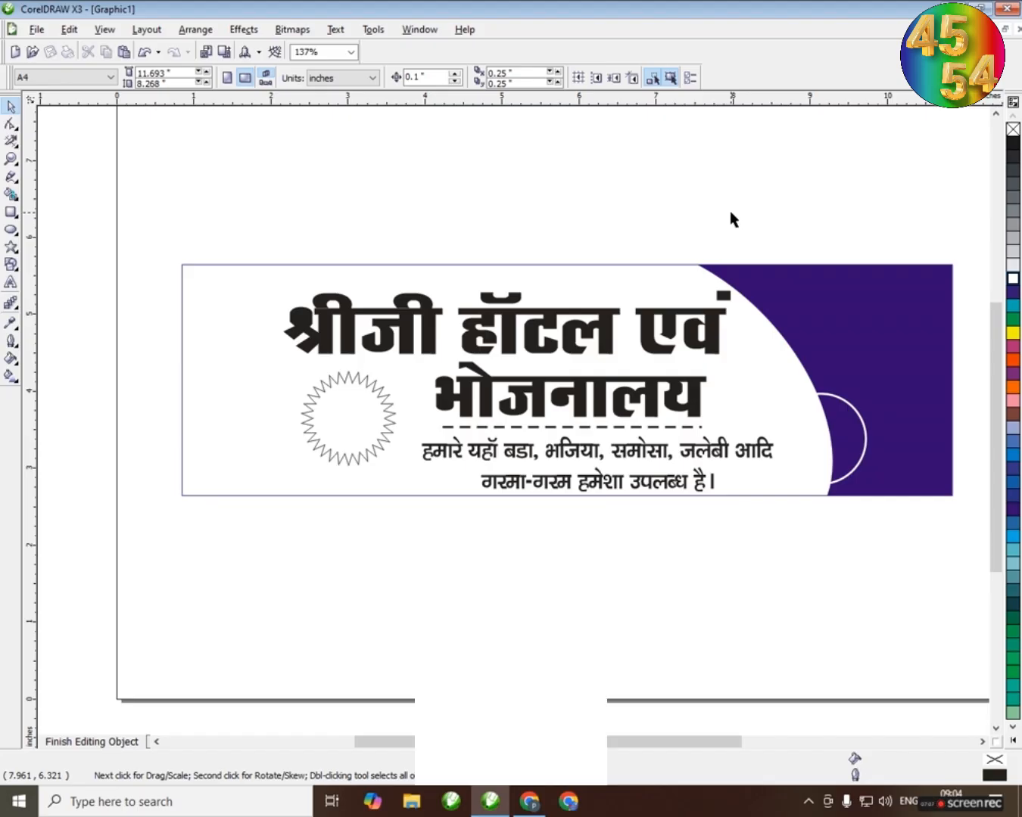
# Paste the clipboard photo with Paste Special as Bitmap and PowerClip it inside the blue shape
pyautogui.click(69, 29)
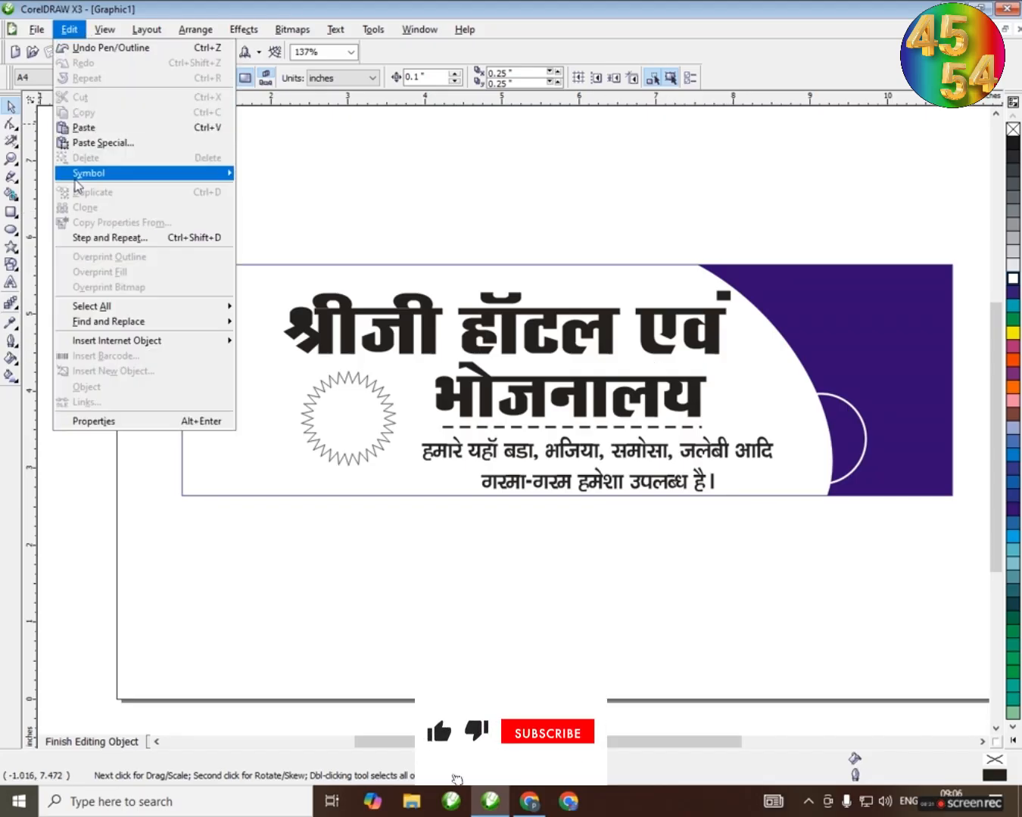
pyautogui.click(113, 142)
pyautogui.click(430, 377)
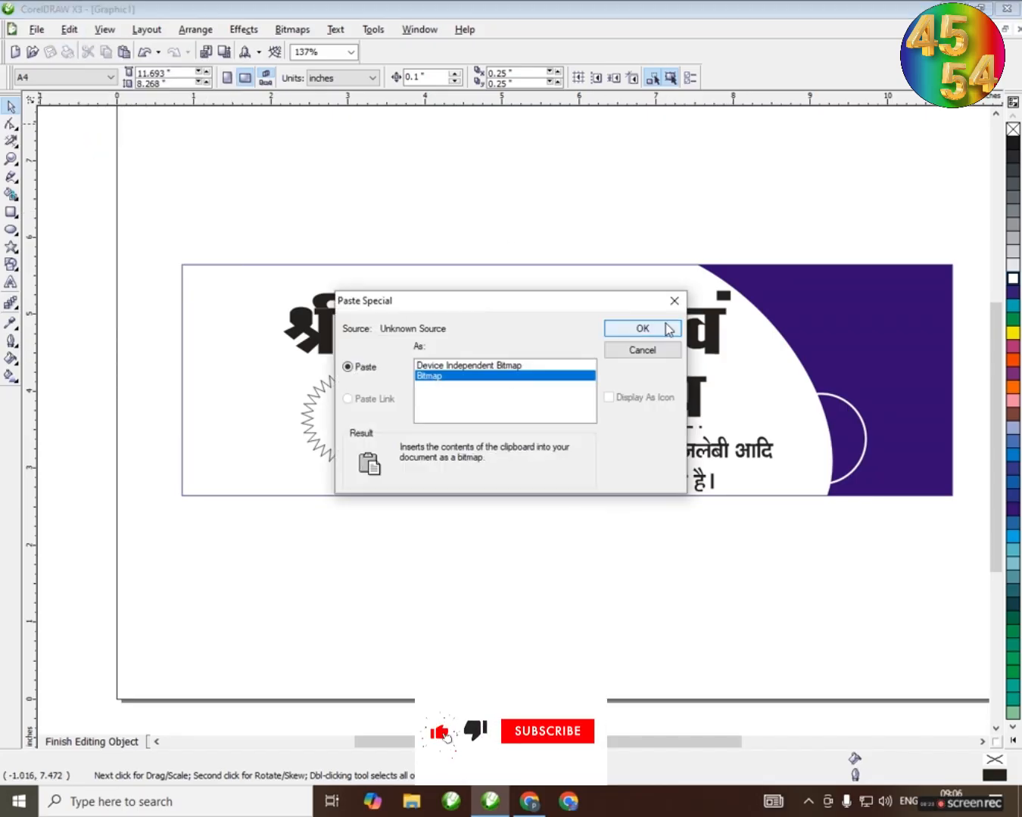
pyautogui.click(668, 328)
pyautogui.scroll(-1, 648, 343)
pyautogui.moveTo(513, 419); pyautogui.dragTo(281, 401)
pyautogui.moveTo(265, 324); pyautogui.dragTo(634, 413)
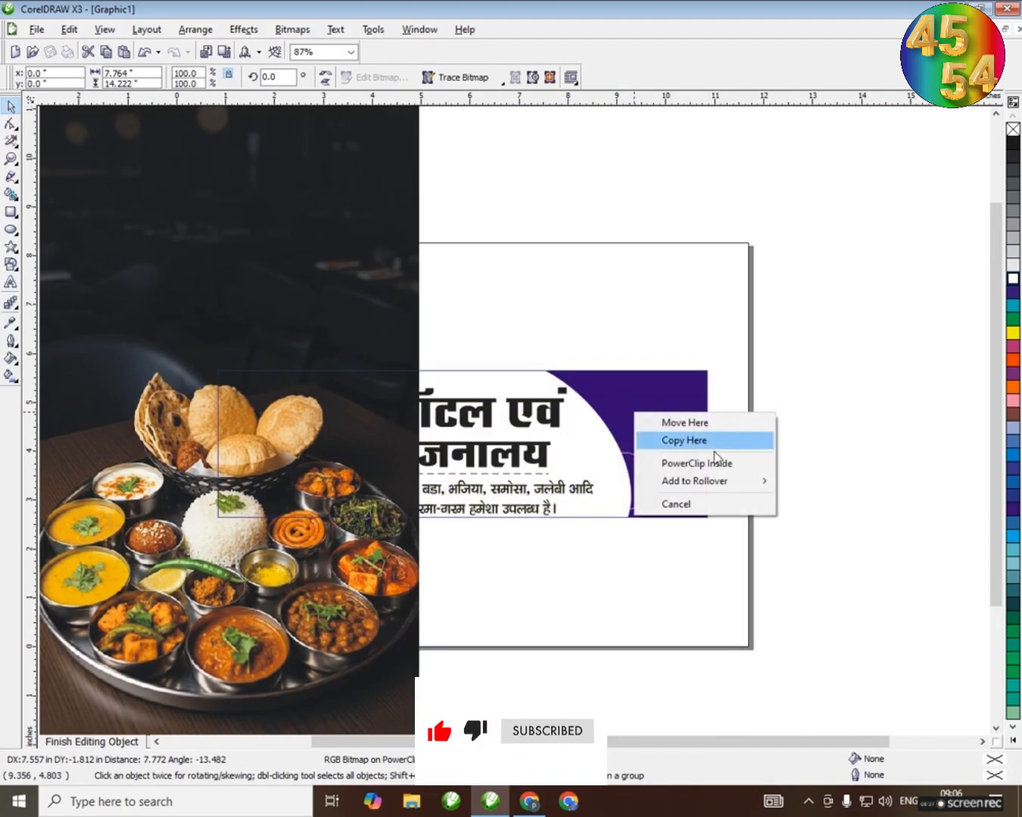
pyautogui.click(716, 461)
# Shrink the food photo inside the curved panel to about 3.2 × 5.9 in and move it over the panel
pyautogui.keyDown('ctrl'); pyautogui.click(667, 416); pyautogui.keyUp('ctrl')
pyautogui.click(667, 417)
pyautogui.scroll(-2, 668, 417)
pyautogui.moveTo(608, 205); pyautogui.dragTo(547, 192)
pyautogui.scroll(3, 538, 328)
pyautogui.moveTo(547, 247)
pyautogui.mouseDown()
pyautogui.moveTo(561, 284)
pyautogui.moveTo(565, 269)
pyautogui.moveTo(554, 271)
pyautogui.mouseUp()
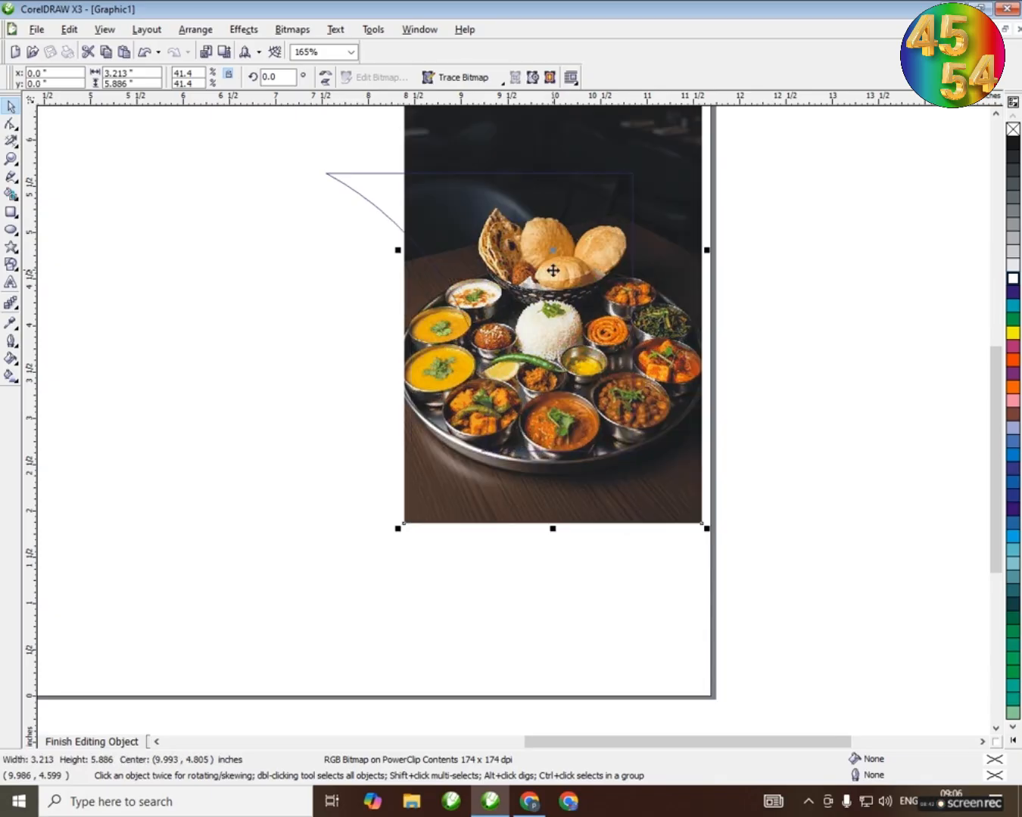
pyautogui.keyDown('ctrl'); pyautogui.click(774, 265); pyautogui.keyUp('ctrl')
pyautogui.keyDown('ctrl'); pyautogui.click(551, 248); pyautogui.keyUp('ctrl')
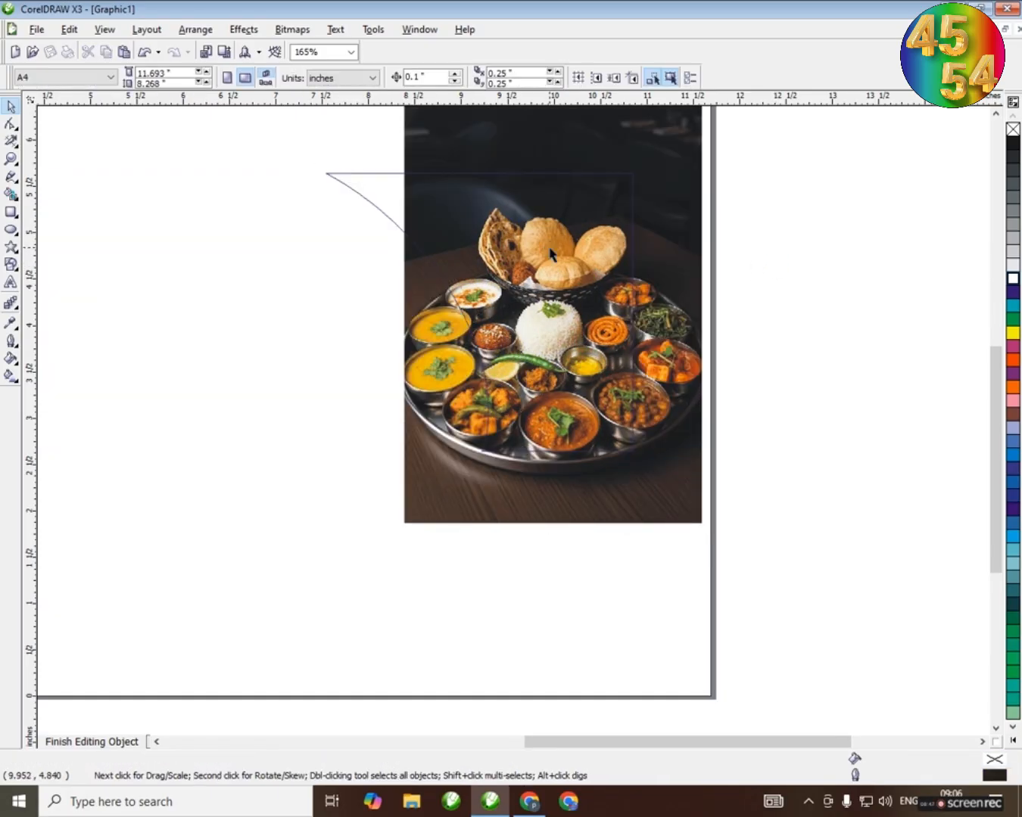
pyautogui.keyDown('ctrl'); pyautogui.click(782, 250); pyautogui.keyUp('ctrl')
pyautogui.keyDown('ctrl'); pyautogui.click(543, 286); pyautogui.keyUp('ctrl')
pyautogui.scroll(-2, 488, 376)
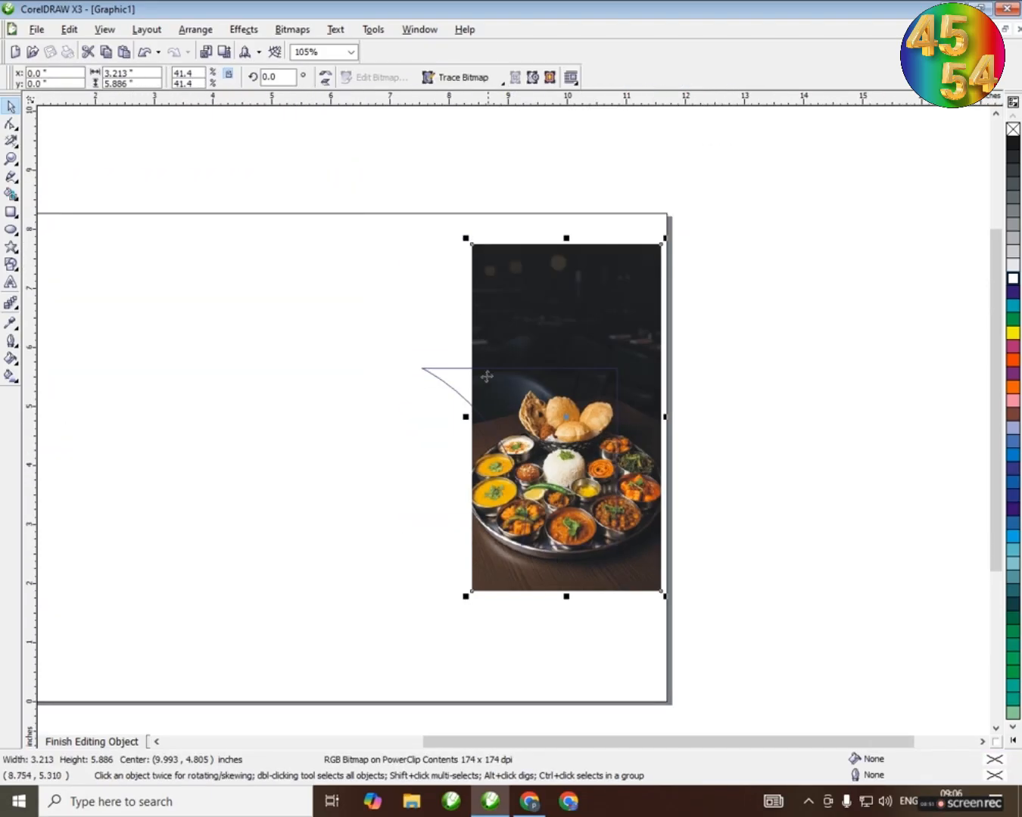
# Enlarge the food photo to about 4.07 × 7.45 in, shift it so the dishes fill the curved panel, and finish editing the PowerClip
pyautogui.moveTo(465, 240); pyautogui.dragTo(415, 146)
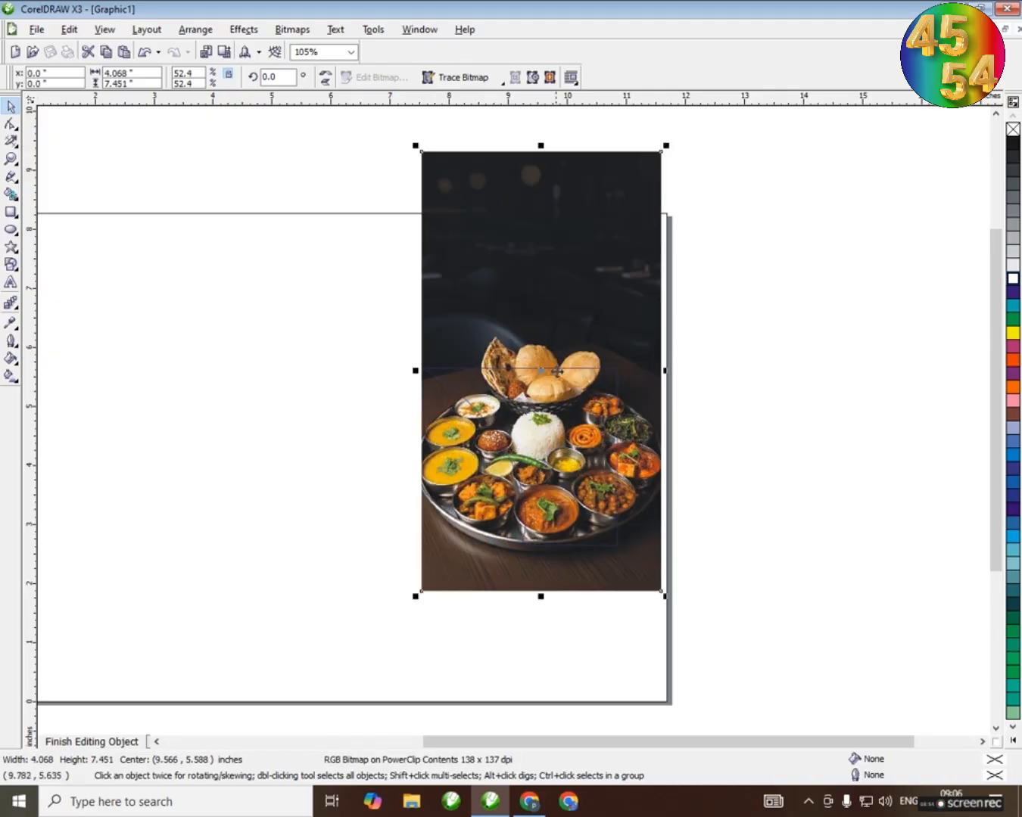
pyautogui.moveTo(580, 416); pyautogui.dragTo(579, 437)
pyautogui.keyDown('ctrl'); pyautogui.click(741, 395); pyautogui.keyUp('ctrl')
pyautogui.click(775, 397)
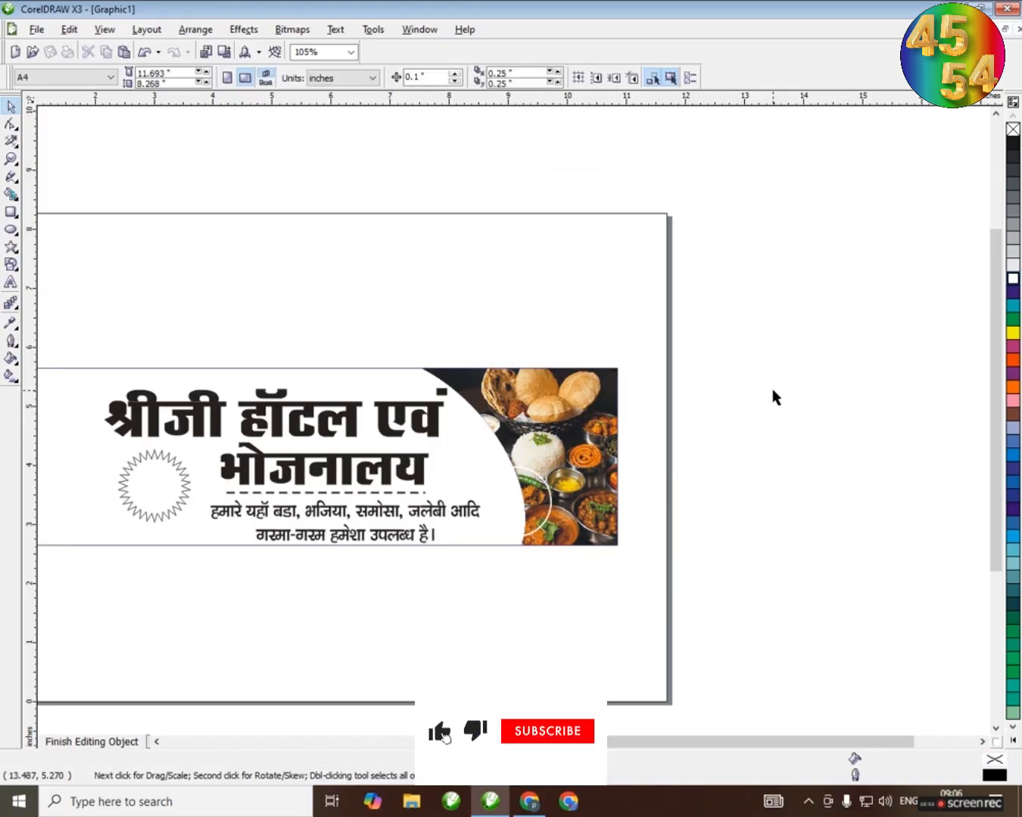
# Paste the second food photo from the clipboard with Paste Special as Bitmap
pyautogui.click(69, 30)
pyautogui.click(98, 142)
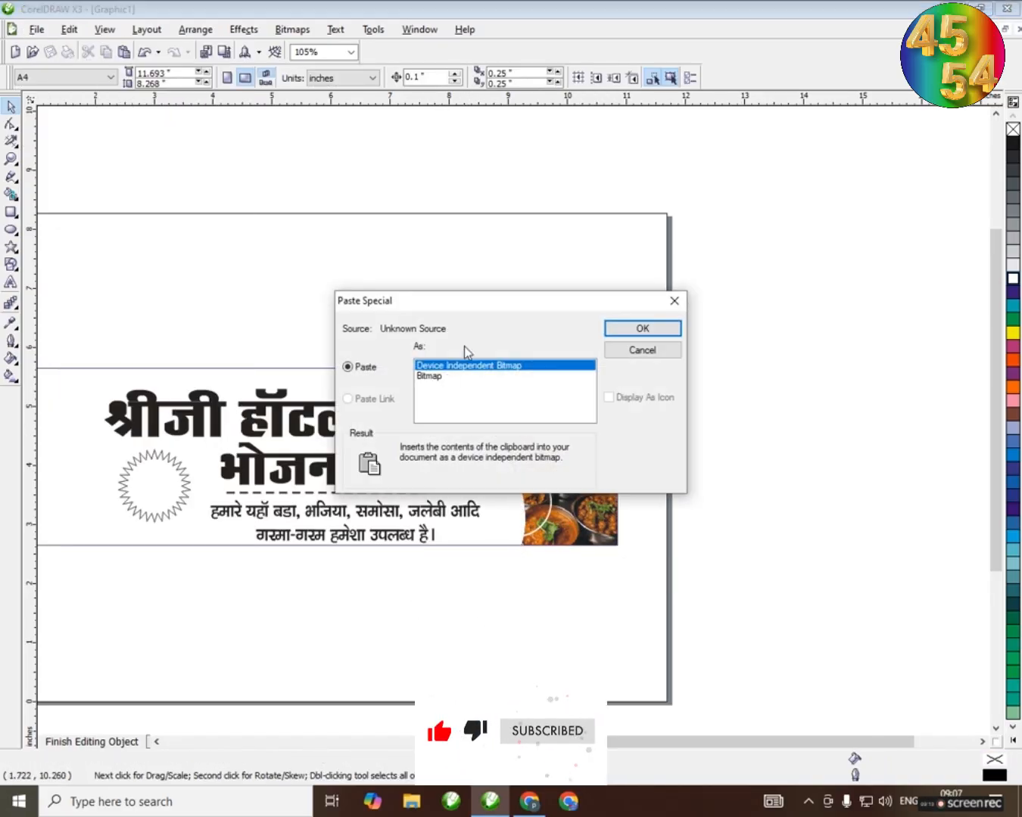
pyautogui.click(435, 373)
pyautogui.click(643, 327)
pyautogui.moveTo(878, 388); pyautogui.dragTo(879, 387)
# Shrink the plate photo to about 1.6 × 1.77 in, PowerClip it inside the small circle and open the circle's contents for editing
pyautogui.moveTo(609, 383); pyautogui.dragTo(504, 498)
pyautogui.click(544, 547)
pyautogui.keyDown('ctrl'); pyautogui.click(519, 510); pyautogui.keyUp('ctrl')
pyautogui.click(520, 514)
pyautogui.moveTo(825, 164); pyautogui.dragTo(569, 446)
pyautogui.scroll(3, 532, 510)
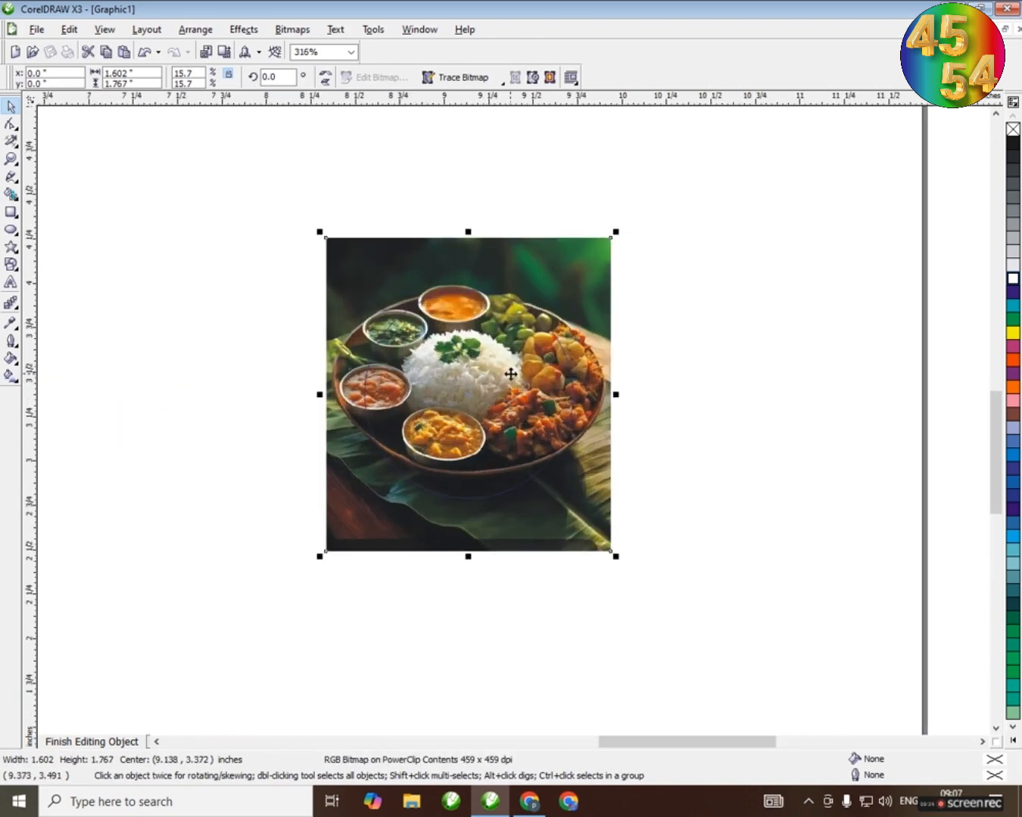
# Move the plate photo beside the circle and trace a closed outline around the plate's rim
pyautogui.moveTo(780, 386); pyautogui.dragTo(780, 386)
pyautogui.scroll(2, 781, 387)
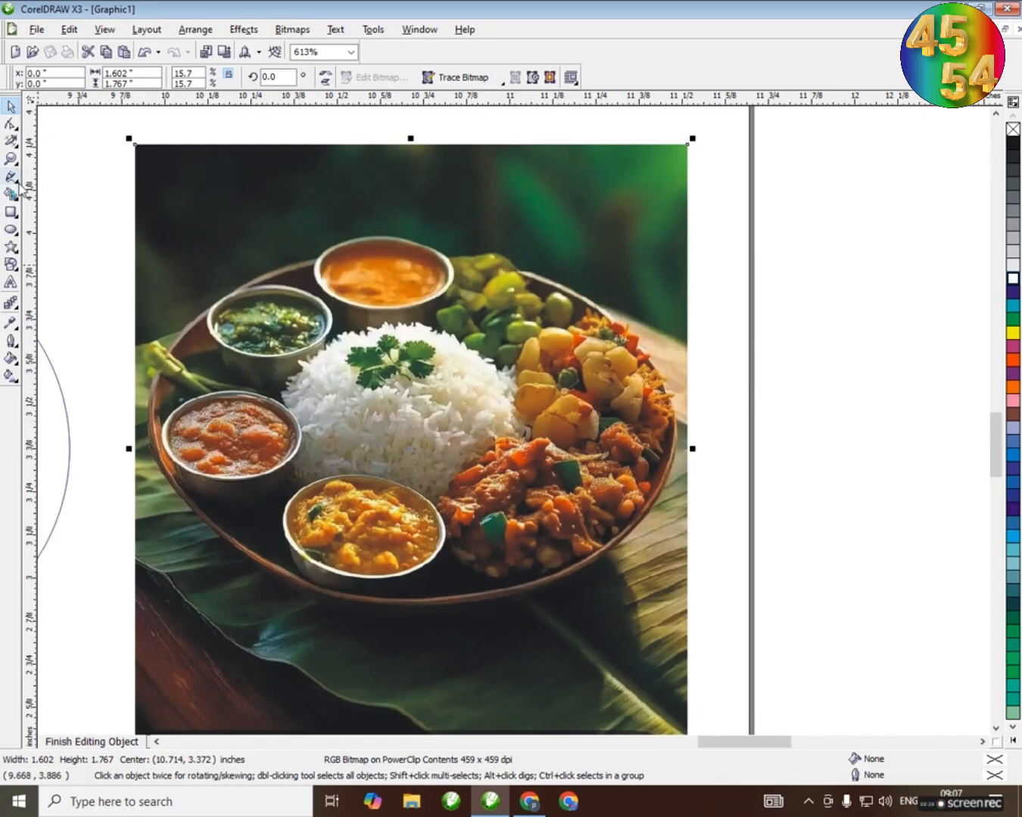
pyautogui.click(17, 183)
pyautogui.click(98, 185)
pyautogui.scroll(4, 346, 270)
pyautogui.scroll(-1, 256, 505)
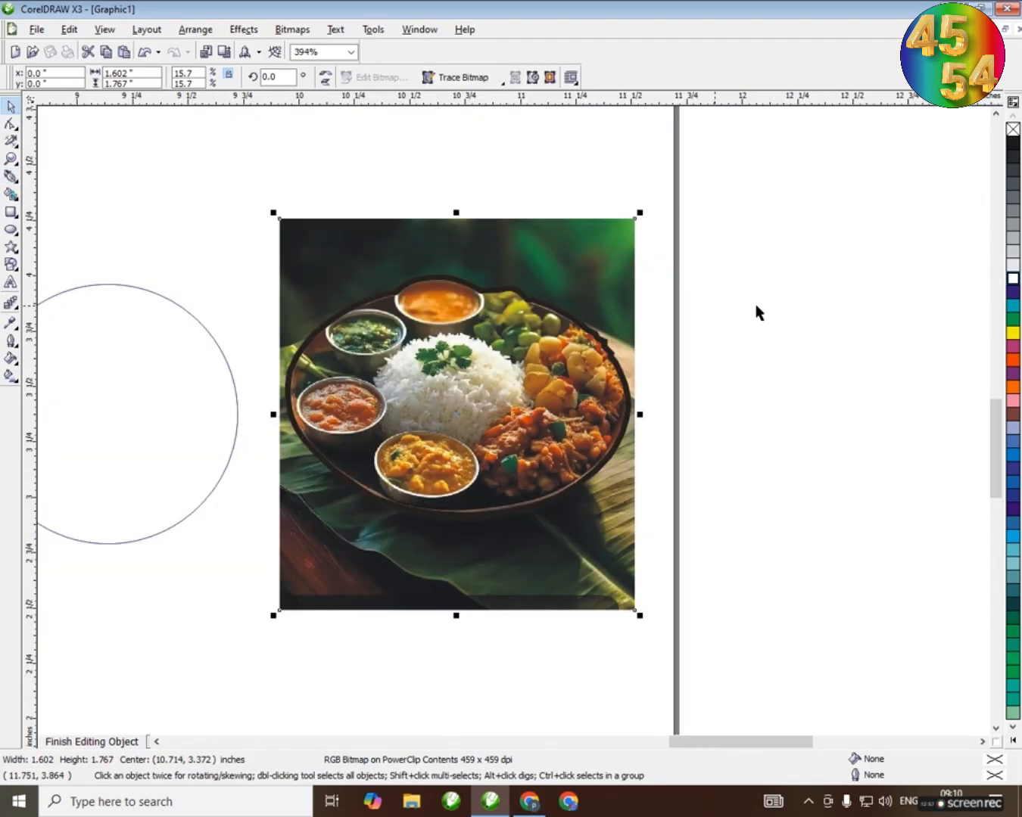
# Separate the plate photo from the traced outline and move it back over the circle
pyautogui.click(407, 505)
pyautogui.scroll(-2, 704, 430)
pyautogui.click(629, 315)
pyautogui.moveTo(560, 326); pyautogui.dragTo(364, 329)
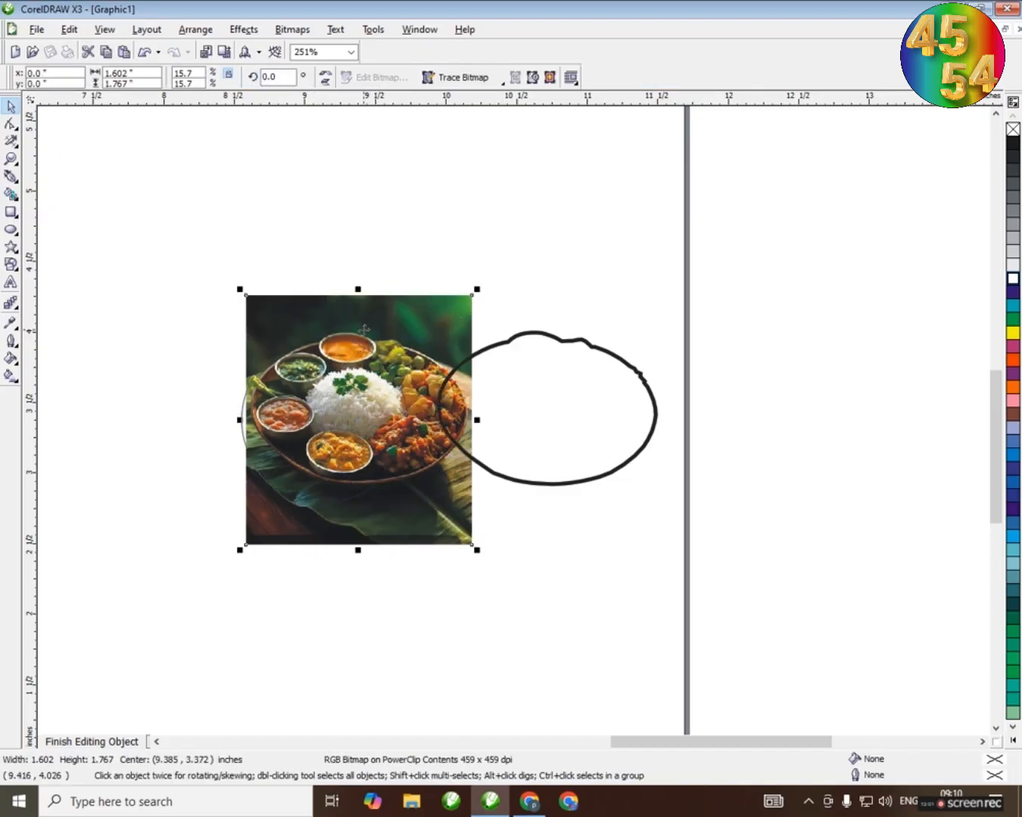
pyautogui.scroll(2, 360, 381)
pyautogui.moveTo(514, 431); pyautogui.dragTo(475, 462)
pyautogui.moveTo(533, 479); pyautogui.dragTo(504, 504)
# Stretch the plate photo to about 1.86 in high, narrow it to about 1.26 in to fit the circle, and finish editing the contents
pyautogui.moveTo(460, 309); pyautogui.dragTo(463, 293)
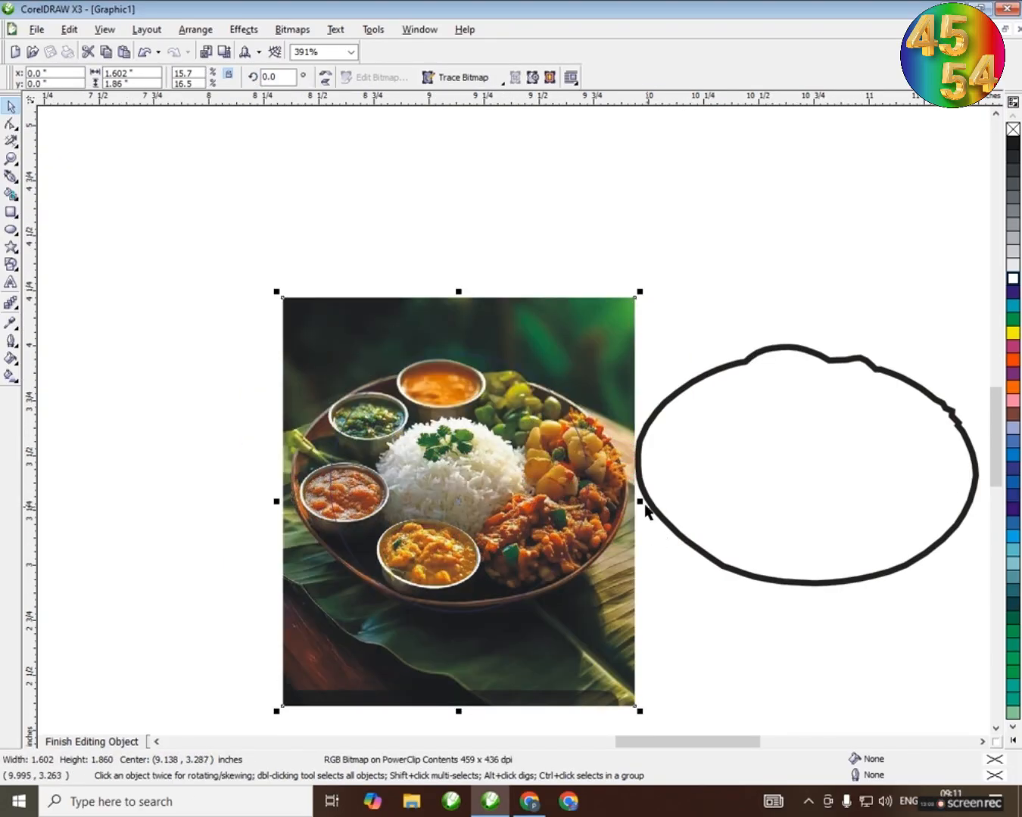
pyautogui.moveTo(645, 509); pyautogui.dragTo(602, 503)
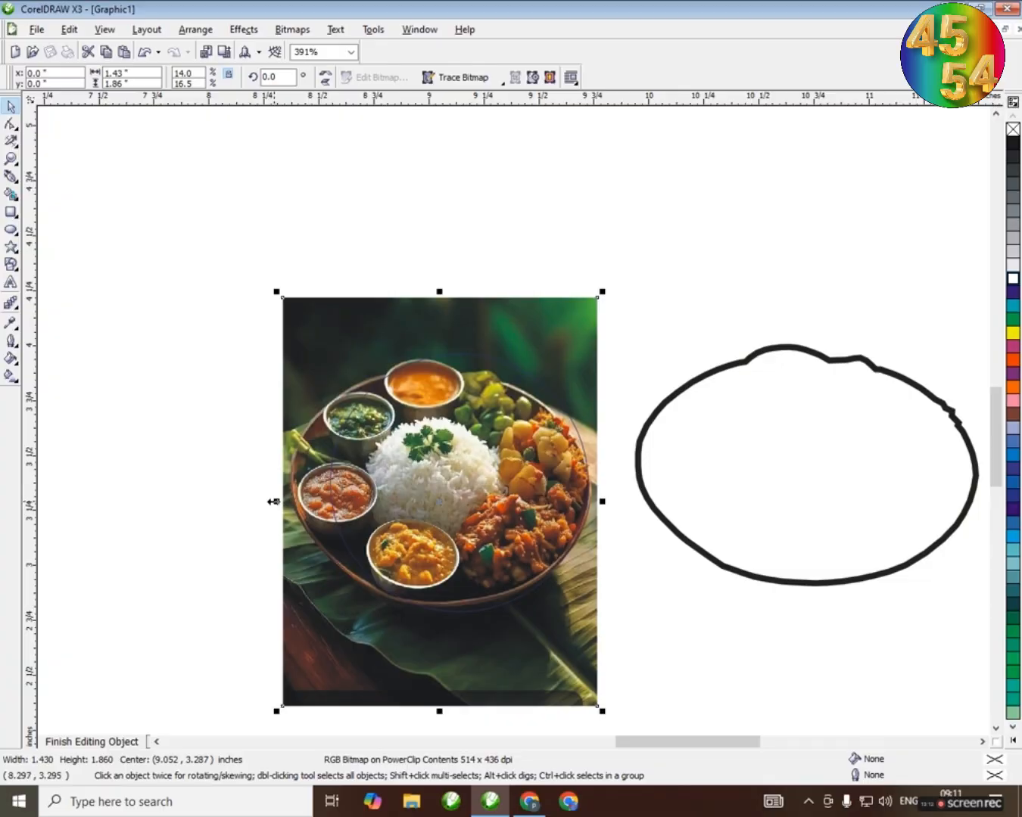
pyautogui.moveTo(272, 502); pyautogui.dragTo(313, 502)
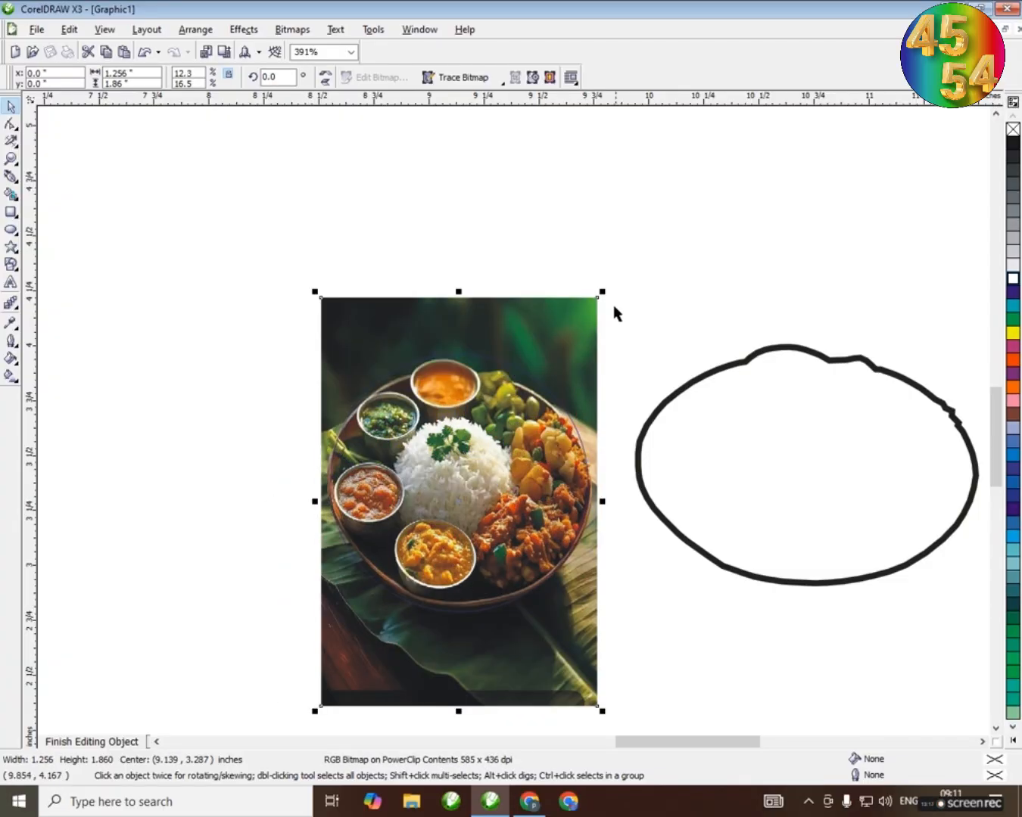
pyautogui.moveTo(602, 292); pyautogui.dragTo(608, 285)
pyautogui.keyDown('ctrl'); pyautogui.click(693, 267); pyautogui.keyUp('ctrl')
pyautogui.scroll(-1, 518, 352)
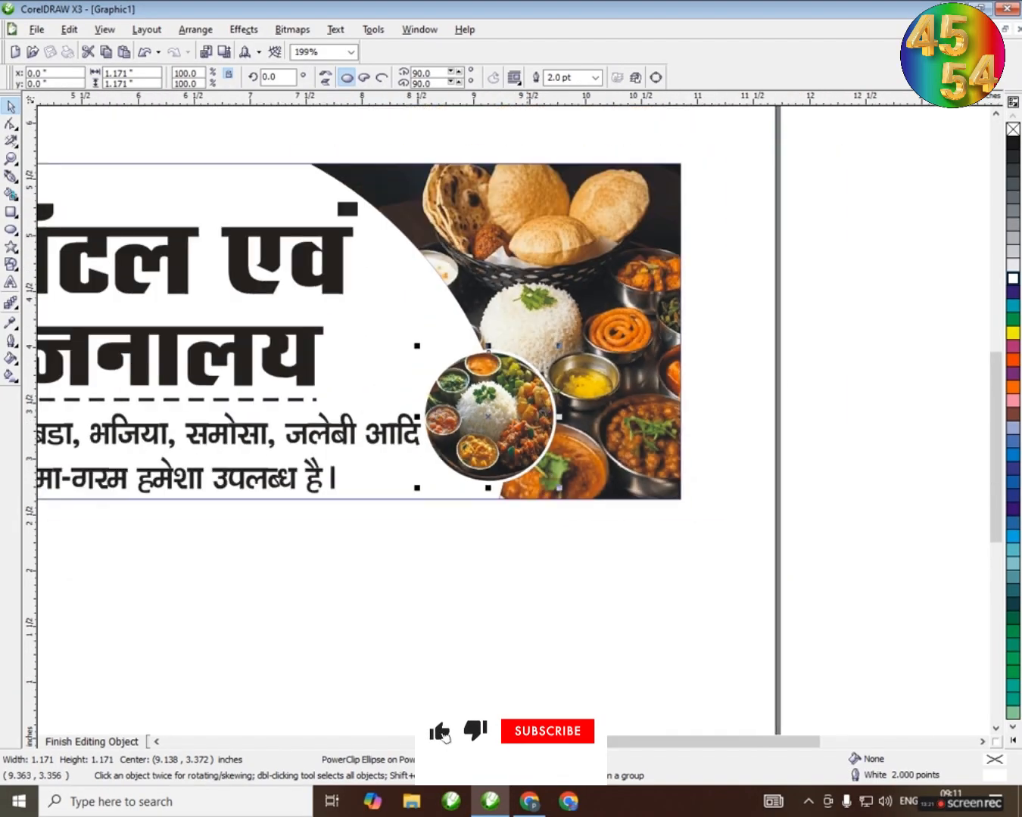
# Give the curved photo panel a thin 0.5 pt black outline
pyautogui.click(782, 370)
pyautogui.scroll(-1, 575, 446)
pyautogui.scroll(-1, 400, 414)
pyautogui.scroll(1, 514, 421)
pyautogui.click(651, 348)
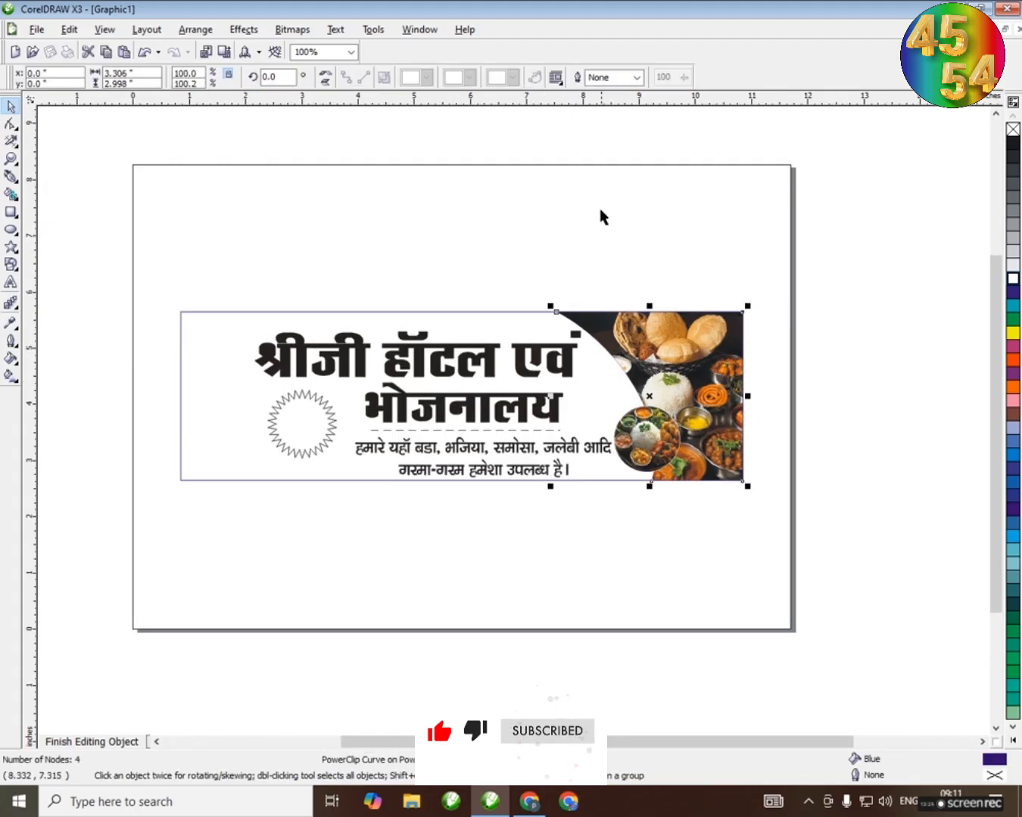
pyautogui.click(613, 144)
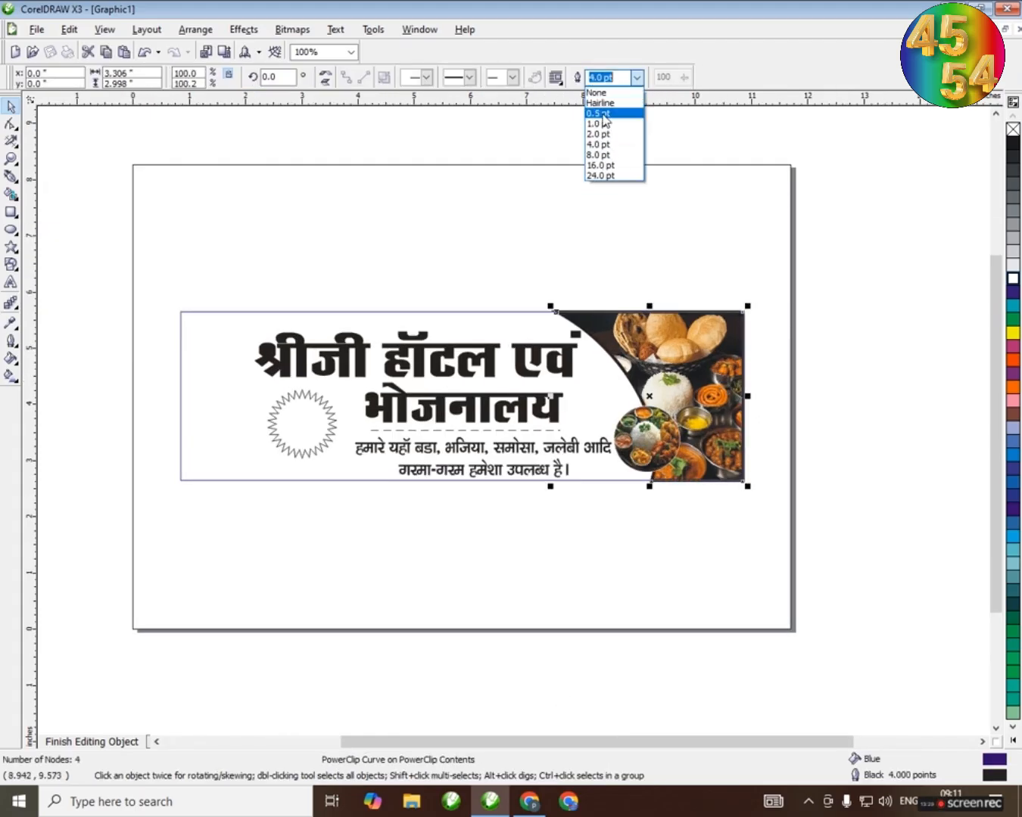
pyautogui.click(604, 114)
pyautogui.click(698, 255)
pyautogui.scroll(2, 513, 427)
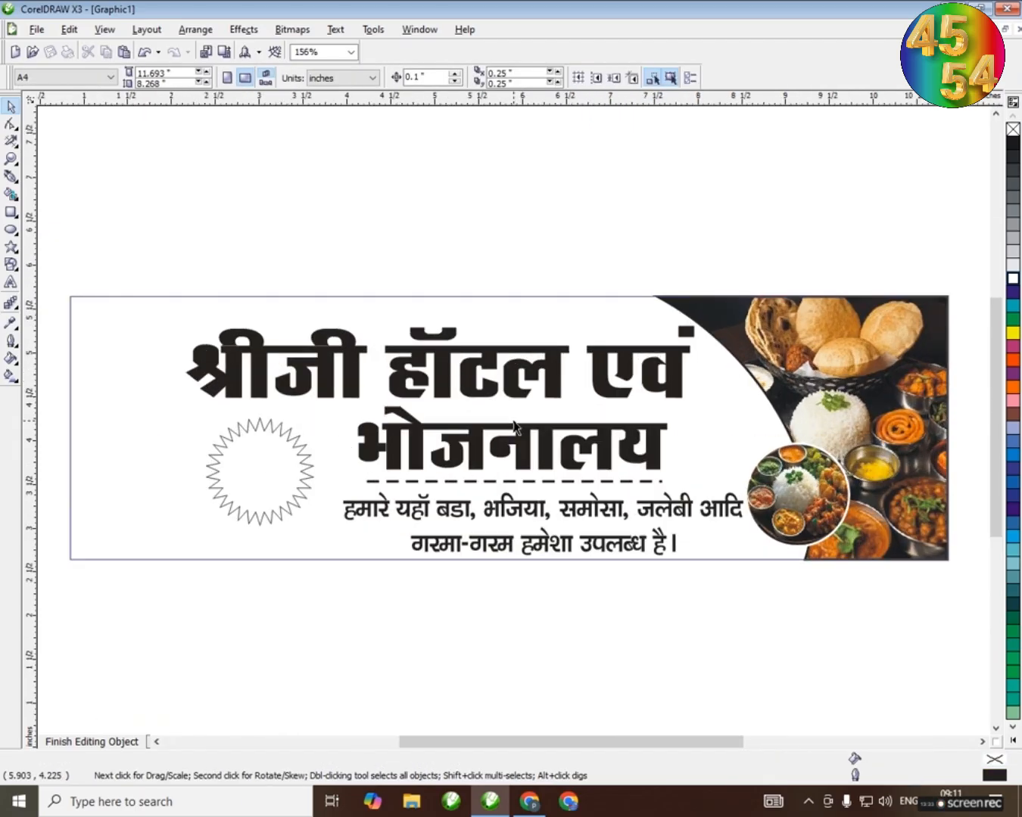
# Paste the clipboard picture of Krishna with Paste Special as Bitmap
pyautogui.click(69, 30)
pyautogui.click(87, 152)
pyautogui.click(530, 374)
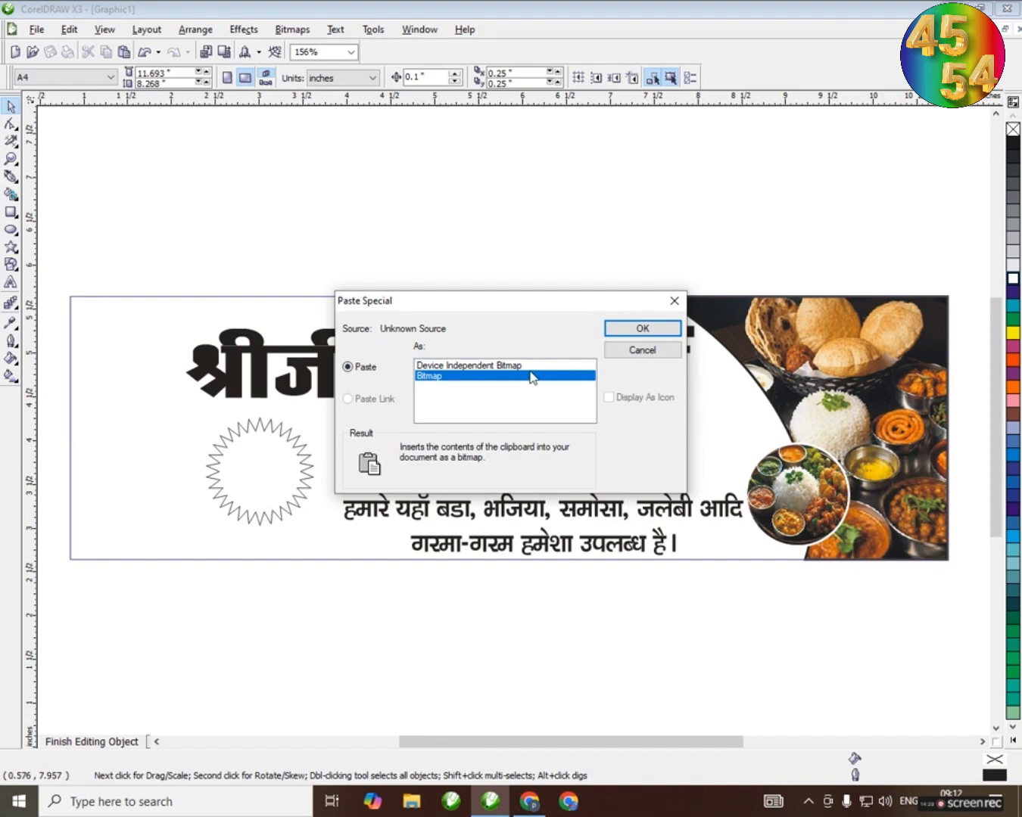
pyautogui.click(643, 330)
pyautogui.press('F4')
# Scale the Krishna picture to about 2.5 × 4.5 in, place it over the banner's left end, and bring the banner text in front of it
pyautogui.moveTo(695, 123); pyautogui.dragTo(584, 323)
pyautogui.moveTo(568, 358); pyautogui.dragTo(513, 415)
pyautogui.scroll(5, 423, 430)
pyautogui.moveTo(514, 414); pyautogui.dragTo(547, 404)
pyautogui.keyDown('ctrl'); pyautogui.click(664, 259); pyautogui.keyUp('ctrl')
pyautogui.keyDown('ctrl'); pyautogui.click(547, 423); pyautogui.keyUp('ctrl')
pyautogui.scroll(-2, 546, 426)
pyautogui.scroll(1, 547, 435)
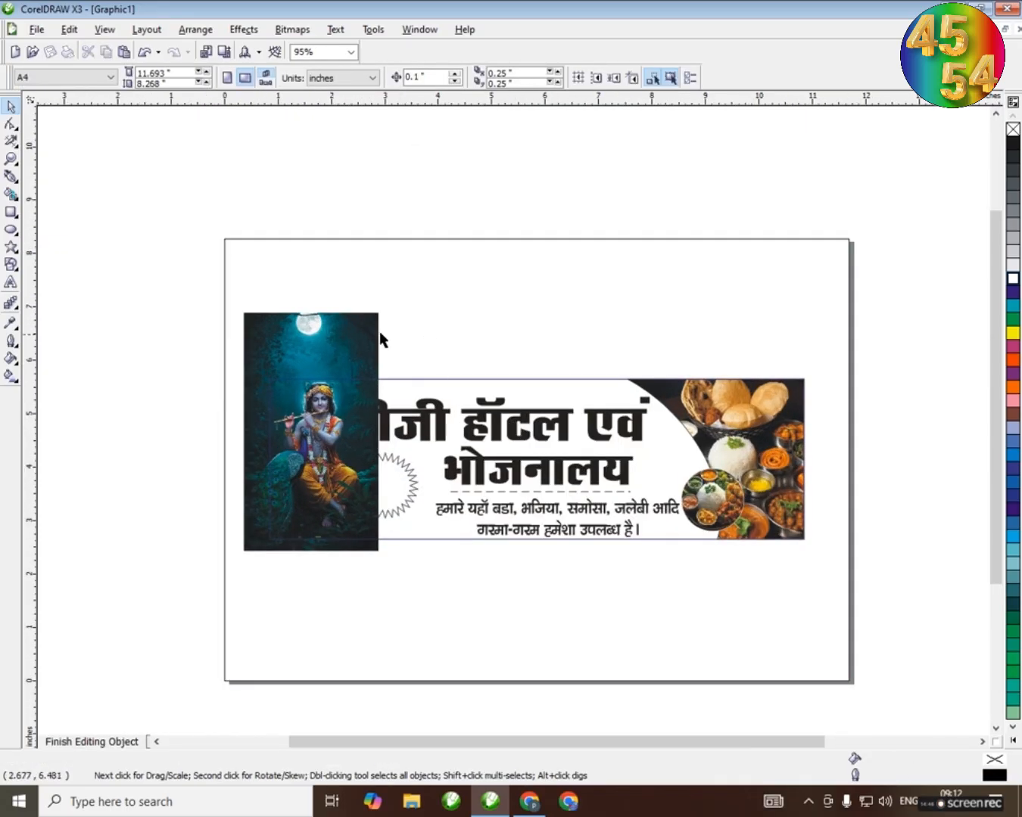
pyautogui.moveTo(720, 615); pyautogui.dragTo(719, 614)
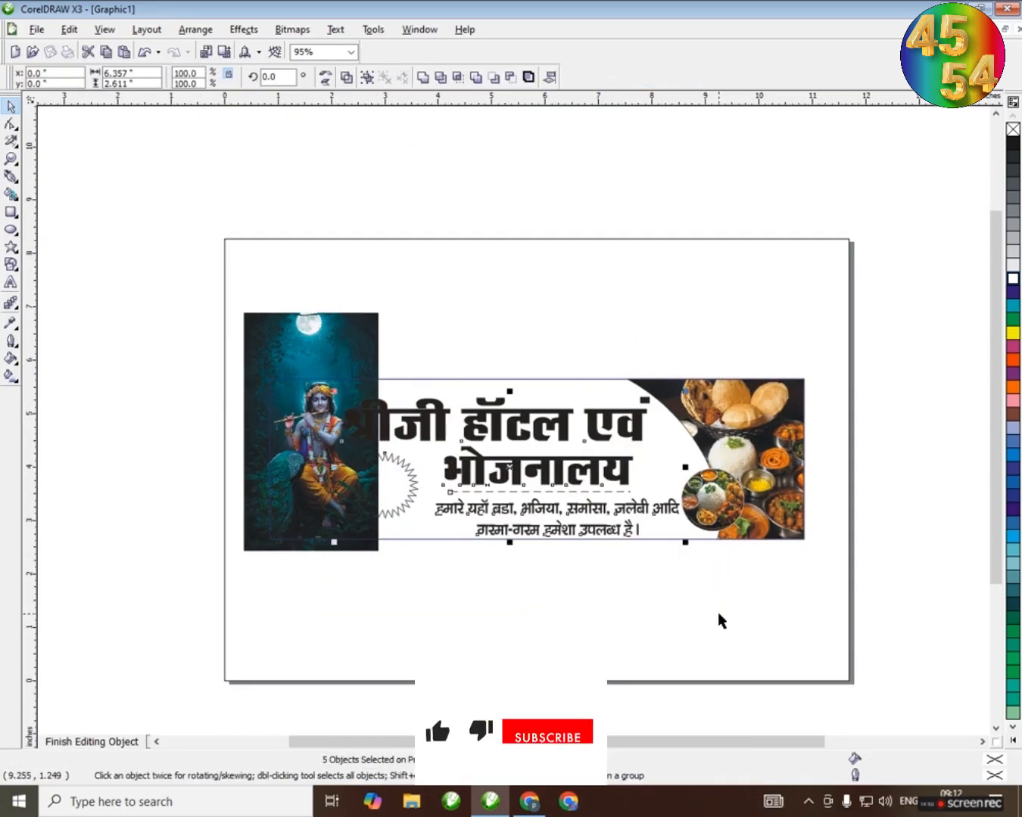
# Paste the orange patterned background with Paste Special as Bitmap and send it behind all the banner objects
pyautogui.click(548, 353)
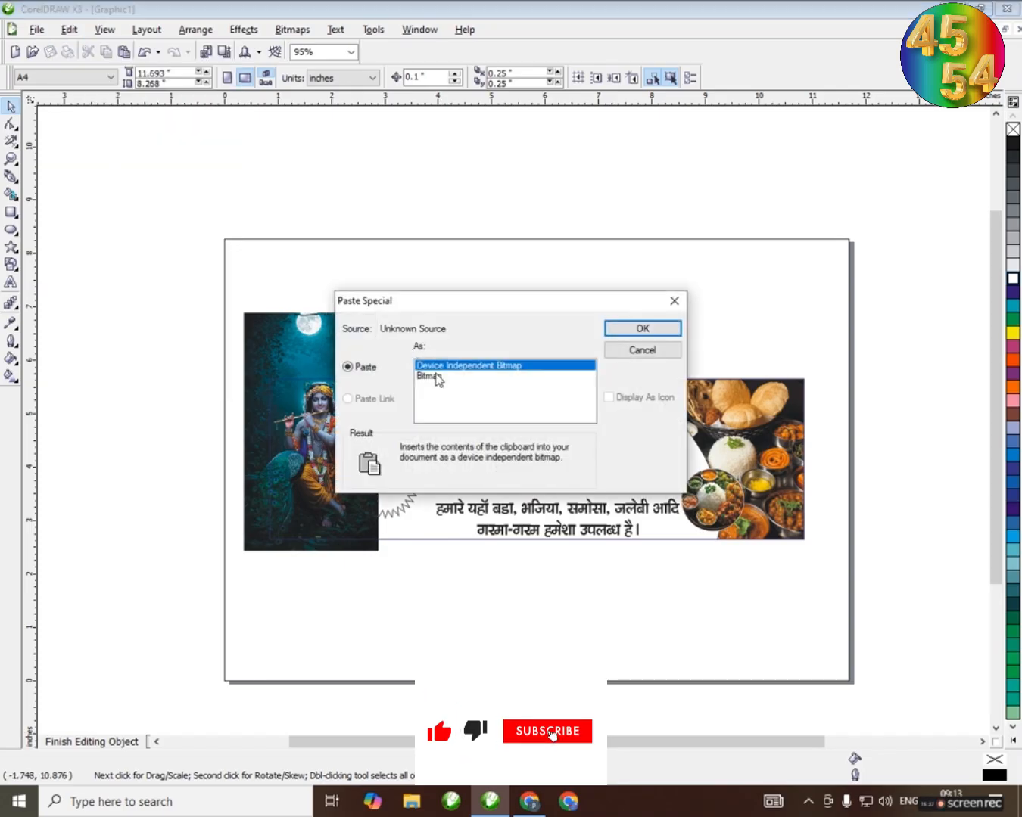
pyautogui.click(437, 377)
pyautogui.click(645, 326)
pyautogui.hotkey('shift', 'pagedown')
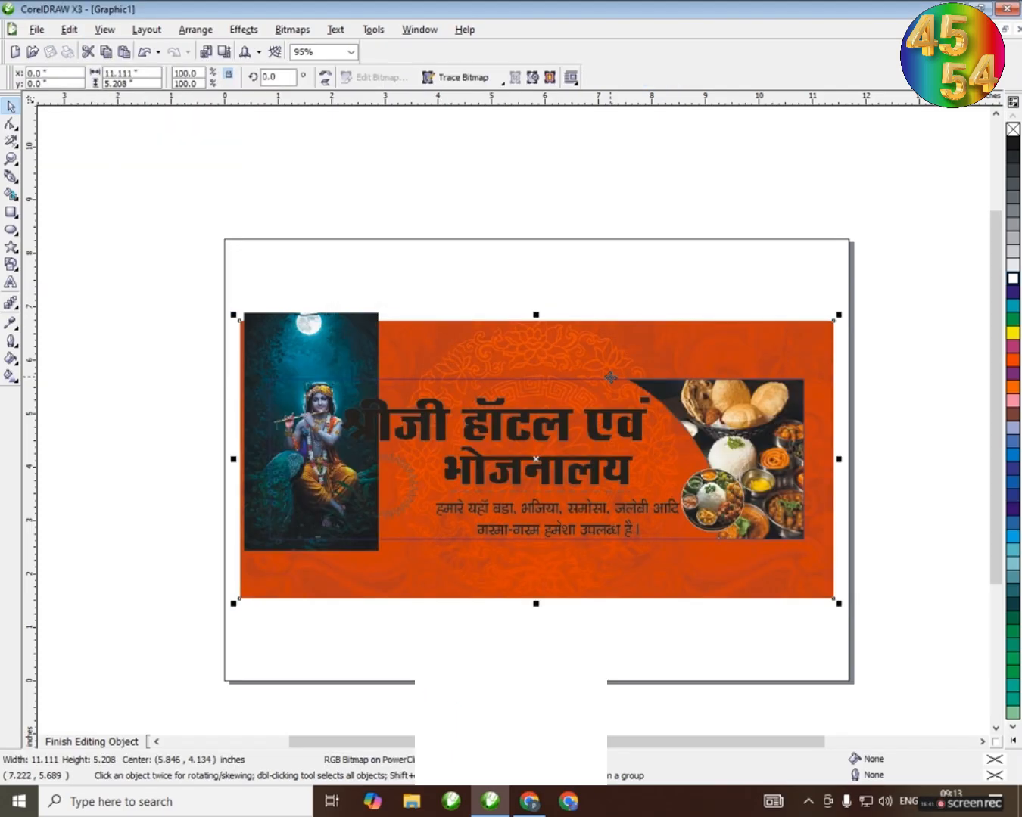
pyautogui.press('Escape')
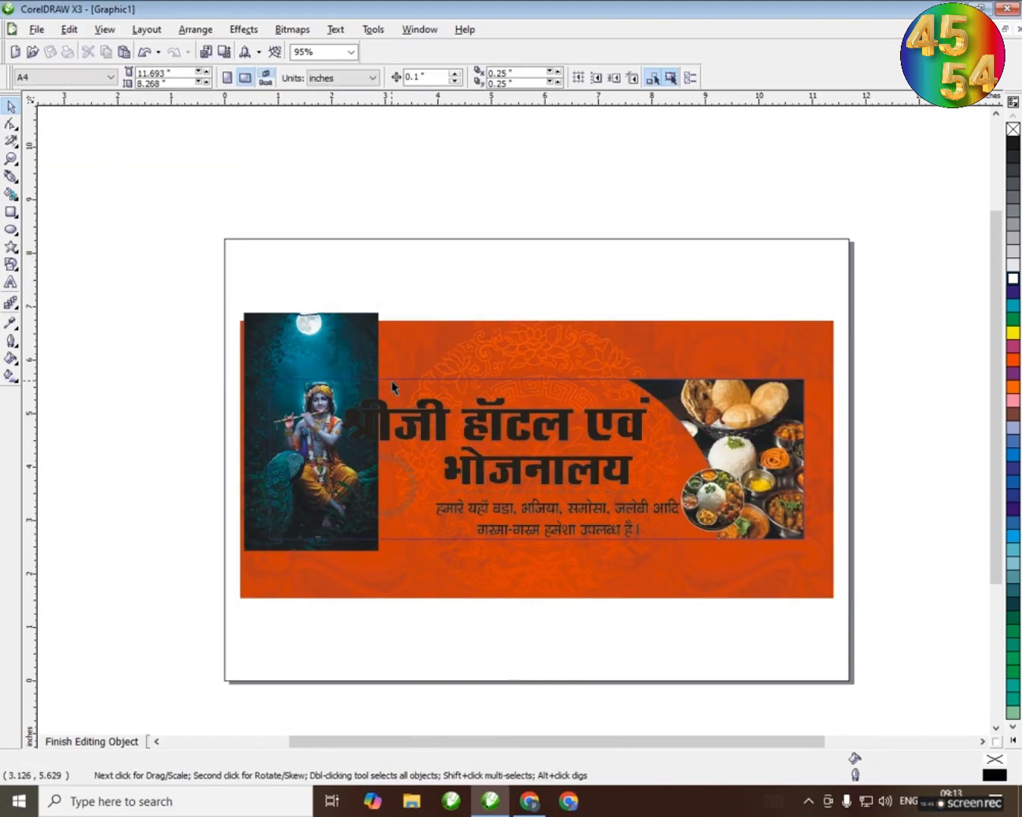
# Set the small food circle's outline width to 3.0 pt and recolour it light orange
pyautogui.click(729, 493)
pyautogui.scroll(2, 728, 499)
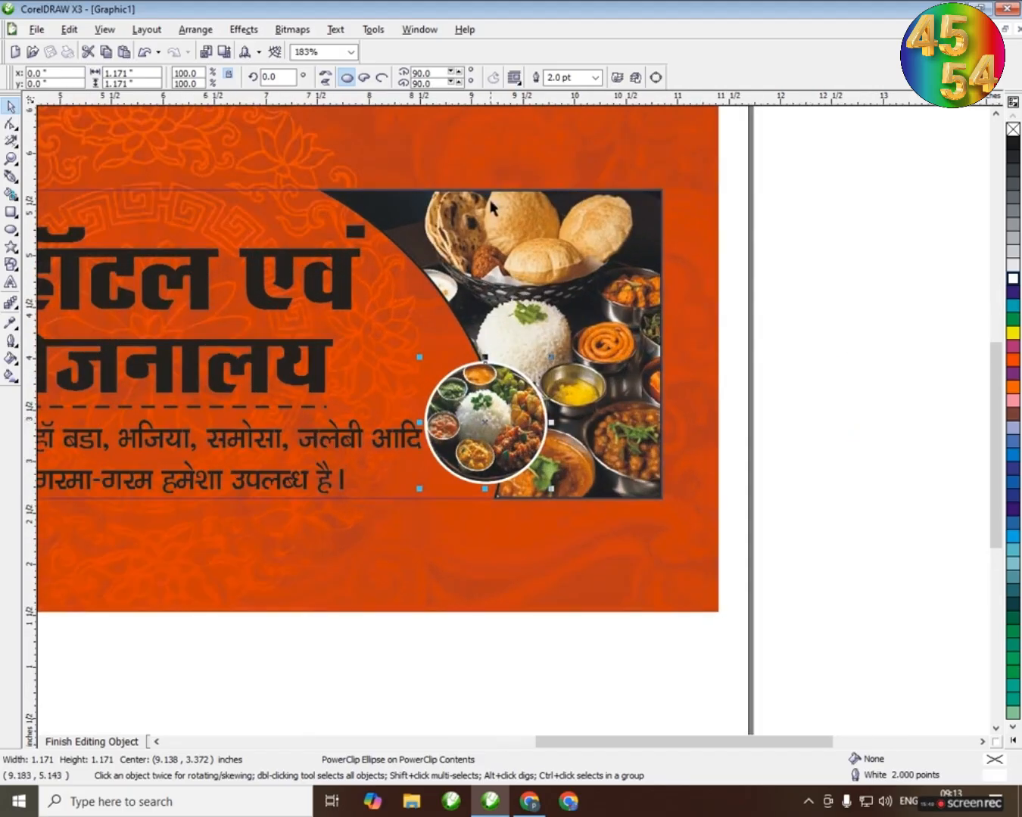
pyautogui.press('Return')
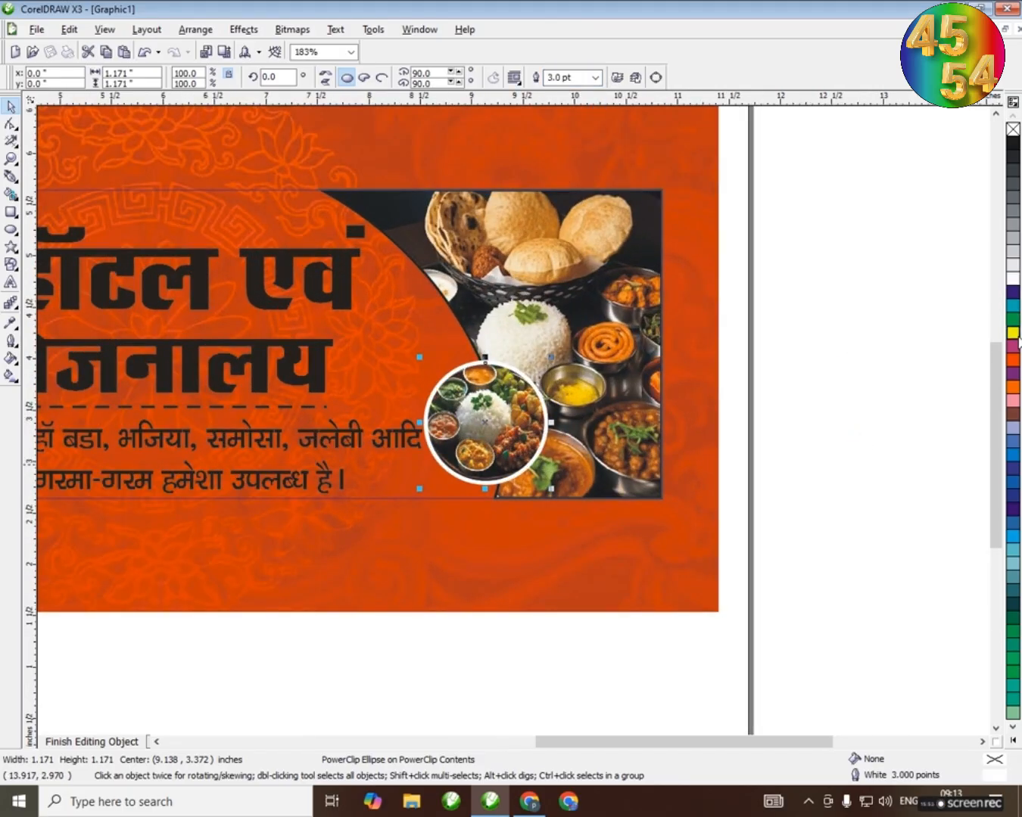
pyautogui.click(1015, 341)
pyautogui.rightClick(978, 403)
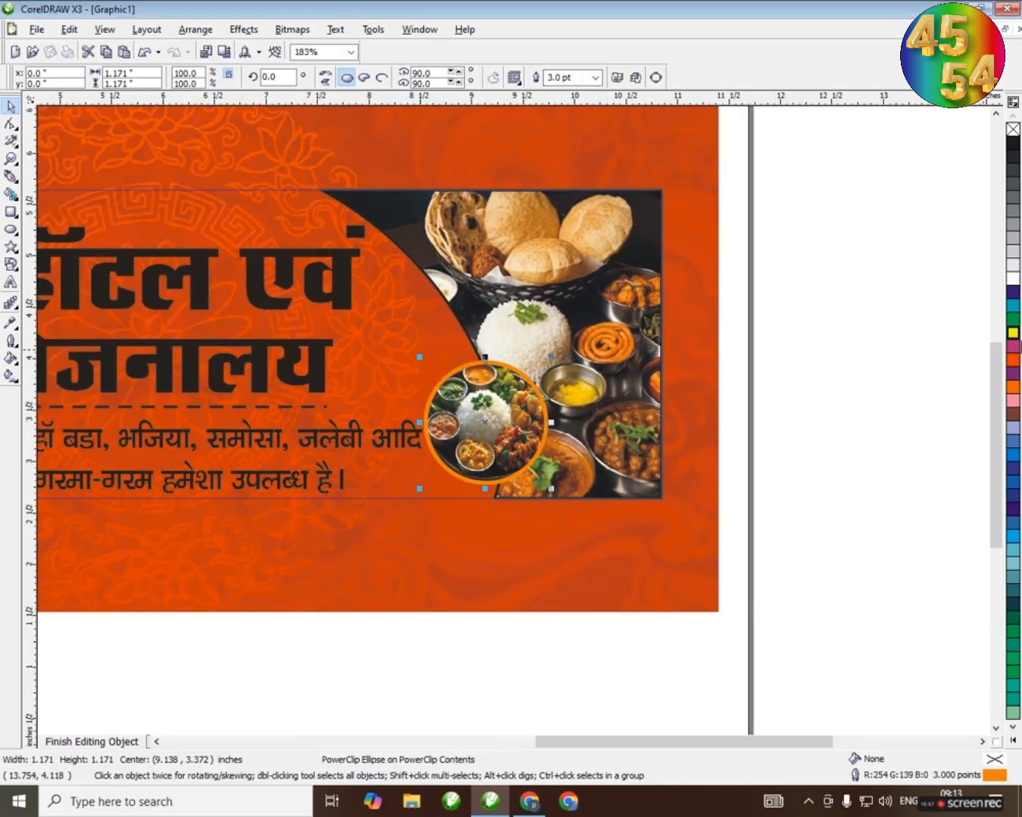
pyautogui.click(1015, 363)
pyautogui.rightClick(952, 365)
# Recolour the curved photo panel's outline orange to match the circle's outline
pyautogui.click(618, 316)
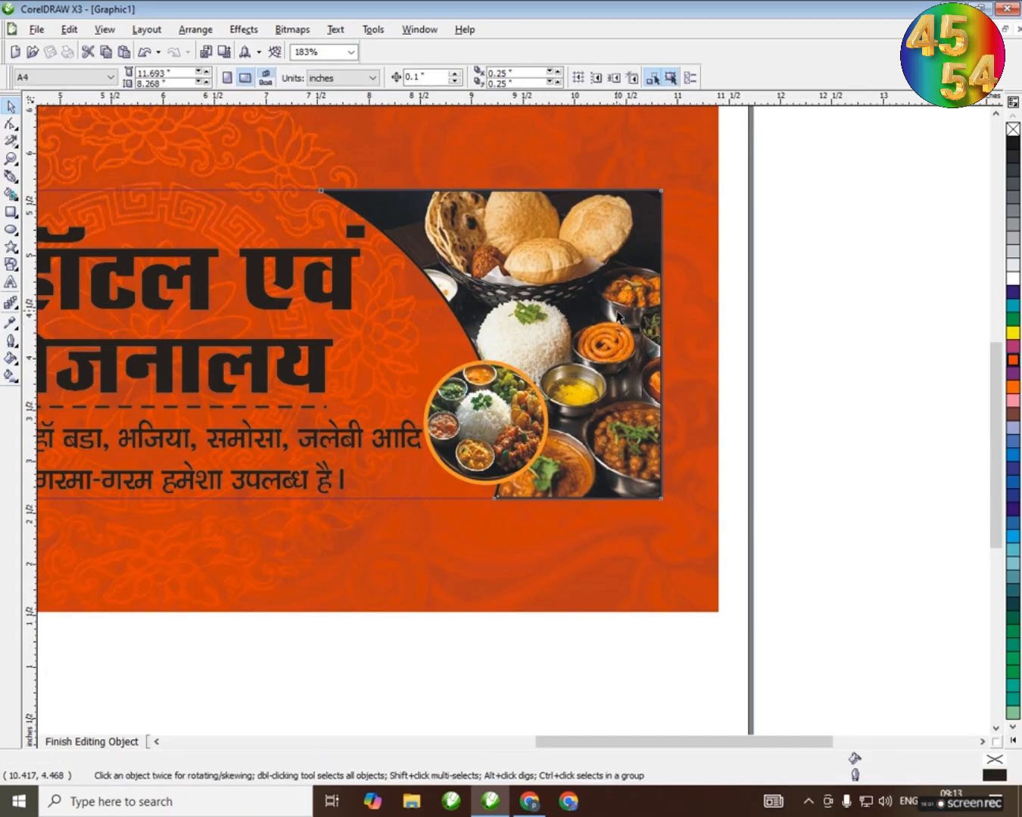
pyautogui.click(1015, 363)
pyautogui.rightClick(943, 365)
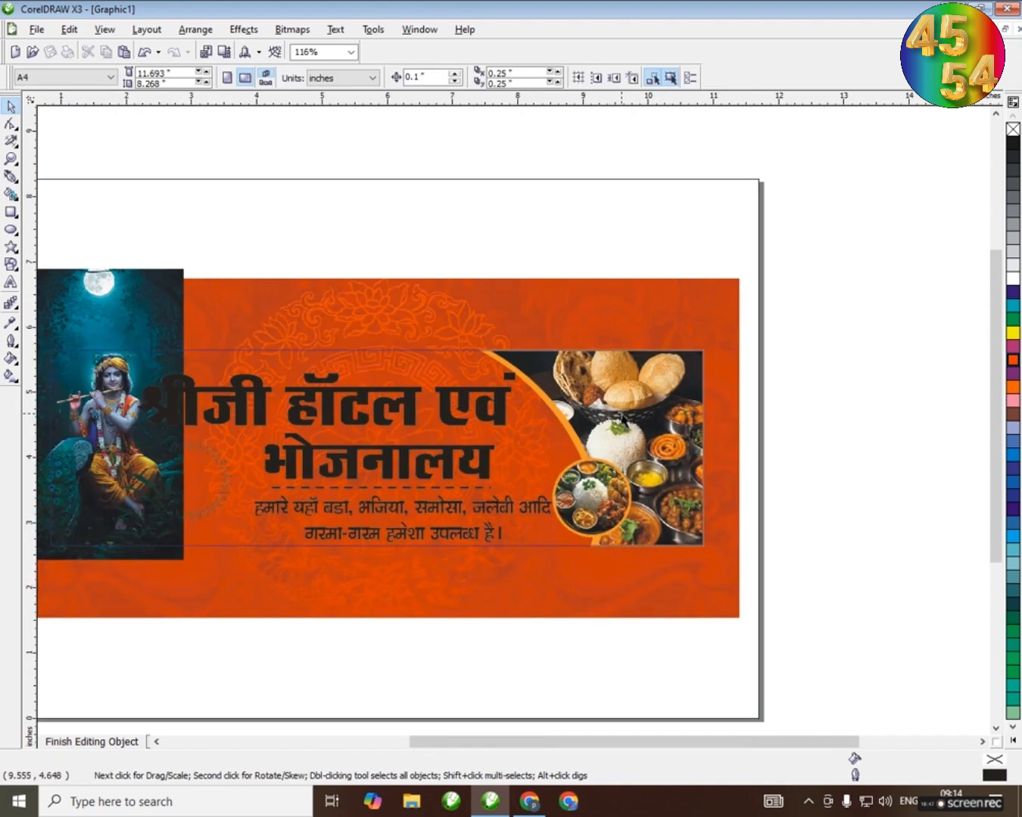
pyautogui.click(621, 415)
pyautogui.click(809, 409)
pyautogui.scroll(-2, 291, 433)
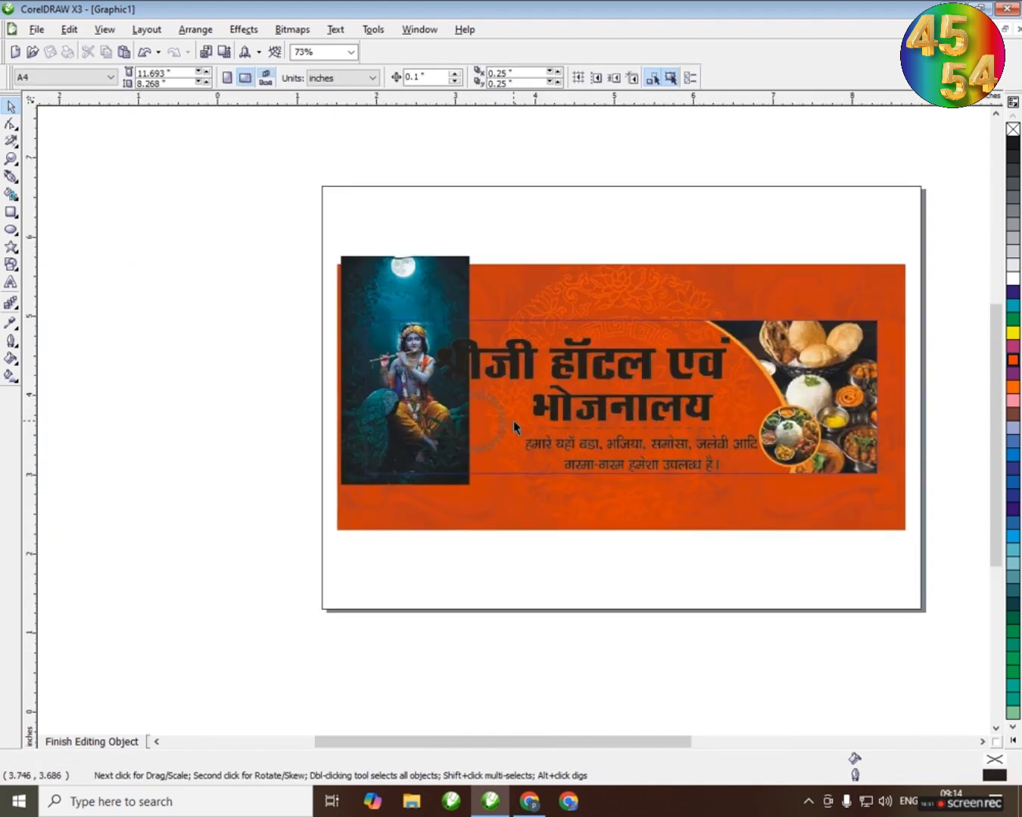
# Apply a short horizontal linear transparency to the Krishna picture so its right edge fades into the orange background
pyautogui.scroll(3, 514, 421)
pyautogui.click(417, 193)
pyautogui.click(549, 297)
pyautogui.scroll(-1, 514, 419)
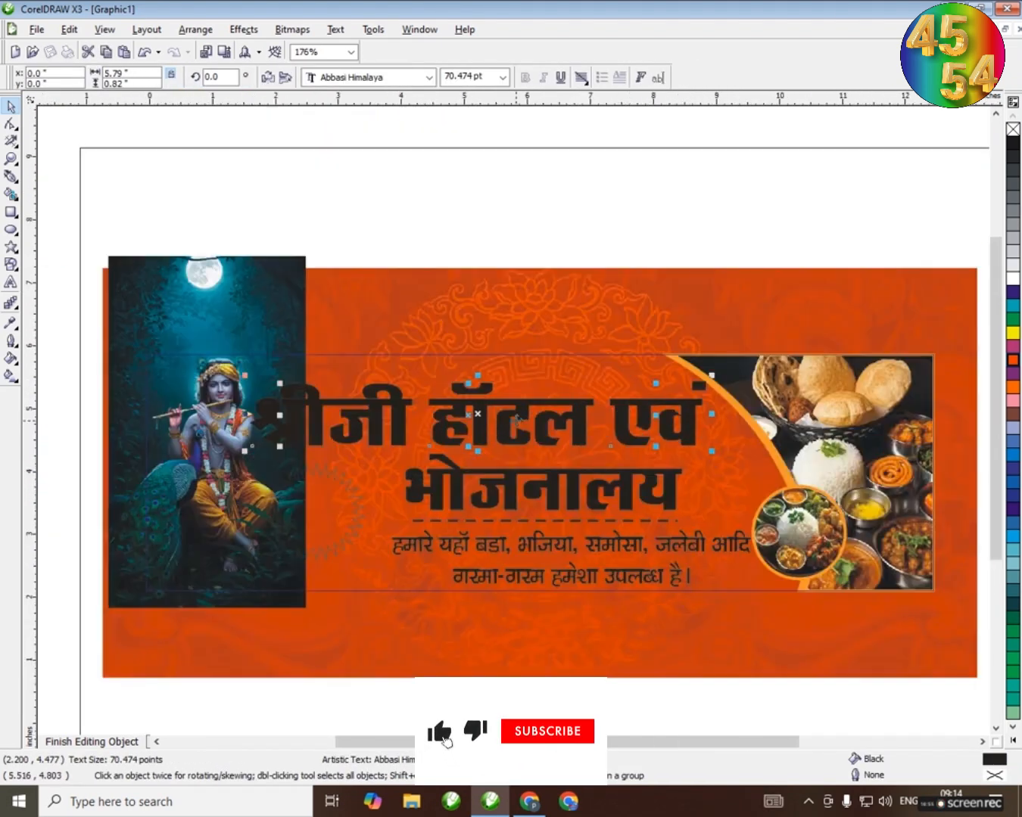
pyautogui.click(263, 338)
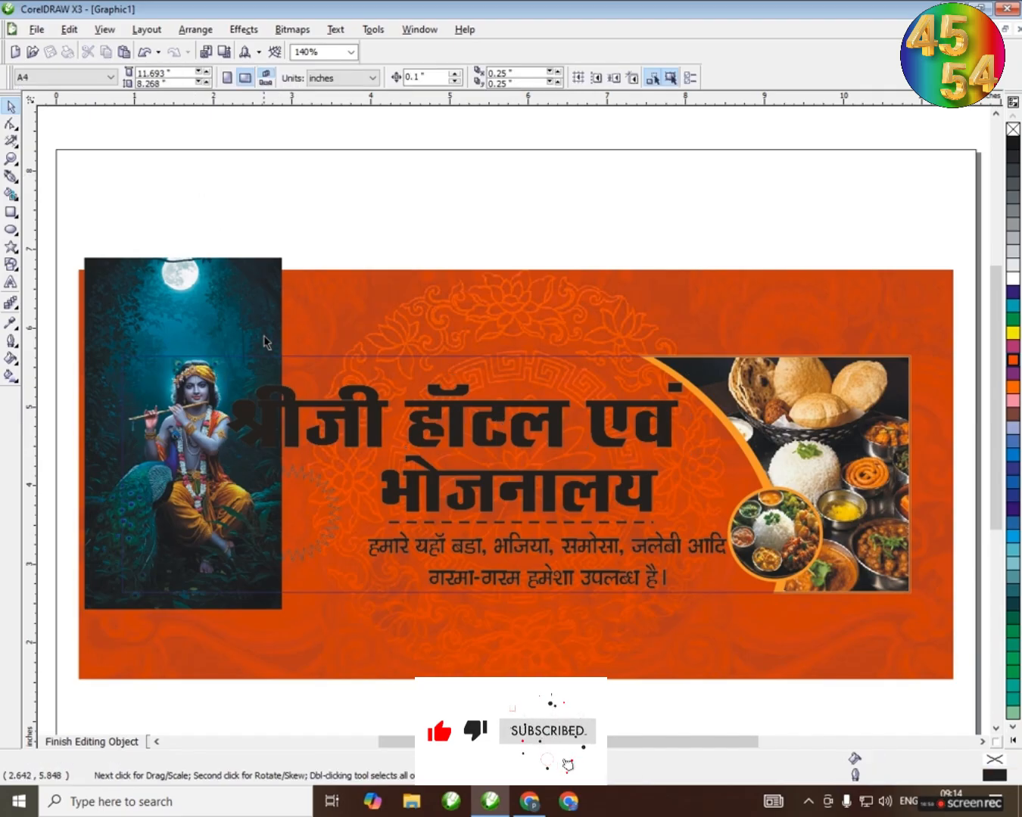
pyautogui.click(147, 311)
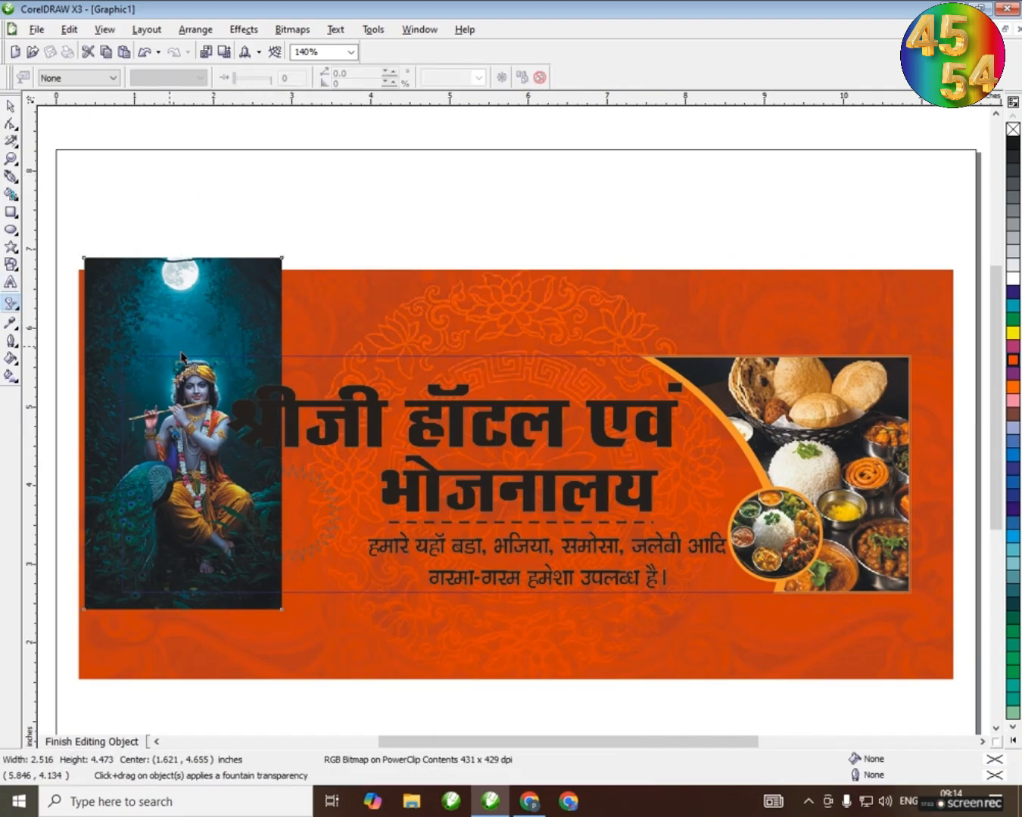
pyautogui.scroll(4, 250, 466)
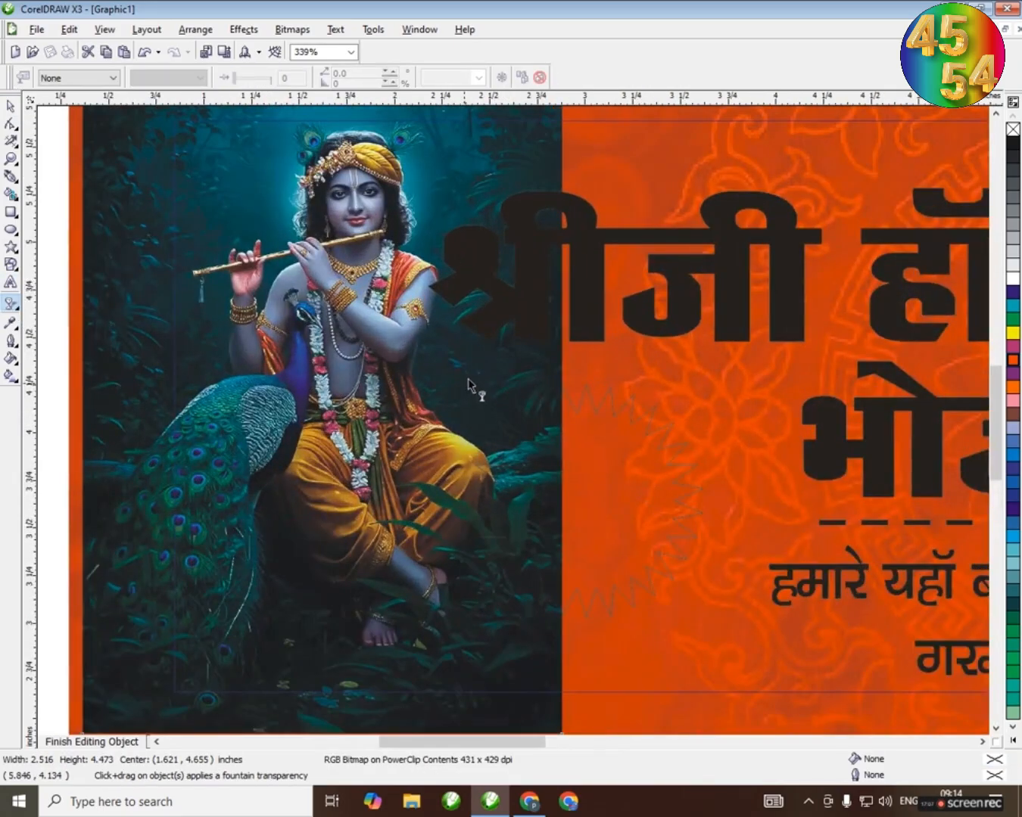
pyautogui.moveTo(463, 383); pyautogui.dragTo(517, 383)
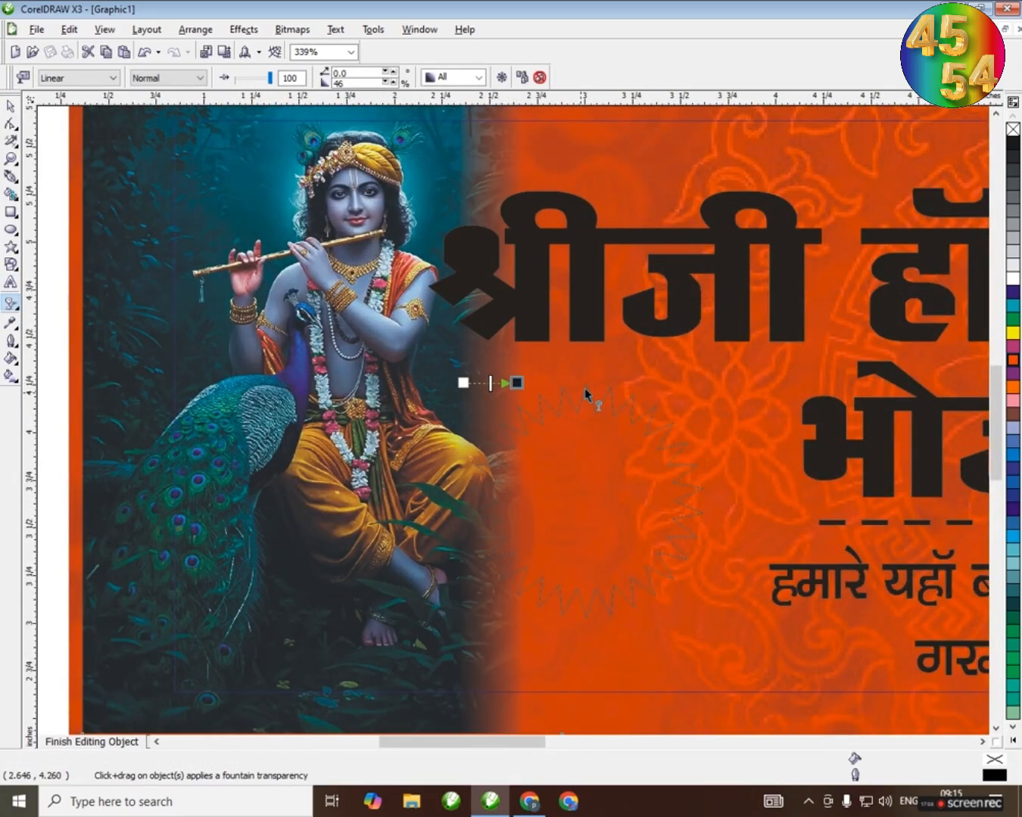
pyautogui.click(11, 112)
pyautogui.scroll(-4, 514, 422)
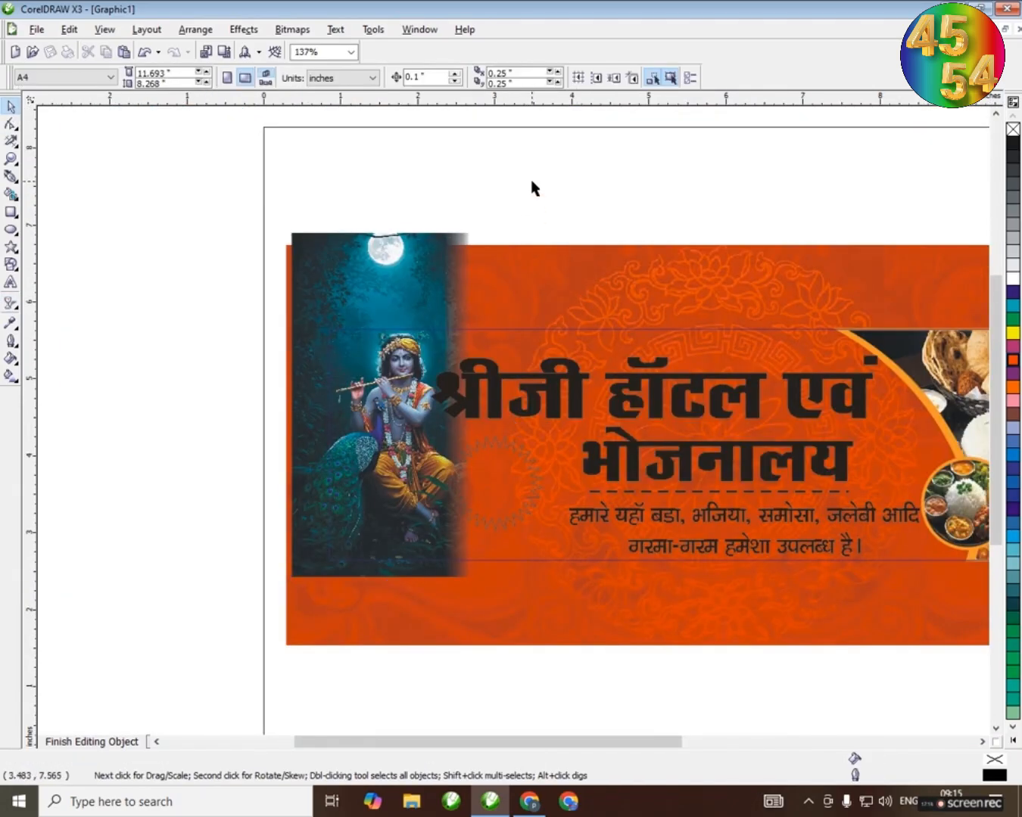
# Enlarge the Krishna picture proportionally to about 2.66 by 4.74 inches and align it over the banner's left edge
pyautogui.keyDown('ctrl'); pyautogui.click(531, 180); pyautogui.keyUp('ctrl')
pyautogui.scroll(-2, 656, 429)
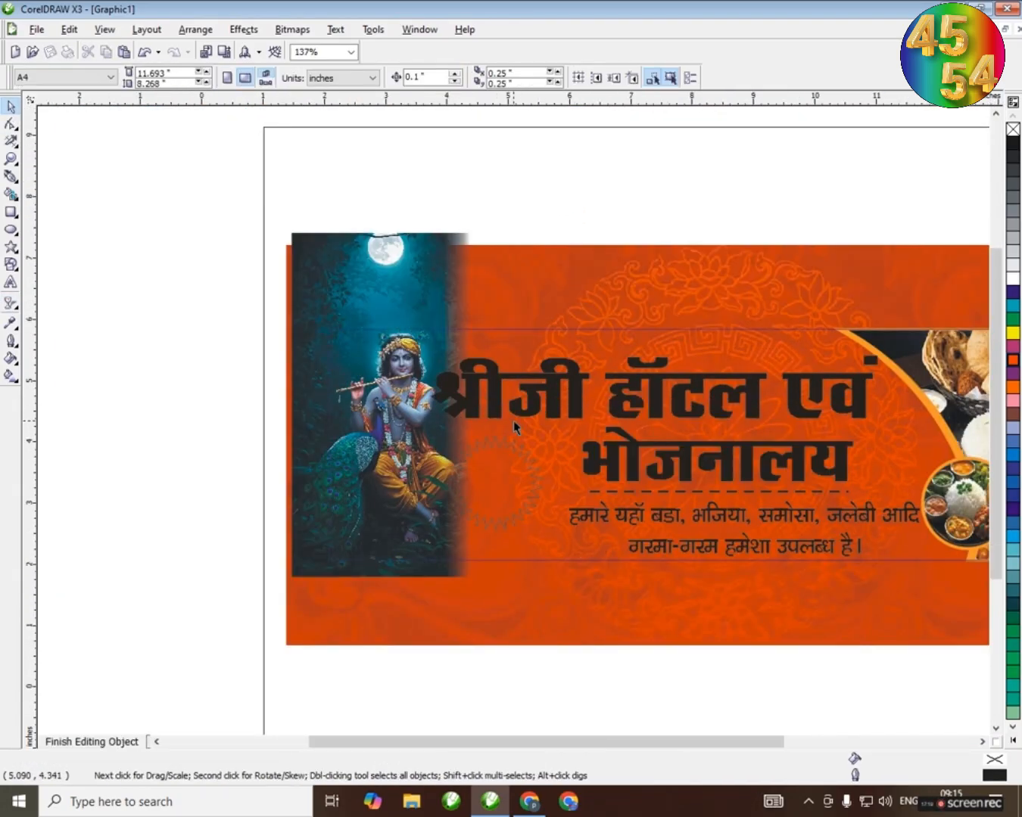
pyautogui.click(318, 328)
pyautogui.scroll(1, 424, 496)
pyautogui.scroll(3, 513, 424)
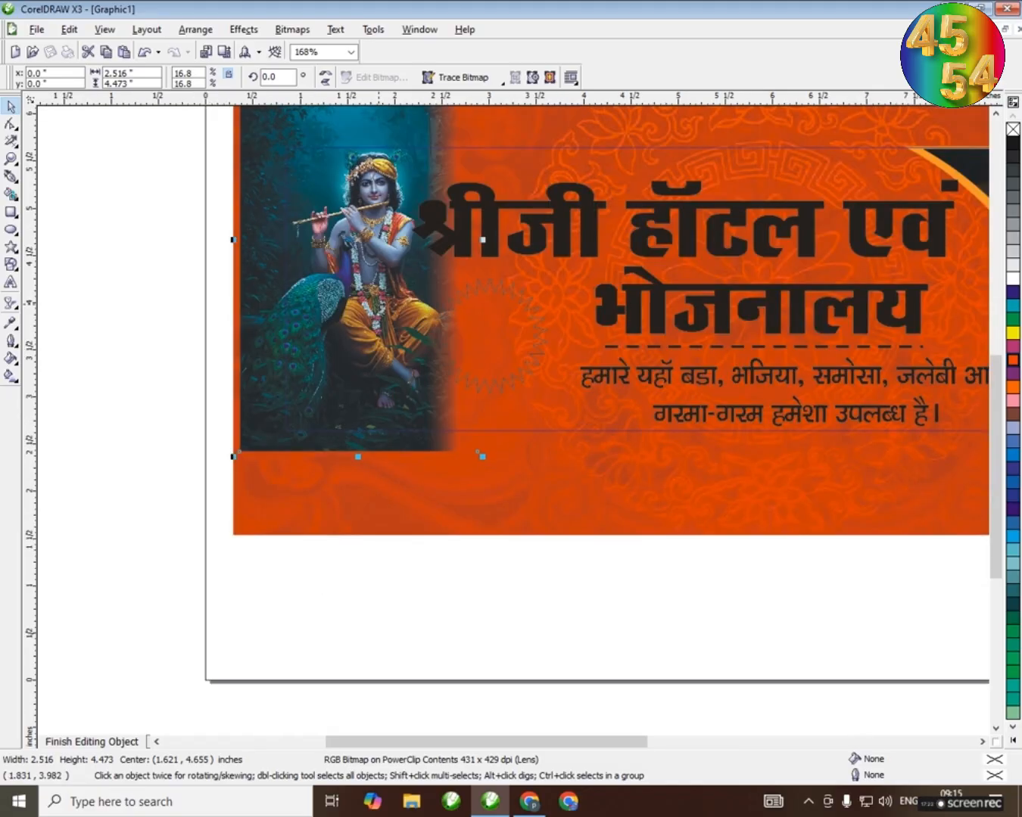
pyautogui.moveTo(262, 226); pyautogui.dragTo(243, 229)
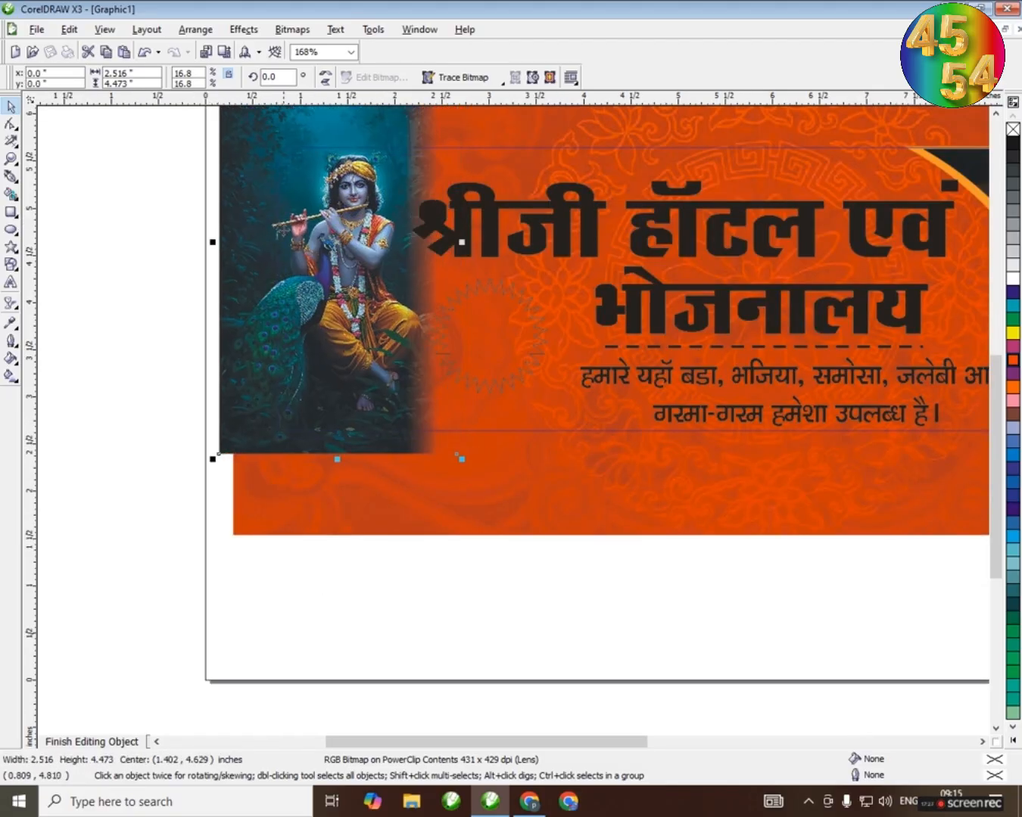
pyautogui.moveTo(460, 463); pyautogui.dragTo(470, 478)
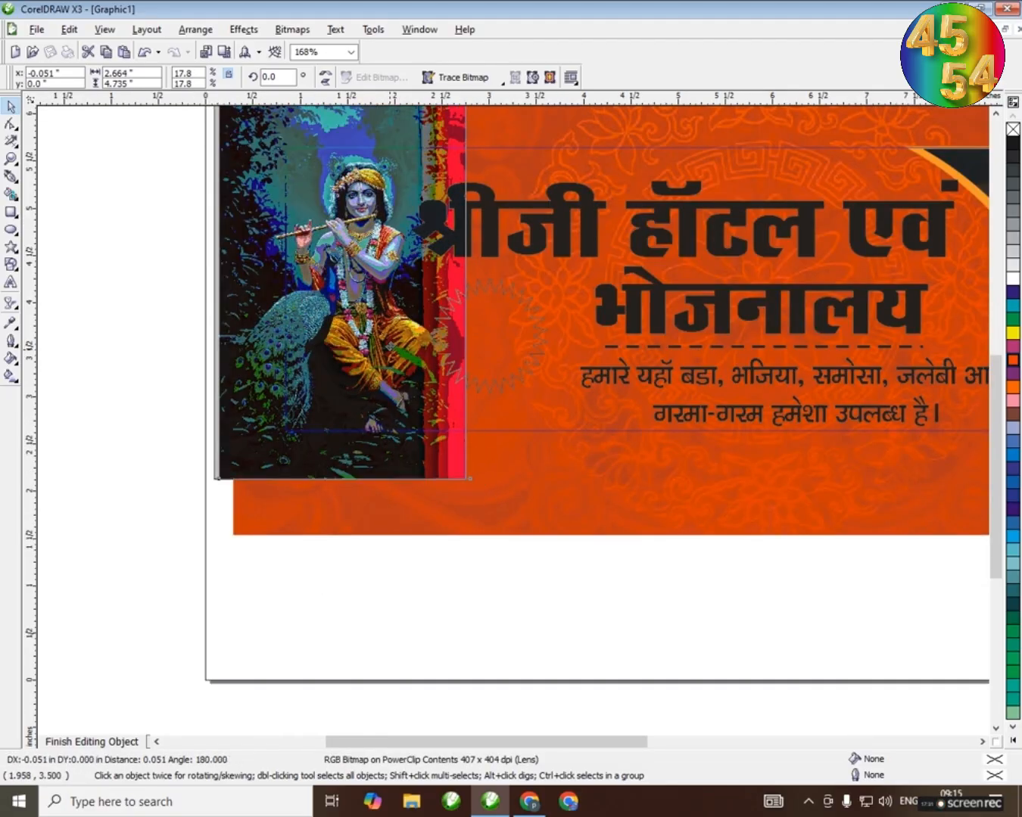
pyautogui.moveTo(377, 339); pyautogui.dragTo(387, 339)
pyautogui.keyDown('ctrl'); pyautogui.click(144, 302); pyautogui.keyUp('ctrl')
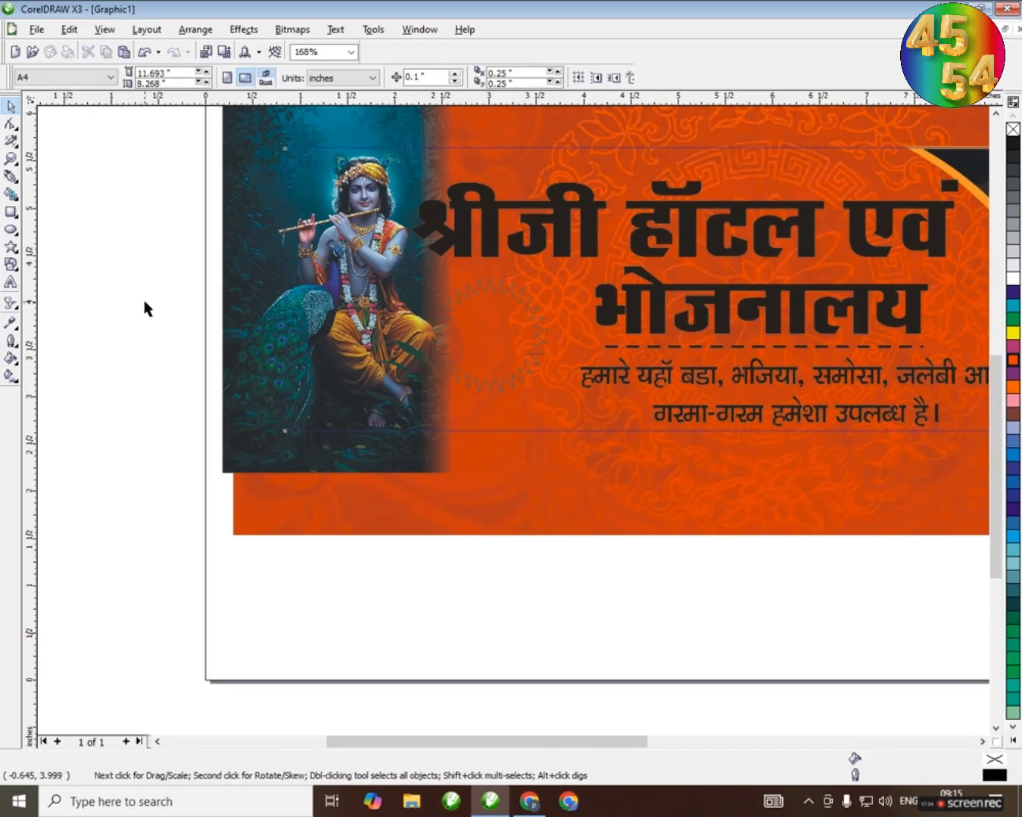
# Fill the first title line white and give it a 4.0 pt black outline placed behind the fill
pyautogui.scroll(-2, 620, 314)
pyautogui.scroll(2, 513, 419)
pyautogui.keyDown('ctrl'); pyautogui.click(513, 395); pyautogui.keyUp('ctrl')
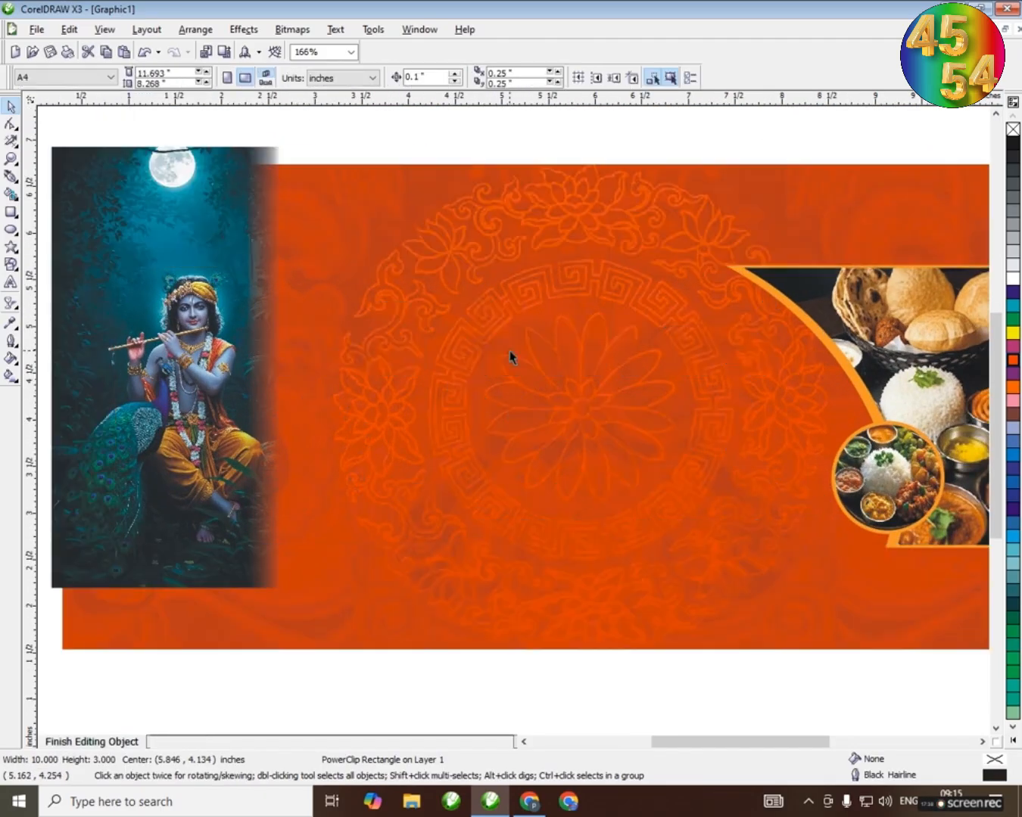
pyautogui.click(559, 351)
pyautogui.click(1012, 281)
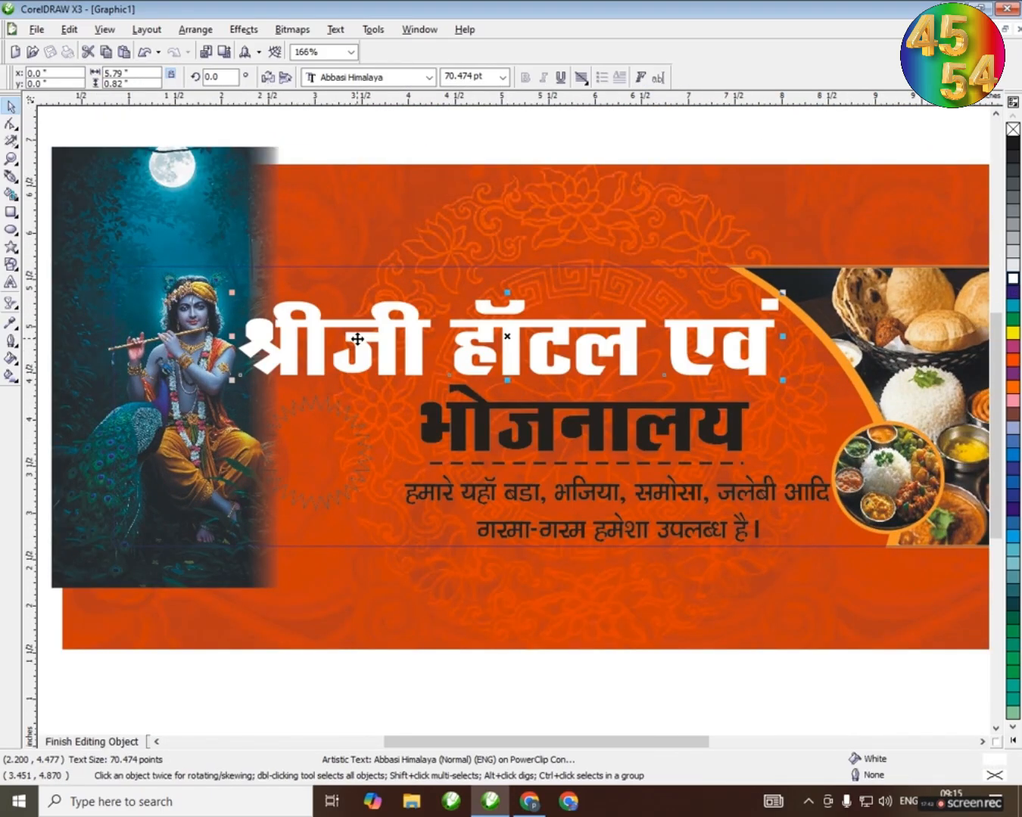
pyautogui.press('F12')
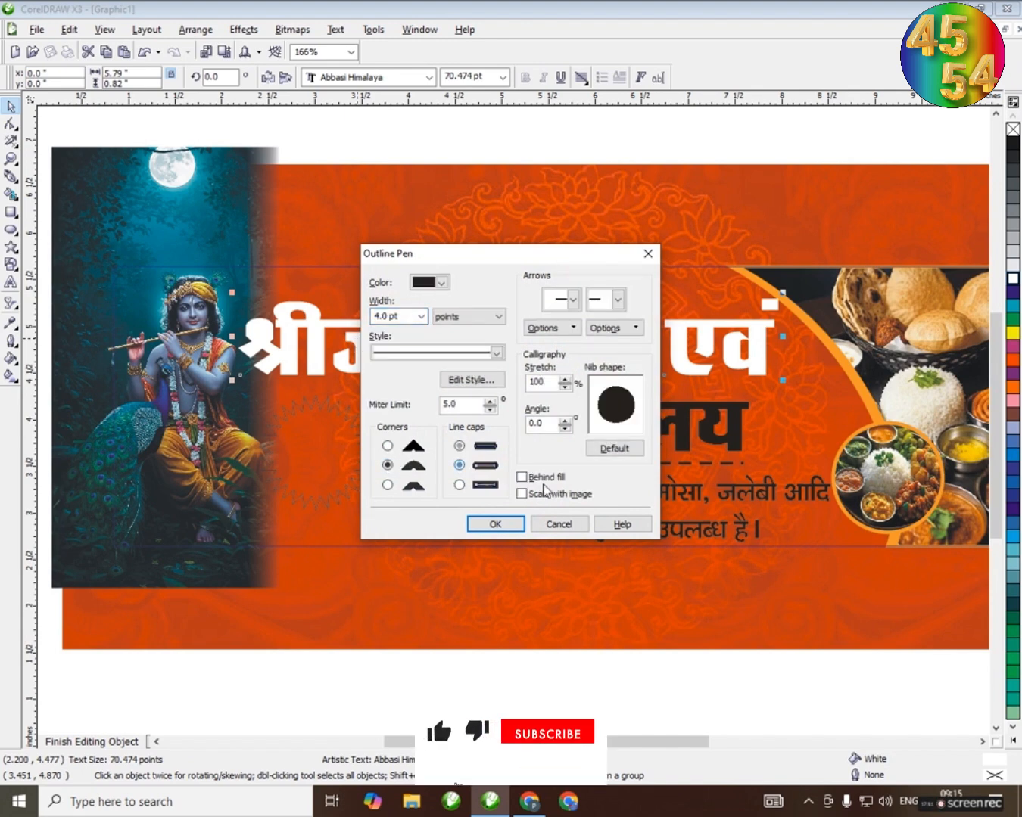
pyautogui.click(521, 476)
pyautogui.click(495, 524)
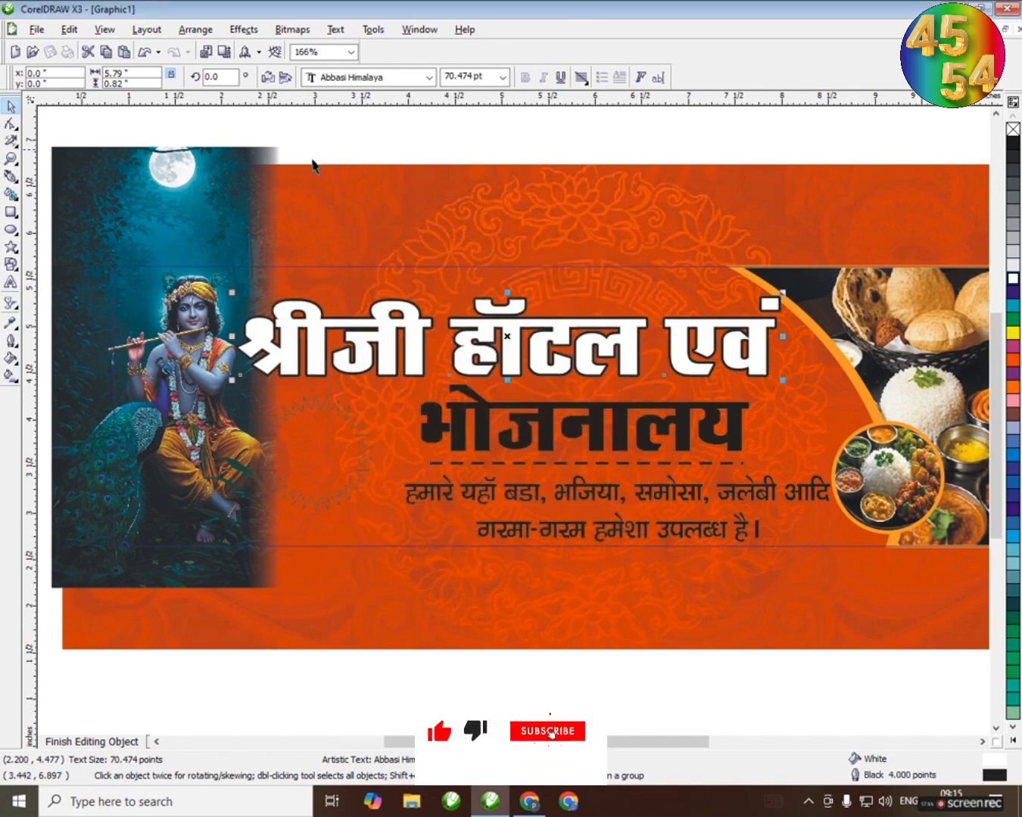
# Recolour the first title line's outline with a red-orange sampled from the banner background
pyautogui.click(10, 323)
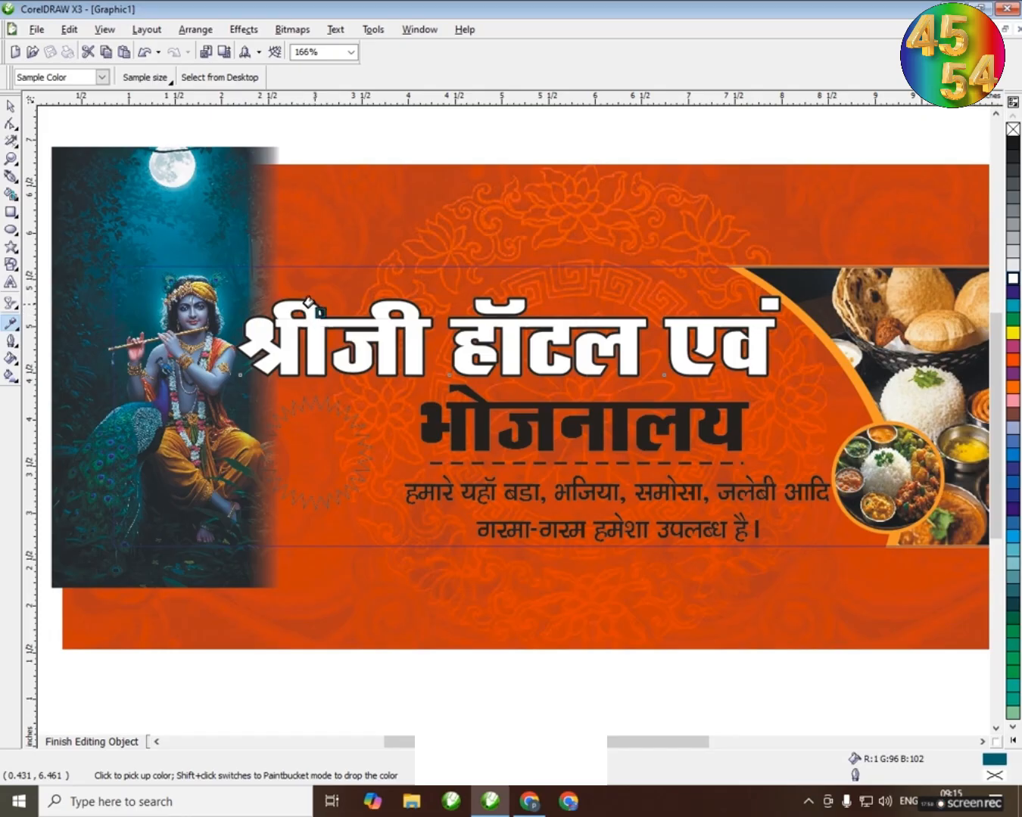
pyautogui.keyDown('shift'); pyautogui.click(321, 299); pyautogui.keyUp('shift')
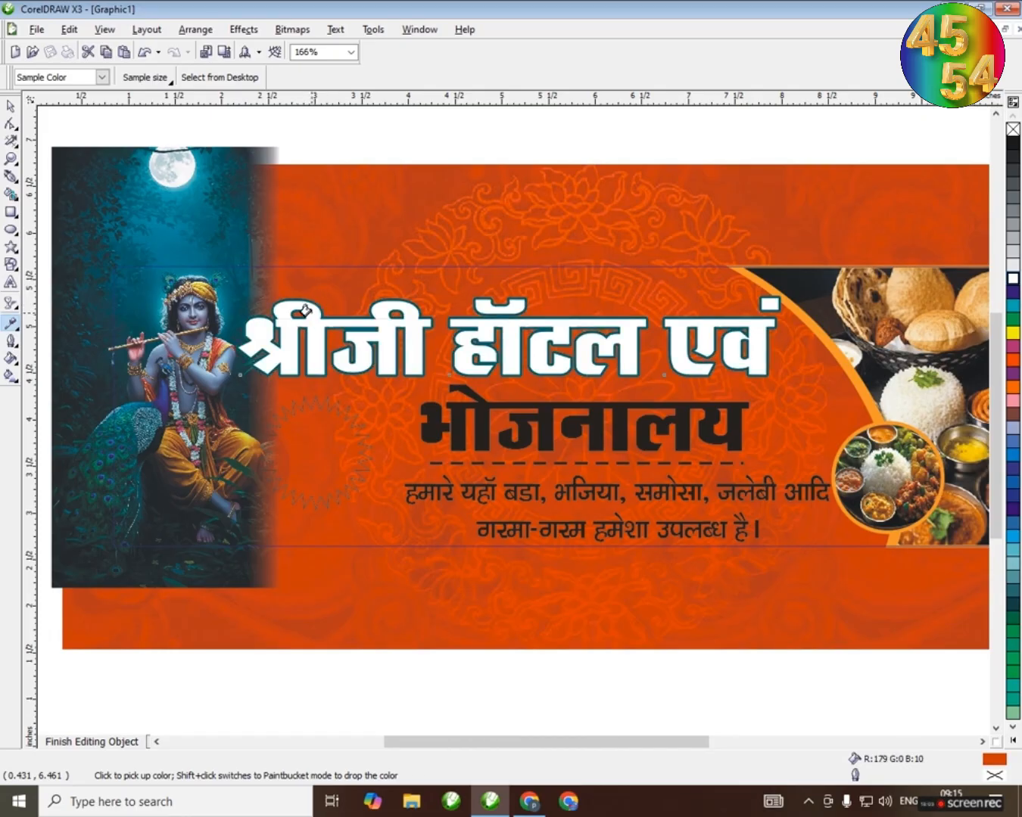
pyautogui.keyDown('shift'); pyautogui.click(307, 301); pyautogui.keyUp('shift')
pyautogui.press('space')
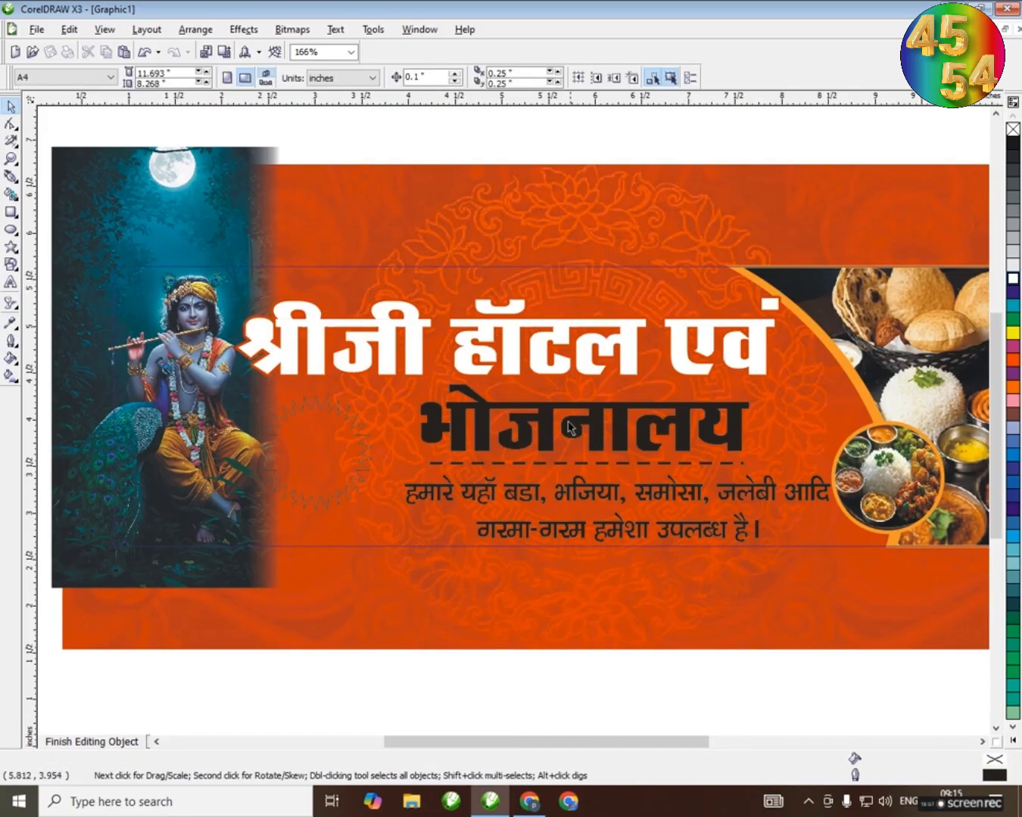
# Fill the second title line yellow and recolour the dashed line beneath it white
pyautogui.click(552, 422)
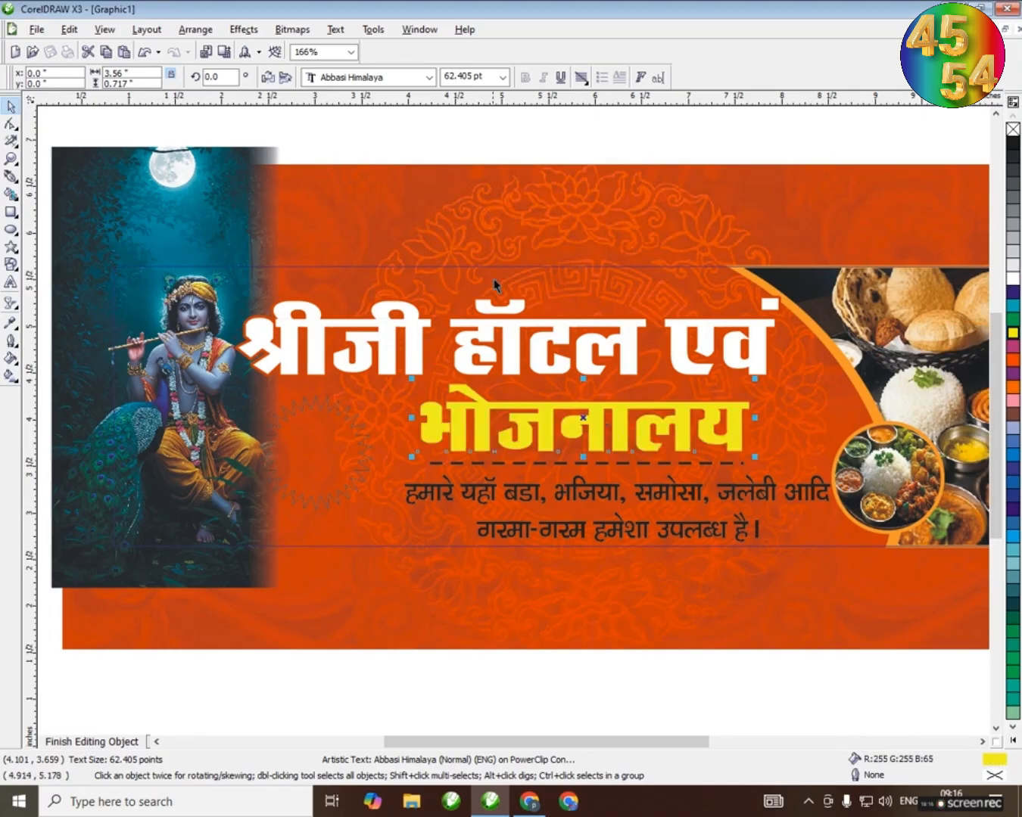
pyautogui.press('Escape')
pyautogui.click(561, 466)
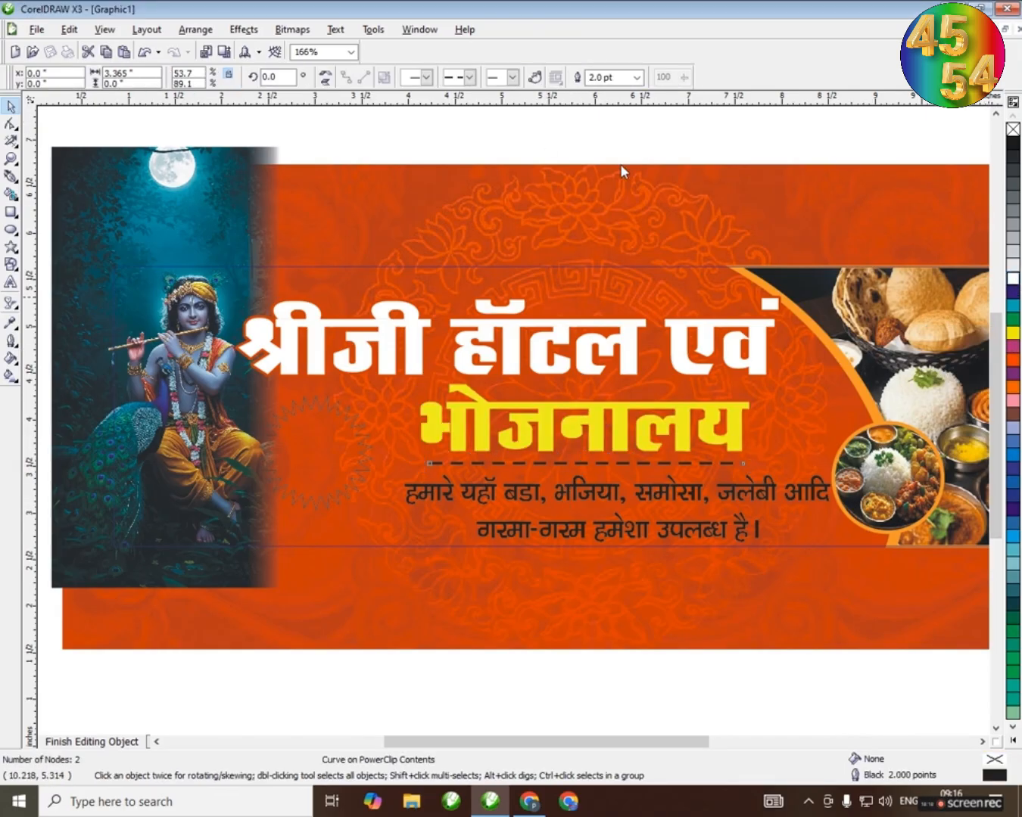
pyautogui.press('Escape')
# Fill the two-line tagline red and give it a 4.0 pt outline
pyautogui.click(573, 486)
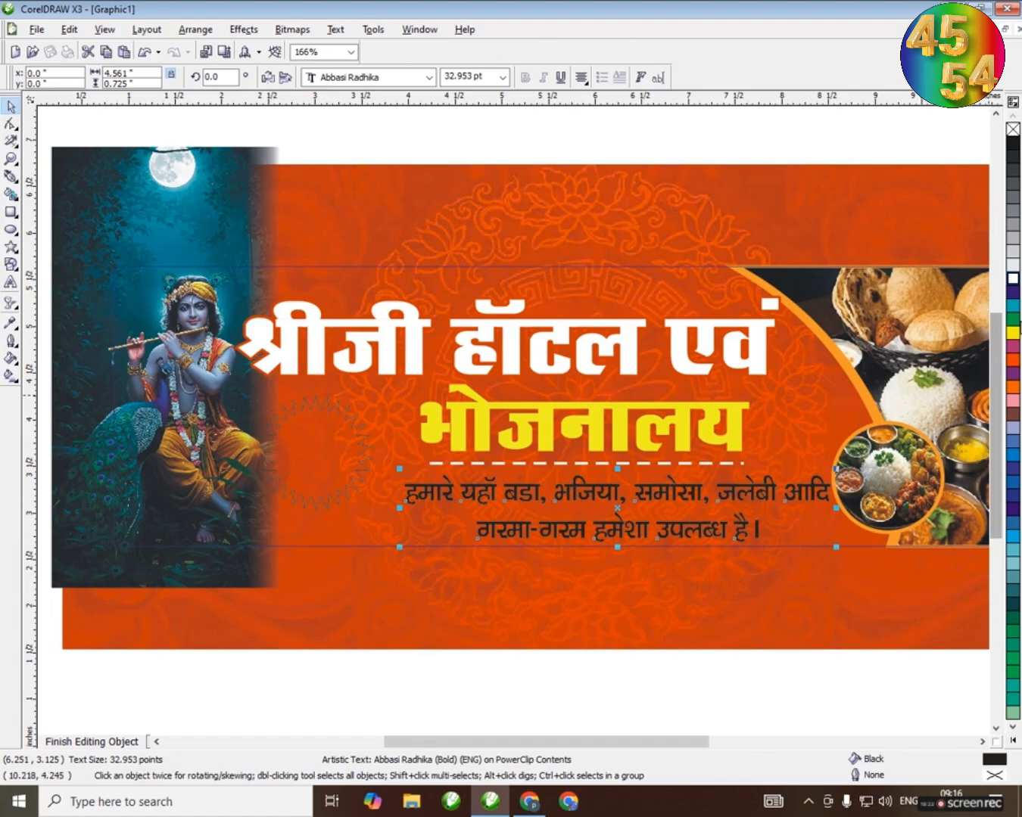
pyautogui.click(1014, 362)
pyautogui.press('F12')
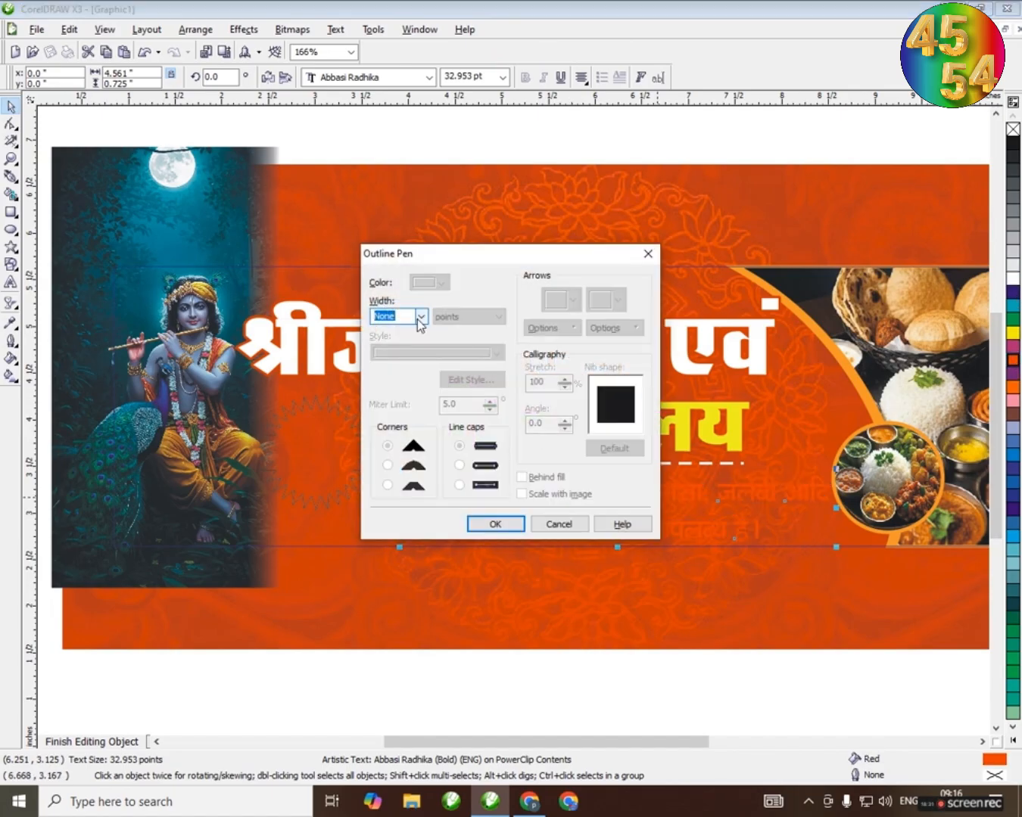
pyautogui.click(420, 315)
pyautogui.click(382, 393)
pyautogui.click(421, 315)
pyautogui.click(383, 383)
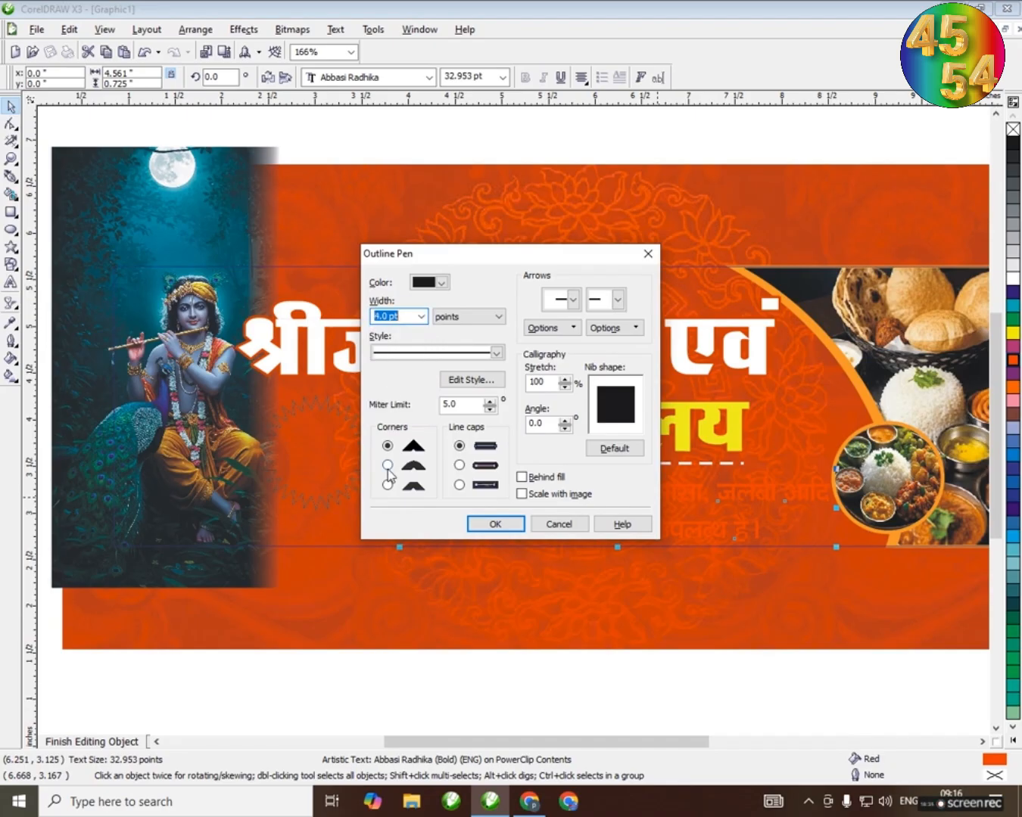
pyautogui.click(521, 493)
pyautogui.click(495, 524)
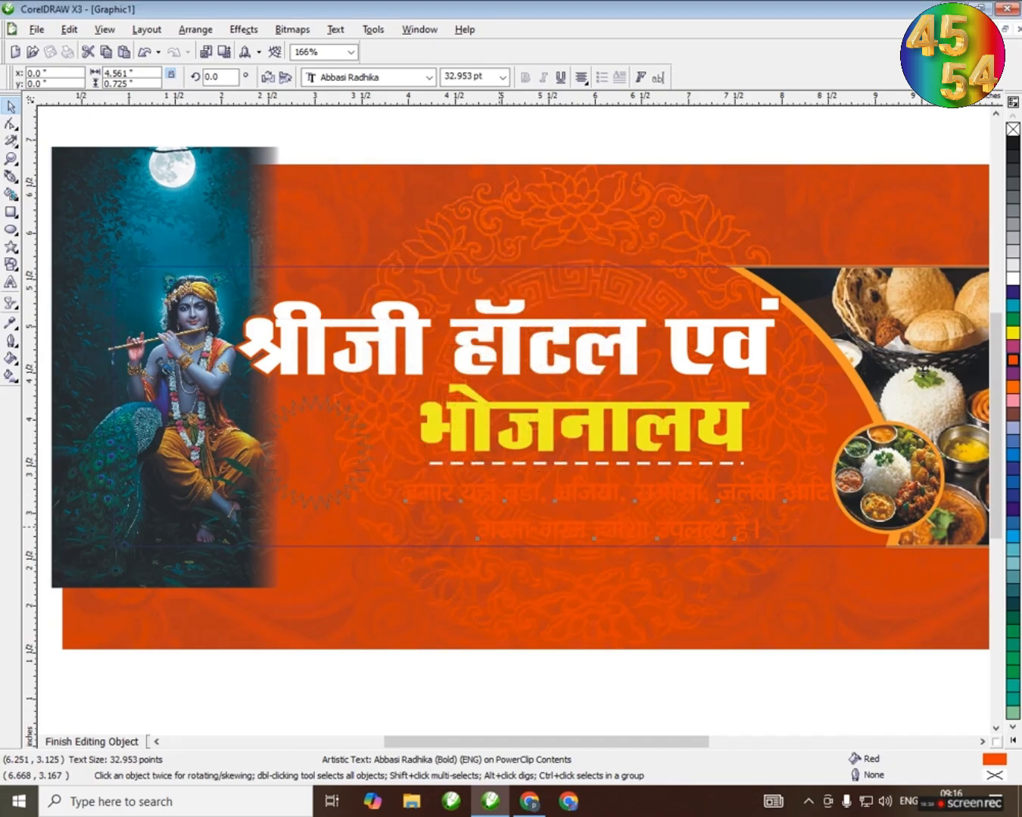
# Recolour the tagline's outline white, shift the text slightly left and change its fill to blue
pyautogui.rightClick(1013, 282)
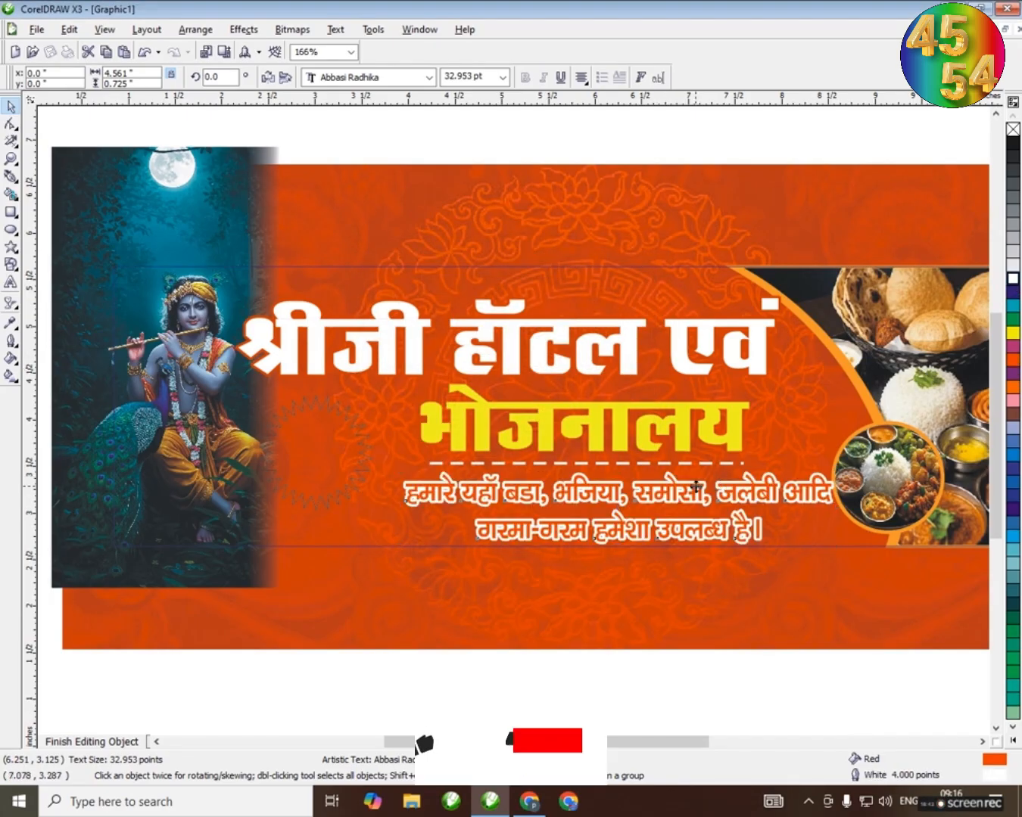
pyautogui.moveTo(694, 492)
pyautogui.mouseDown()
pyautogui.moveTo(720, 491)
pyautogui.moveTo(687, 490)
pyautogui.mouseUp()
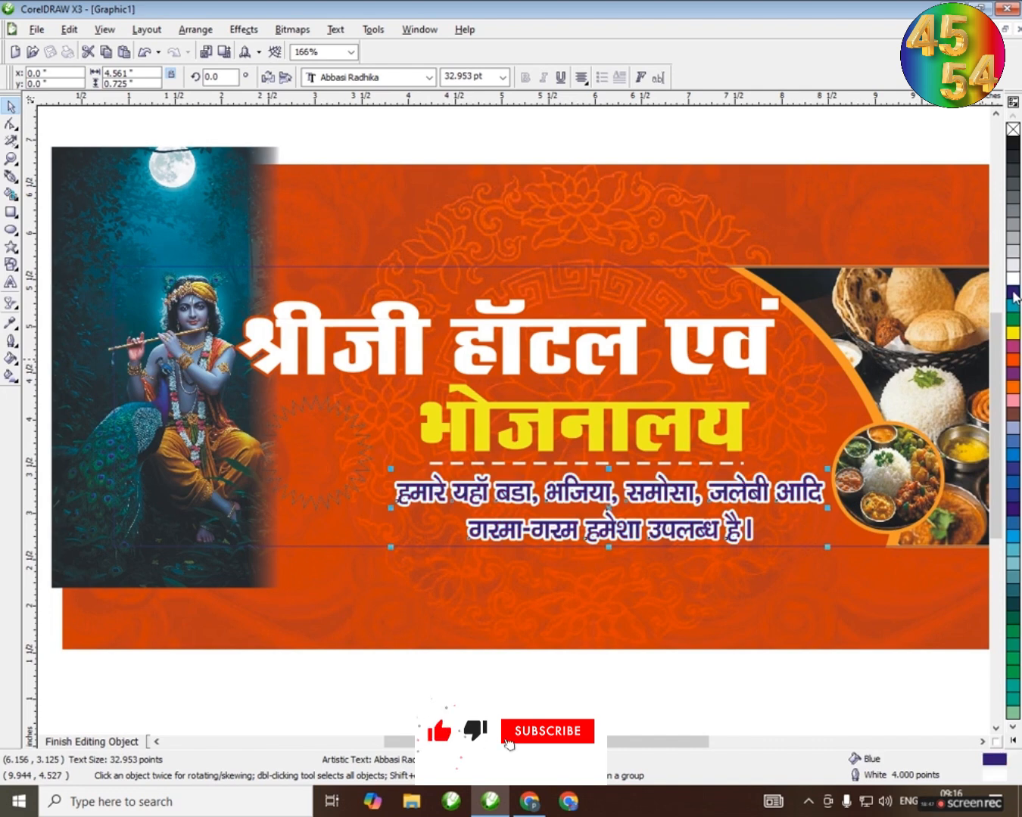
pyautogui.press('Escape')
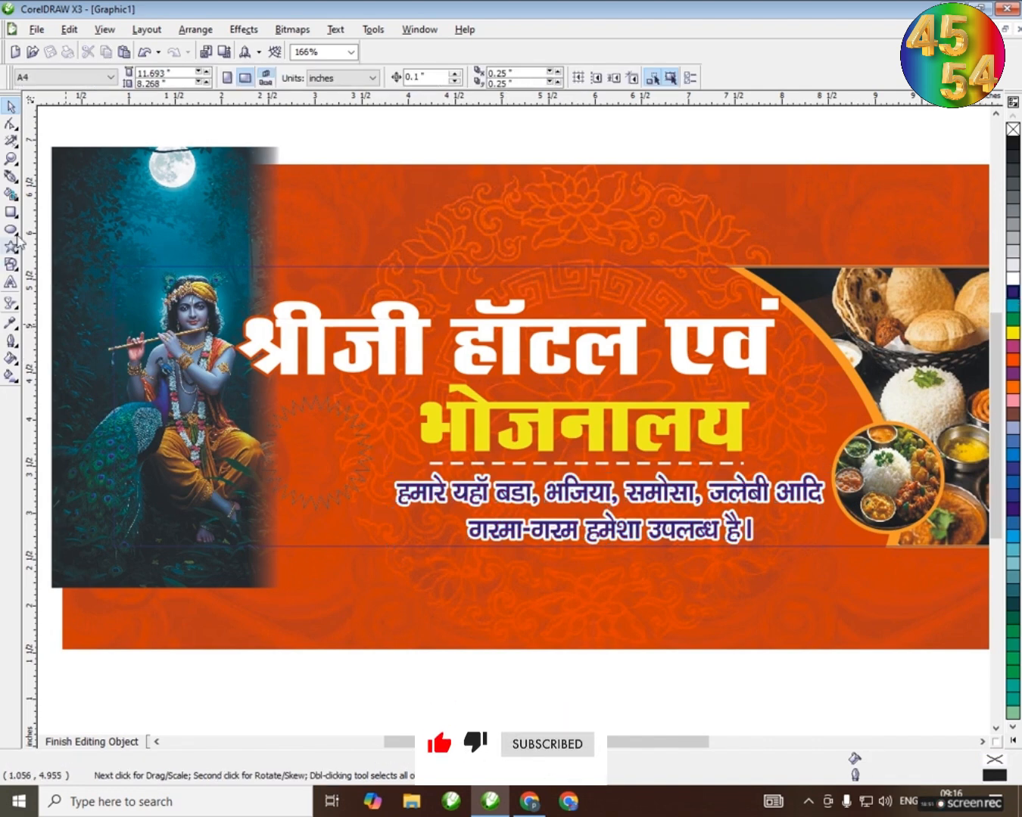
# Draw a black rectangle about 3.13 by 0.28 inches, convert it to a bitmap and place it near the banner's upper edge
pyautogui.press('F6')
pyautogui.moveTo(427, 124); pyautogui.dragTo(720, 151)
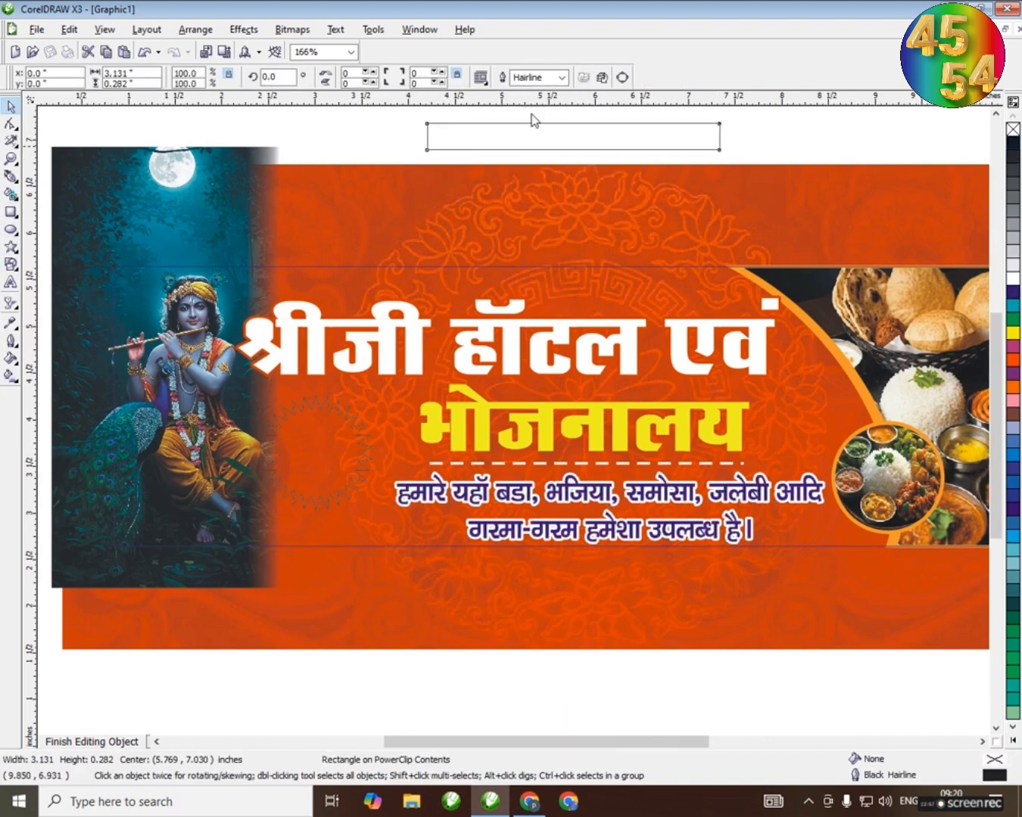
pyautogui.click(1013, 143)
pyautogui.click(293, 30)
pyautogui.click(313, 47)
pyautogui.click(474, 491)
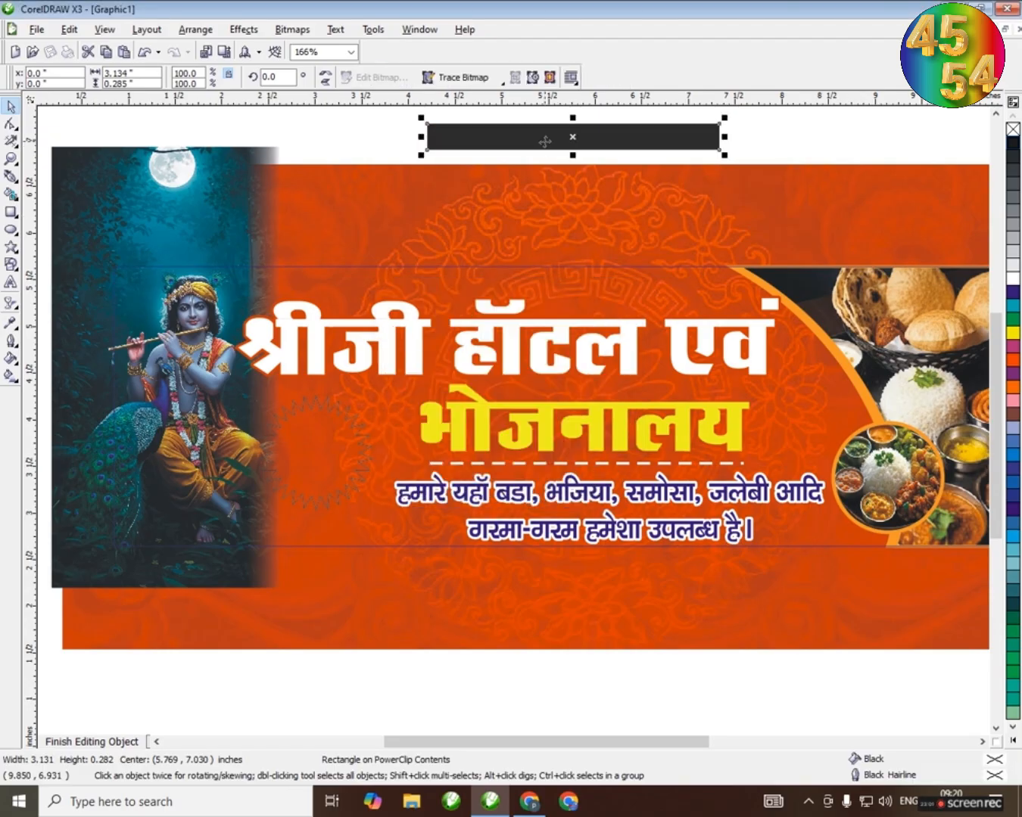
pyautogui.moveTo(610, 136); pyautogui.dragTo(618, 282)
pyautogui.moveTo(617, 280); pyautogui.dragTo(619, 208)
pyautogui.click(10, 303)
pyautogui.moveTo(856, 209); pyautogui.dragTo(853, 209)
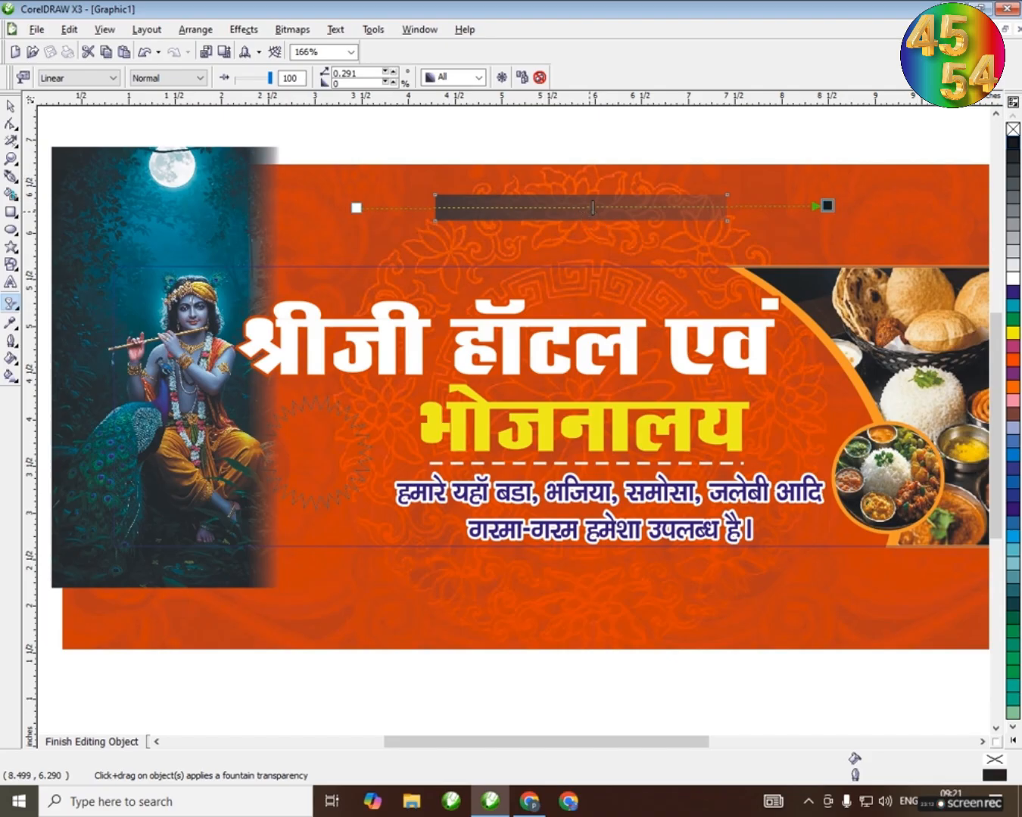
pyautogui.moveTo(408, 208); pyautogui.dragTo(404, 211)
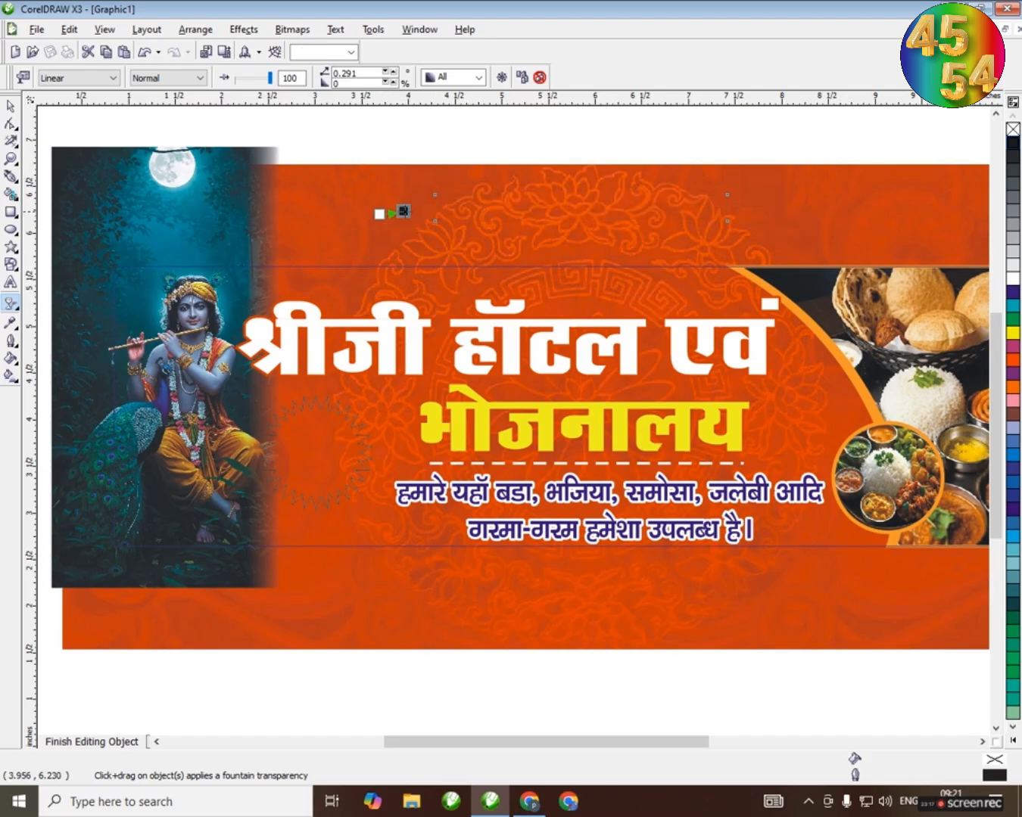
pyautogui.hotkey('ctrl', 'z')
pyautogui.click(542, 79)
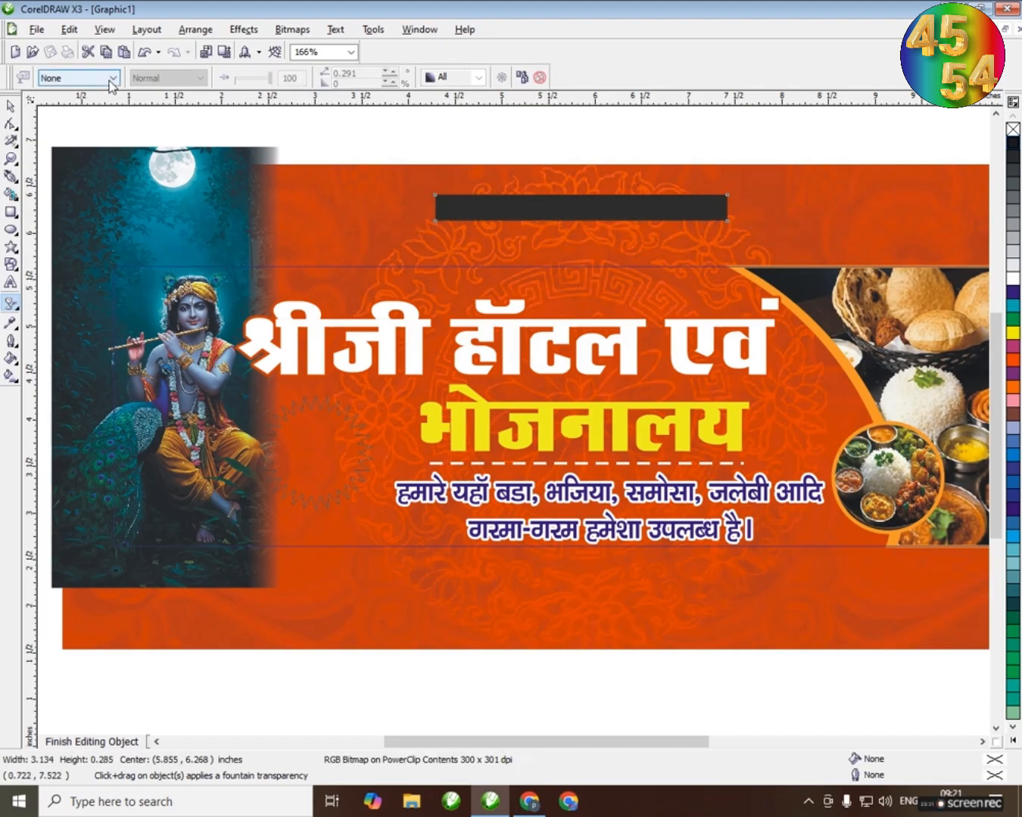
# Apply a uniform transparency to the black strip
pyautogui.click(80, 79)
pyautogui.click(83, 109)
pyautogui.press('space')
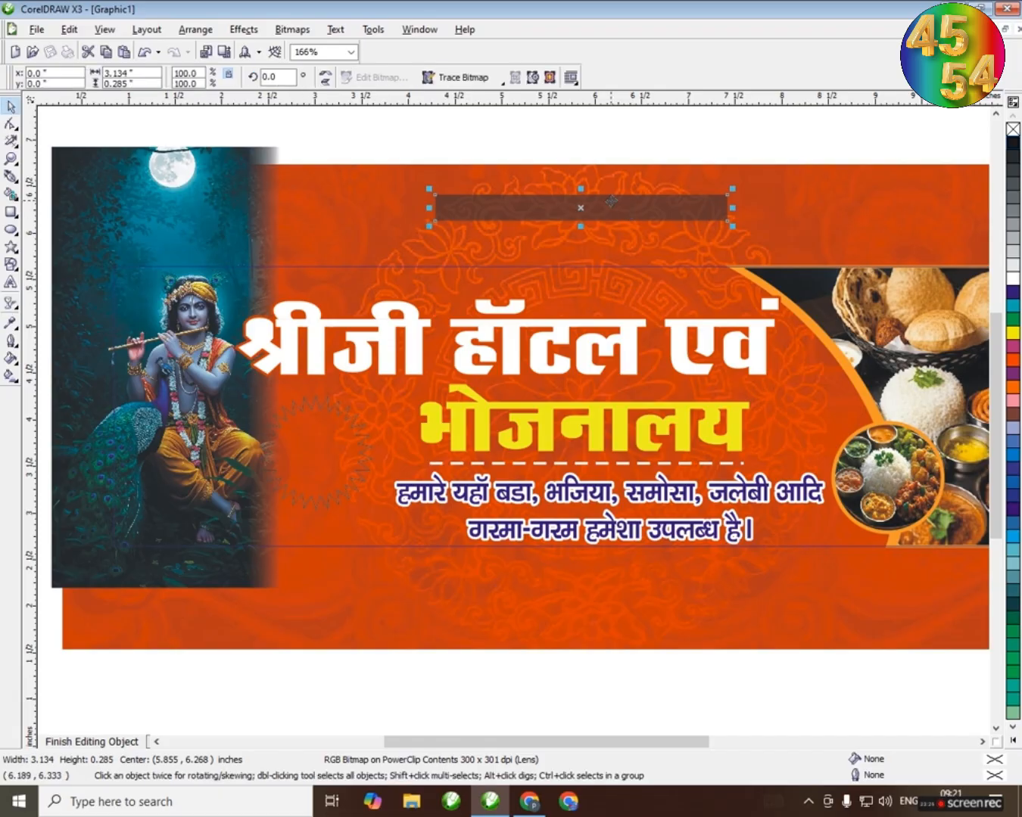
# Move the translucent strip just above the end of the first title line and narrow it to clear the curved photo panel
pyautogui.moveTo(605, 206); pyautogui.dragTo(710, 285)
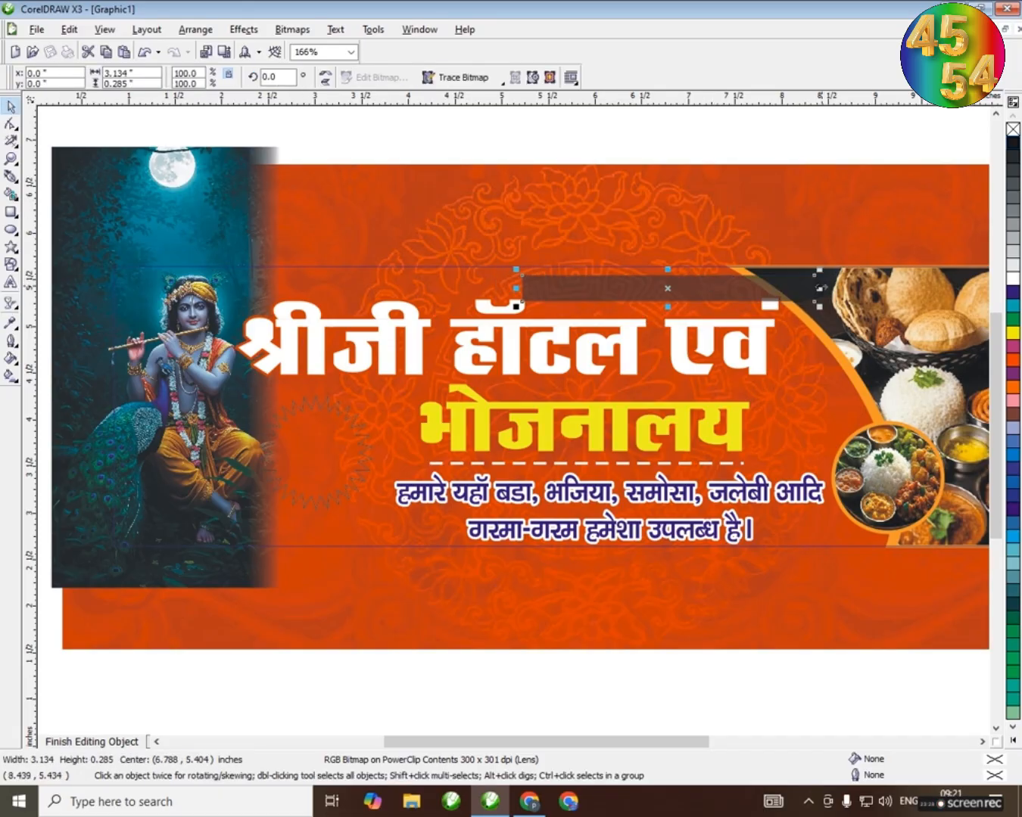
pyautogui.moveTo(815, 288); pyautogui.dragTo(694, 291)
pyautogui.click(653, 137)
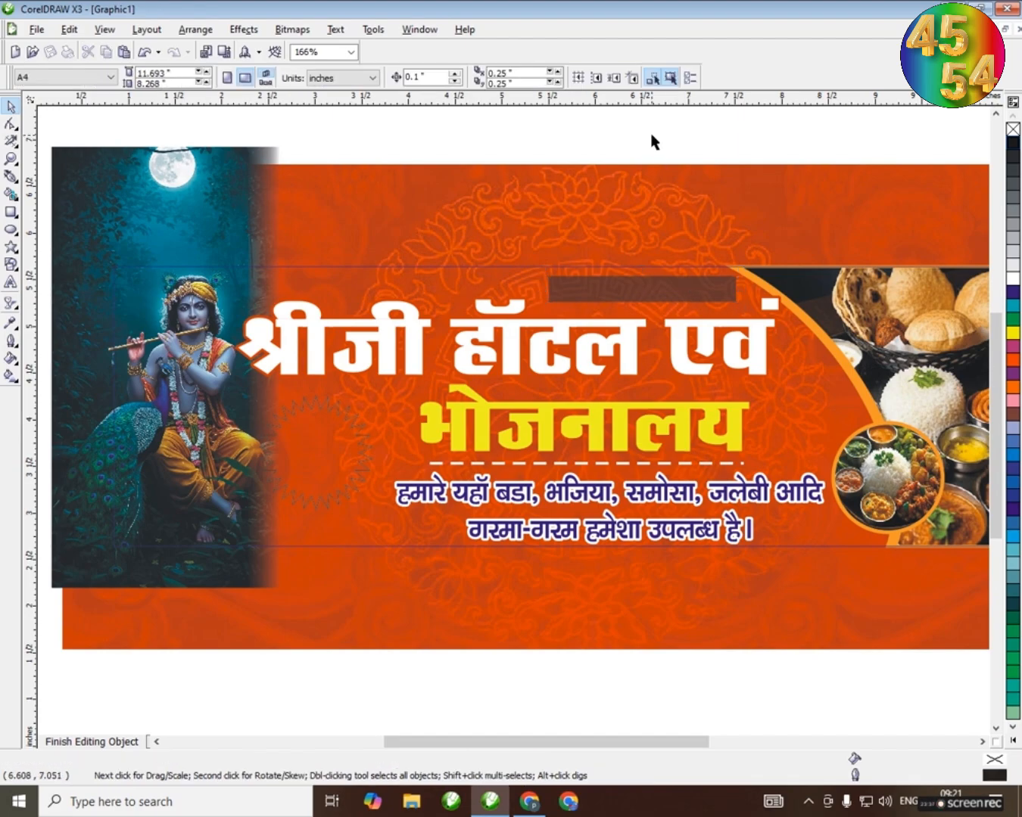
# Add the partly masked contact phone number as 24 pt Arial text above the banner
pyautogui.click(10, 283)
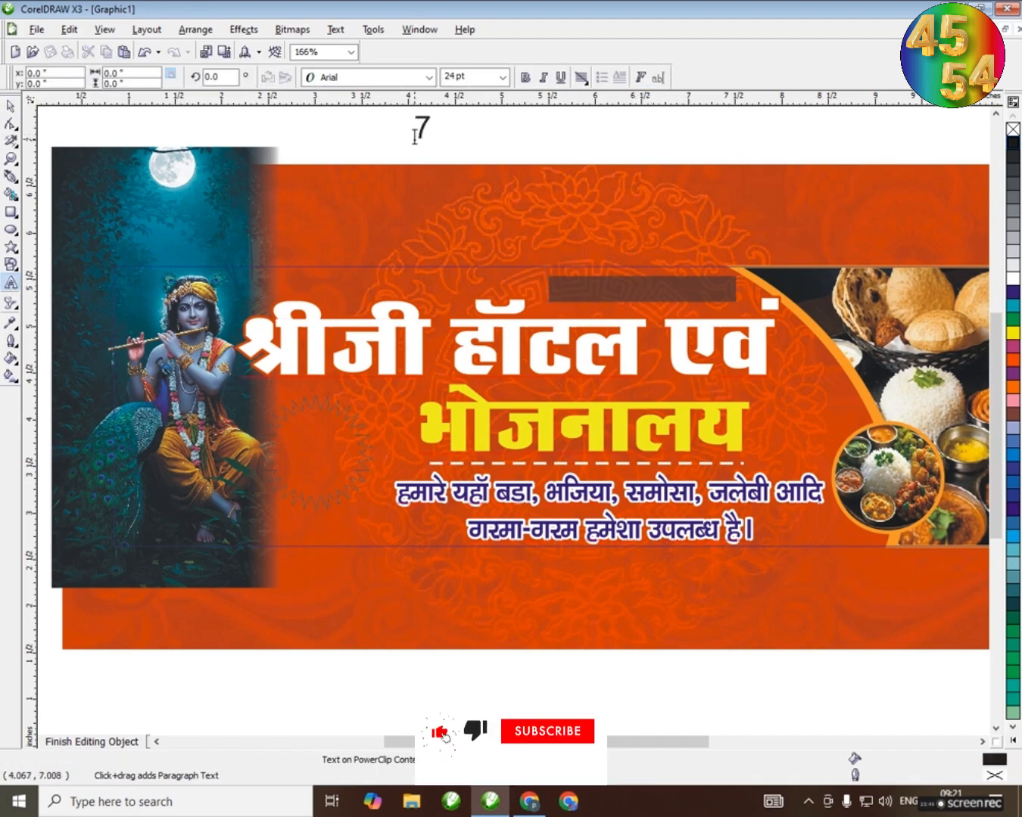
pyautogui.write('06XXXXX')
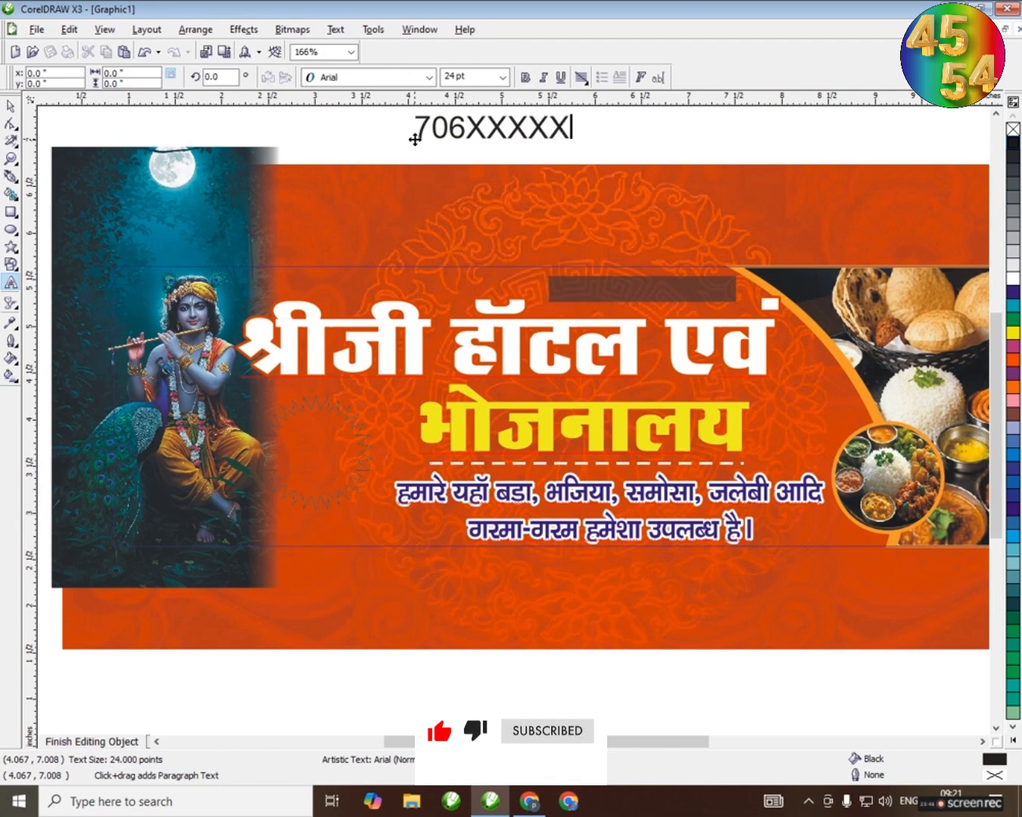
pyautogui.write('X')
pyautogui.hotkey('ctrl', 'space')
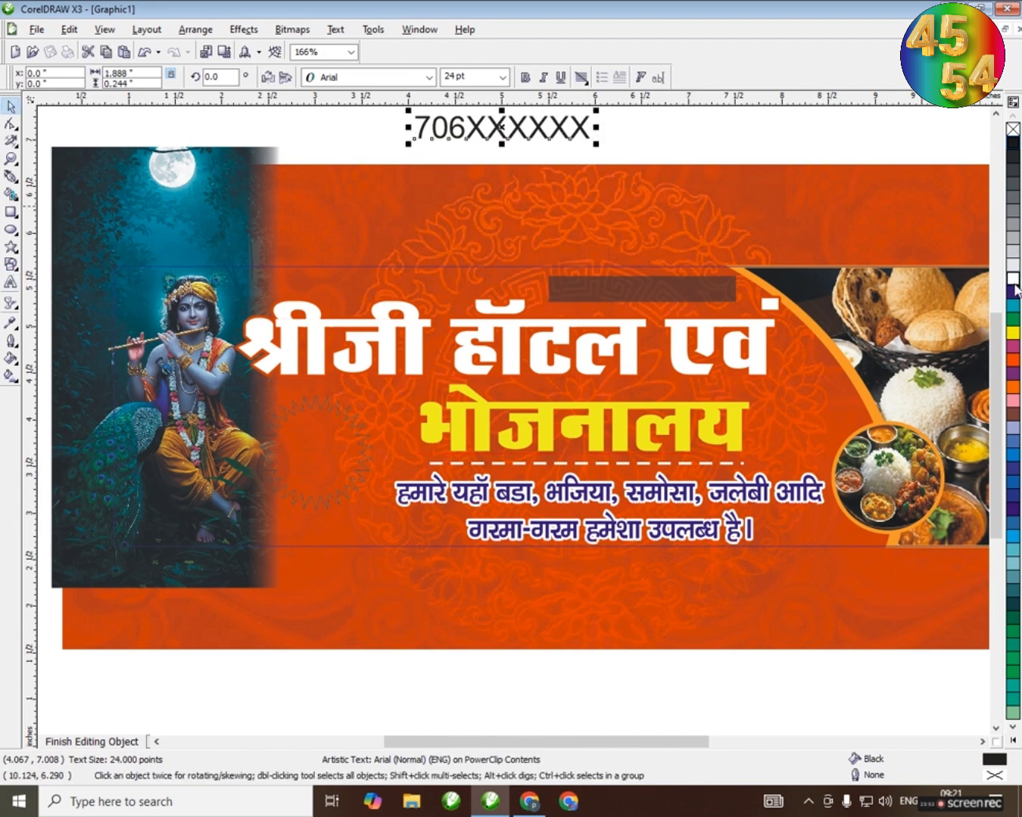
# Make the phone number bold and white, shrink it to about 20.3 pt and place it on the translucent strip
pyautogui.moveTo(606, 149); pyautogui.dragTo(577, 145)
pyautogui.moveTo(506, 133); pyautogui.dragTo(676, 294)
pyautogui.scroll(8, 665, 300)
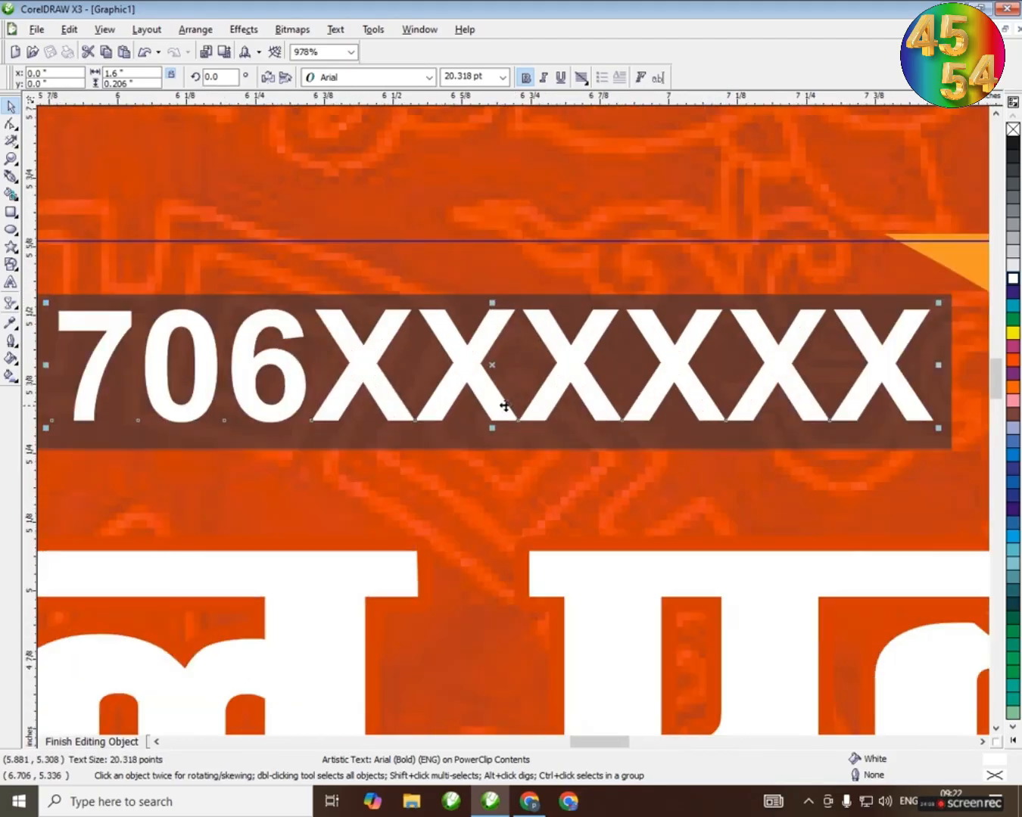
# Nudge the phone number down to centre it vertically in the strip and widen it slightly to the left
pyautogui.moveTo(502, 406); pyautogui.dragTo(500, 412)
pyautogui.scroll(-1, 493, 409)
pyautogui.scroll(-4, 513, 423)
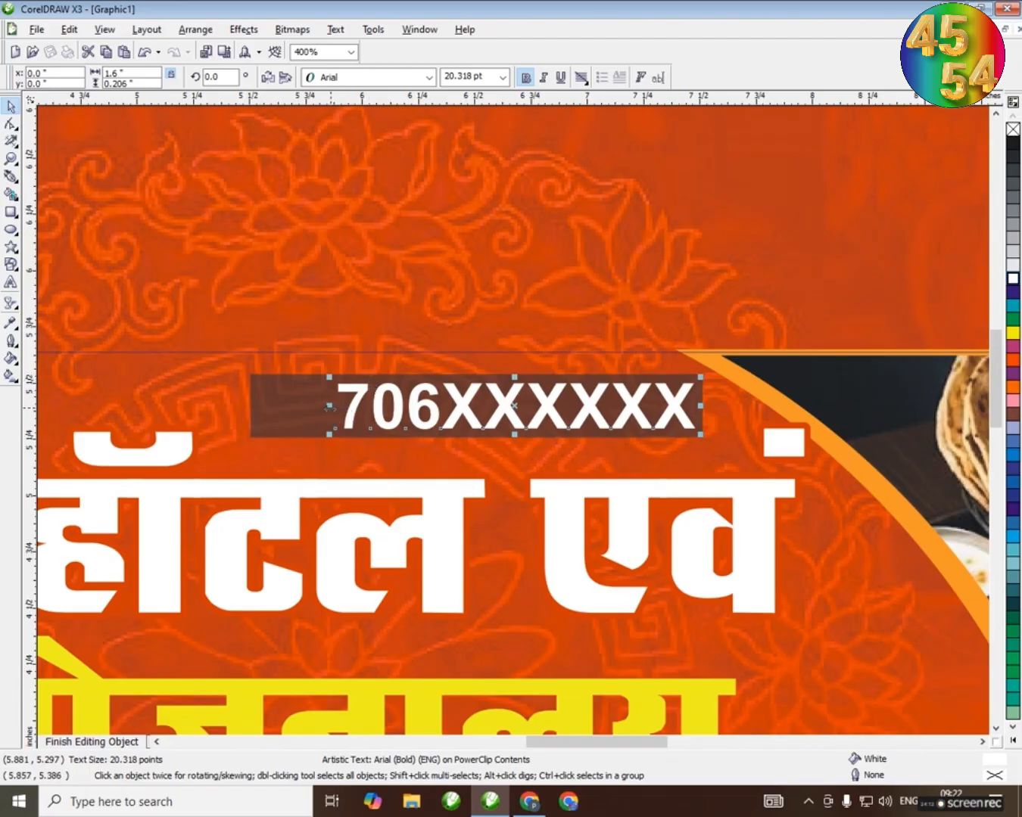
pyautogui.moveTo(330, 408); pyautogui.dragTo(324, 409)
pyautogui.scroll(-3, 437, 407)
pyautogui.press('Escape')
pyautogui.scroll(2, 505, 503)
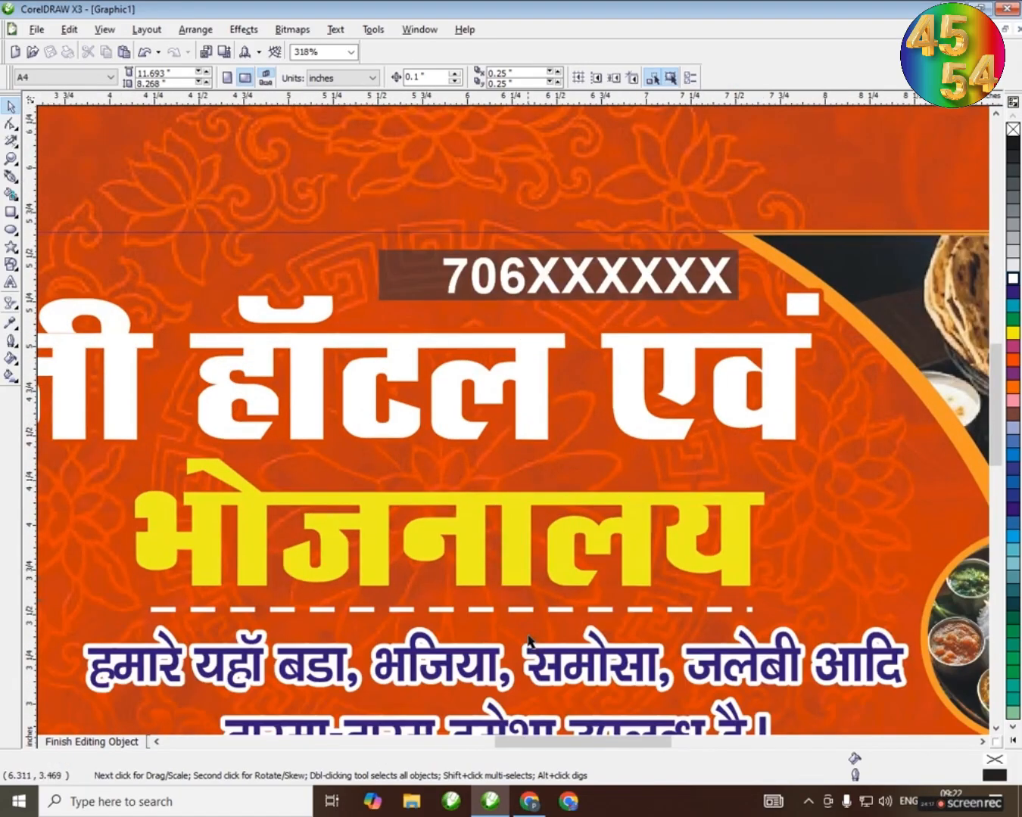
# Duplicate the first title line above the original, make the copy's outline white and convert it to a 300 dpi bitmap
pyautogui.moveTo(503, 524); pyautogui.dragTo(503, 361)
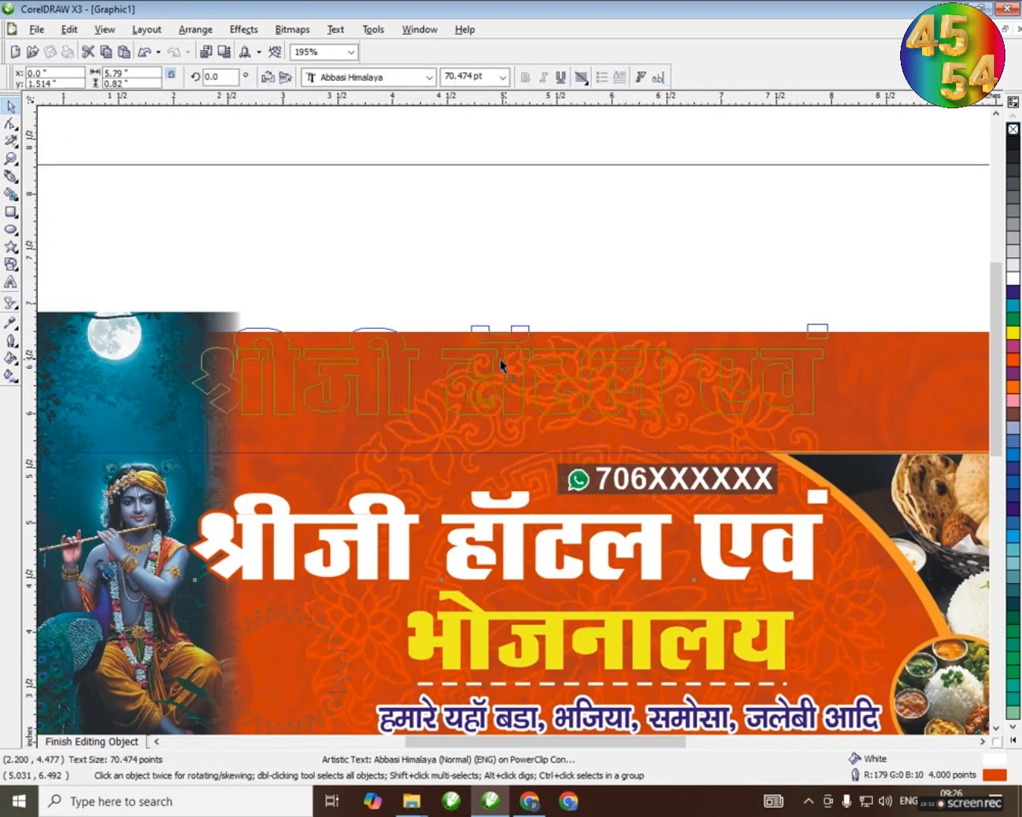
pyautogui.rightClick(502, 361)
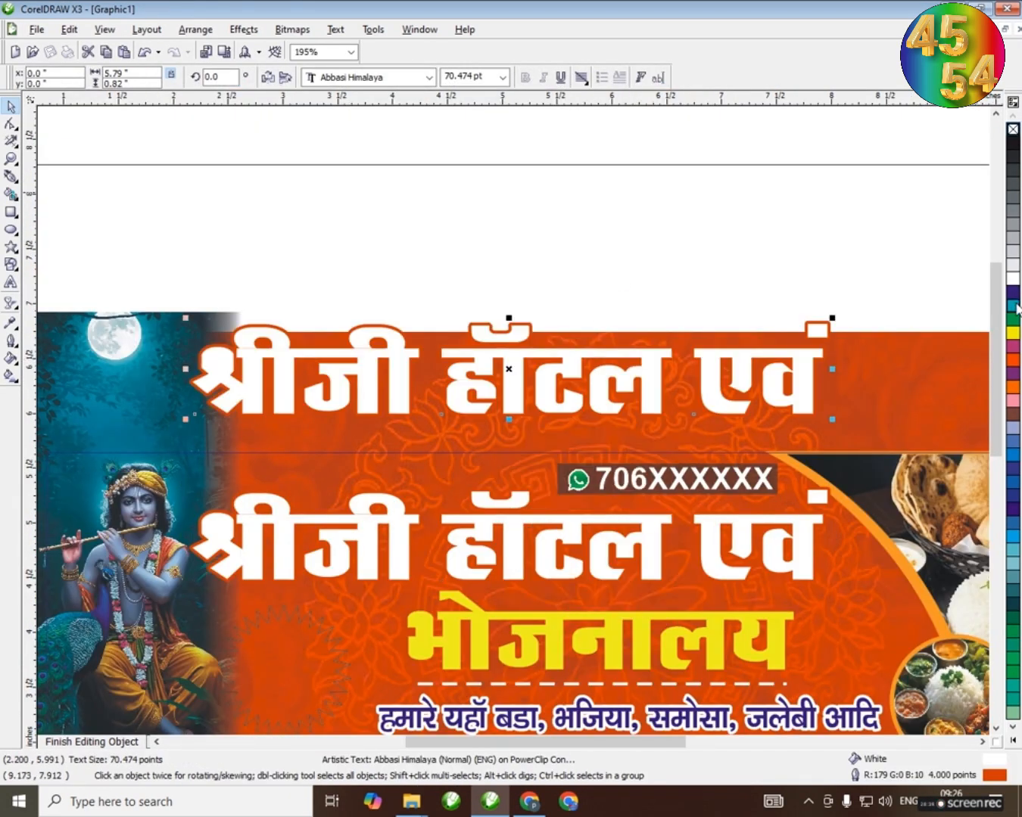
pyautogui.rightClick(1013, 279)
pyautogui.click(292, 29)
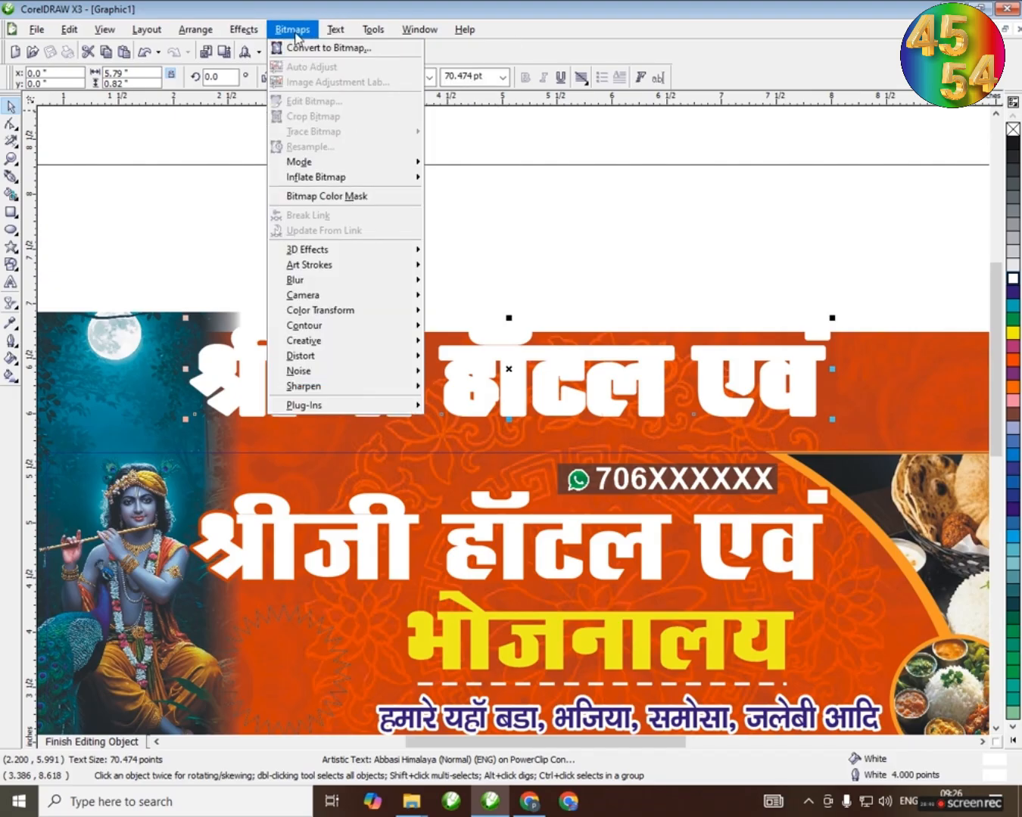
pyautogui.click(327, 47)
pyautogui.click(468, 490)
# Apply a Gaussian Blur with a radius of 8 pixels to the white title bitmap
pyautogui.click(292, 29)
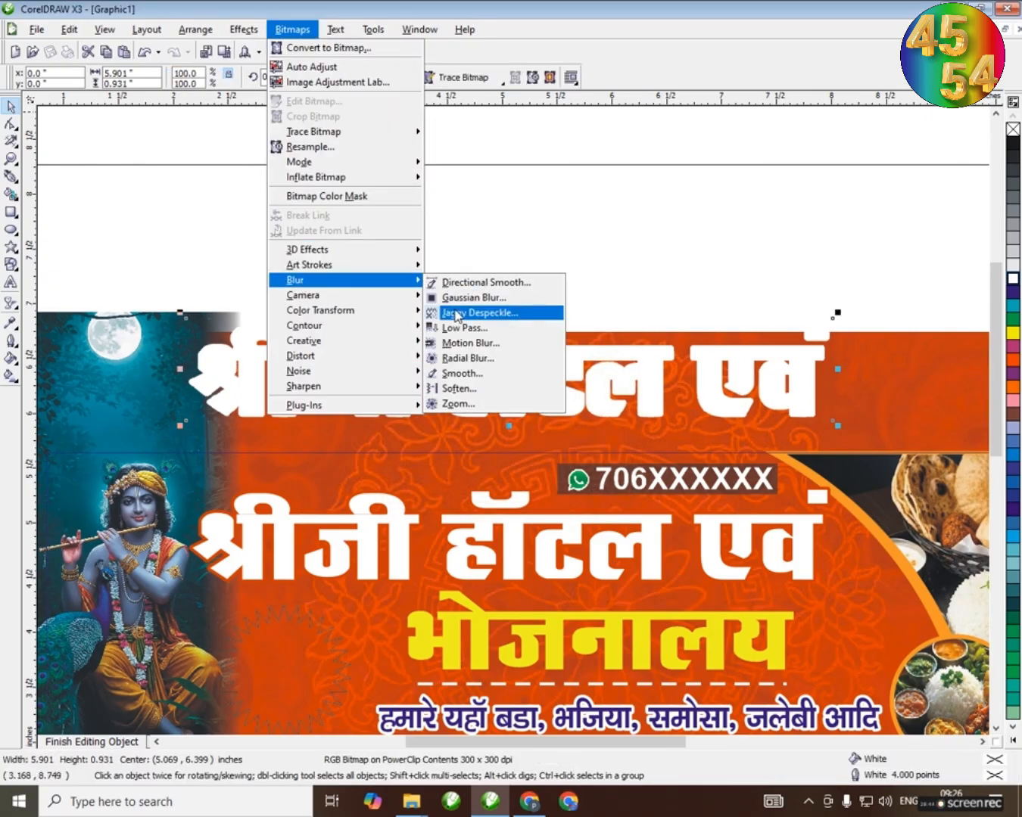
pyautogui.click(470, 296)
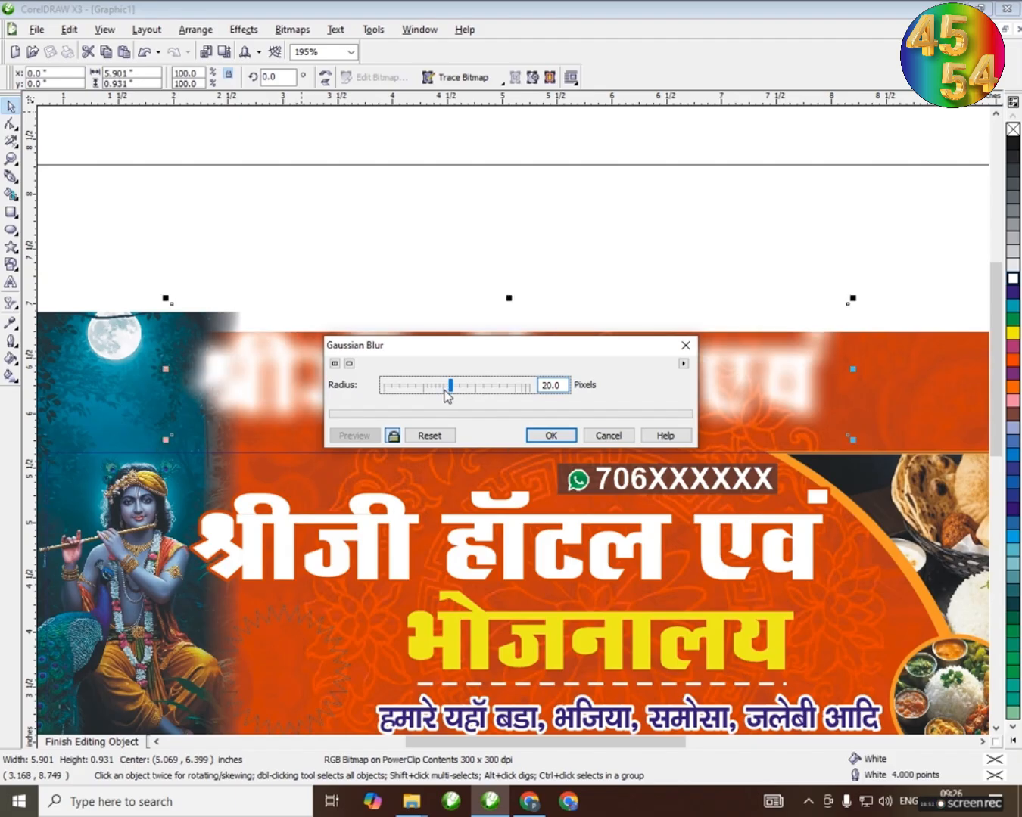
pyautogui.moveTo(443, 394); pyautogui.dragTo(438, 393)
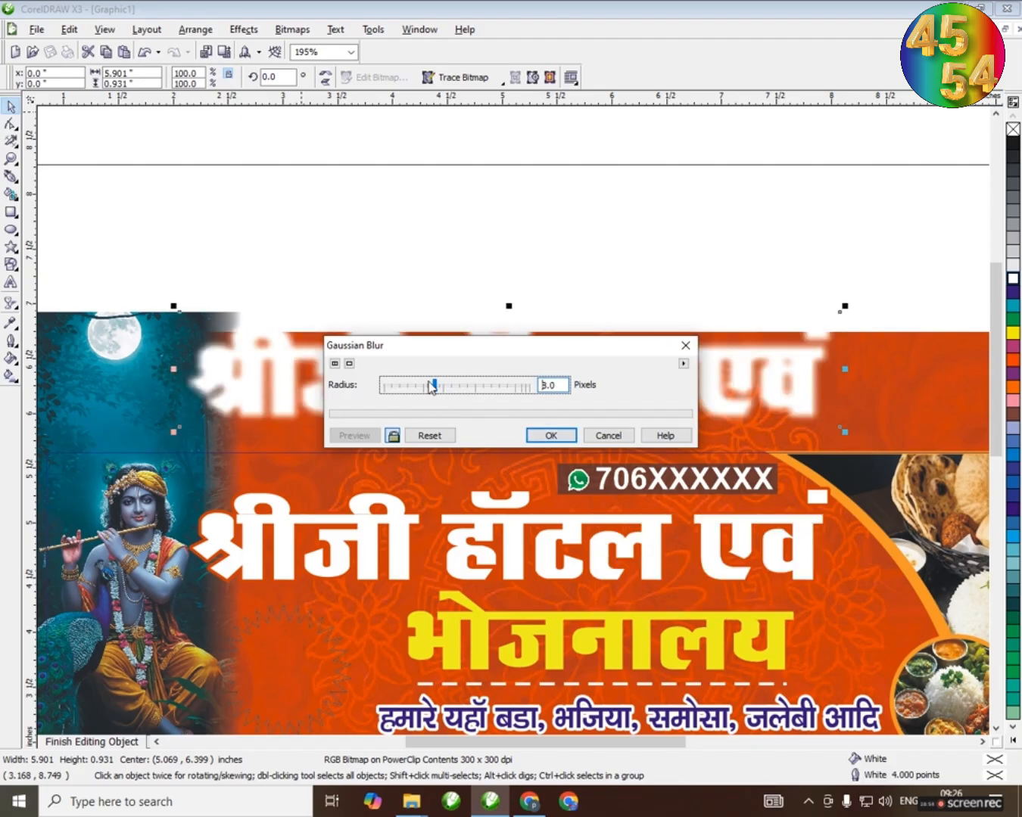
pyautogui.click(551, 437)
# Move the blurred white bitmap onto the first title line, send it behind the text and offset it slightly downward as a glow
pyautogui.moveTo(497, 360); pyautogui.dragTo(514, 504)
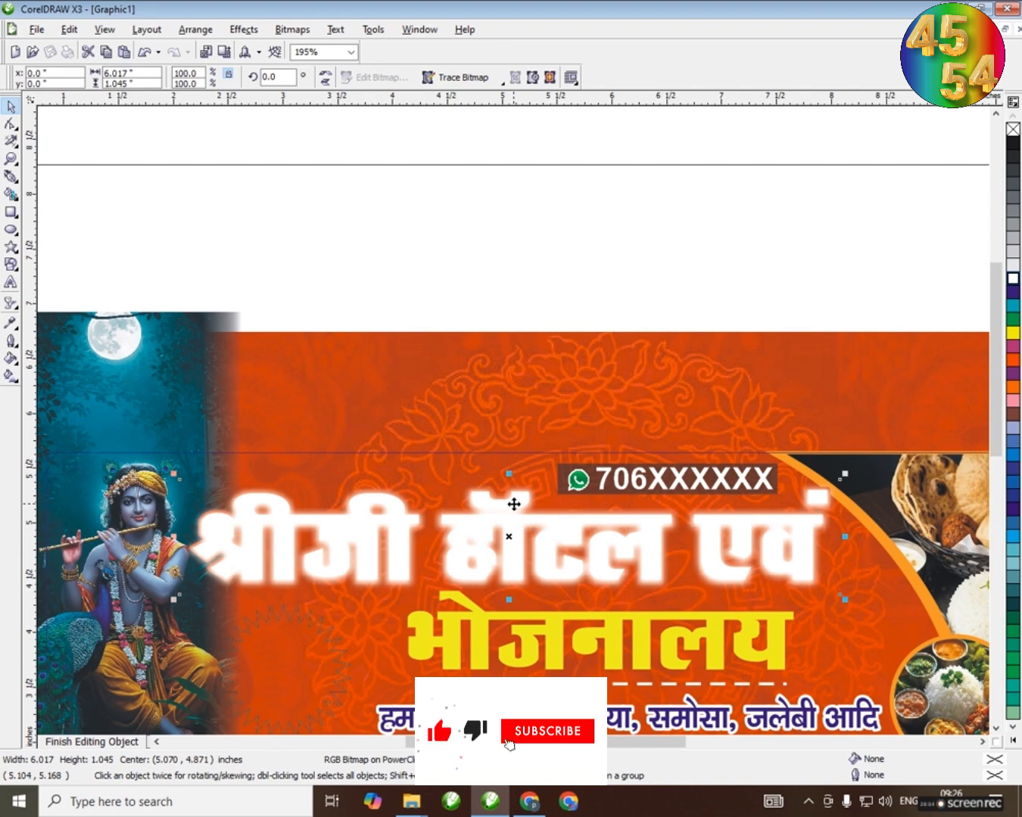
pyautogui.hotkey('ctrl', 'pagedown')
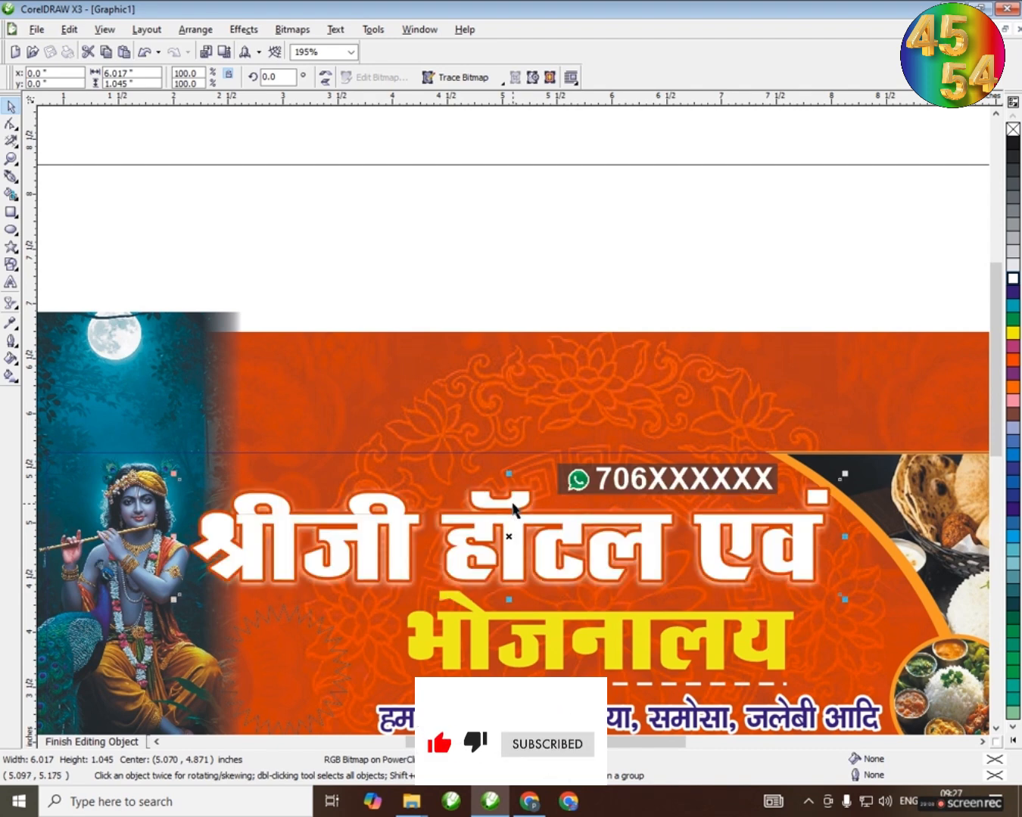
pyautogui.moveTo(509, 539); pyautogui.dragTo(512, 544)
pyautogui.scroll(5, 504, 563)
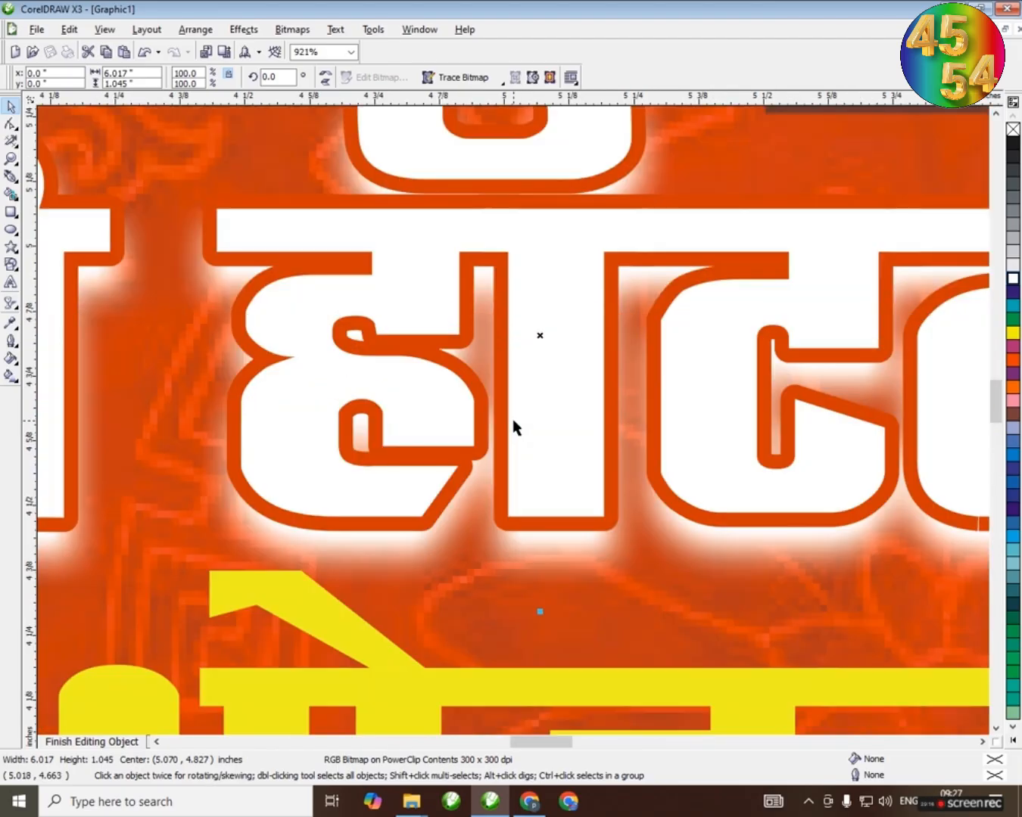
pyautogui.scroll(-3, 591, 431)
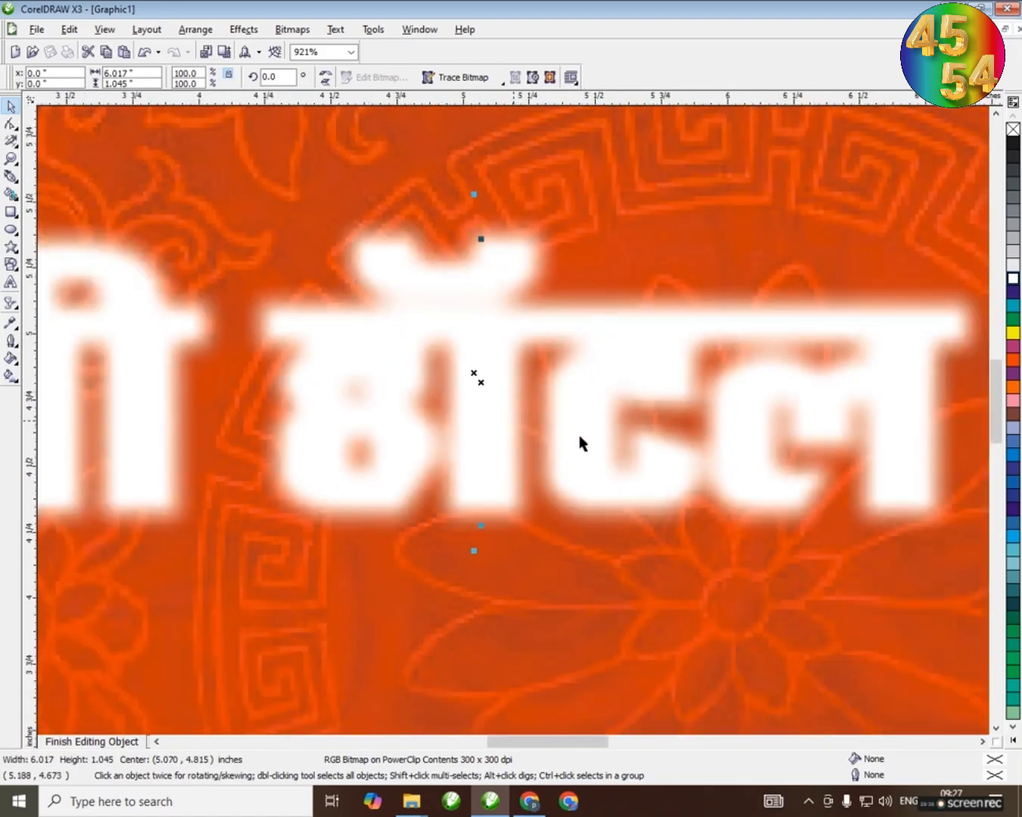
pyautogui.scroll(-3, 513, 427)
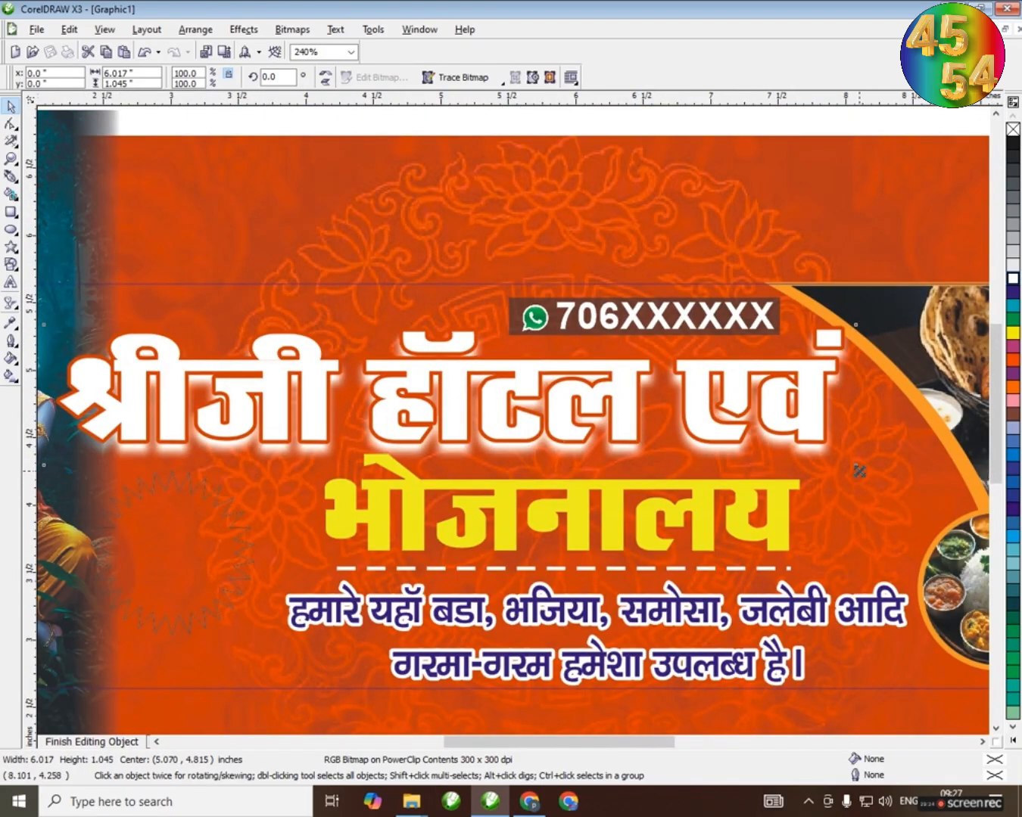
# Enlarge the blurred glow from its centre to about 6.12 by 1.06 inches and deselect everything
pyautogui.moveTo(859, 471); pyautogui.dragTo(867, 478)
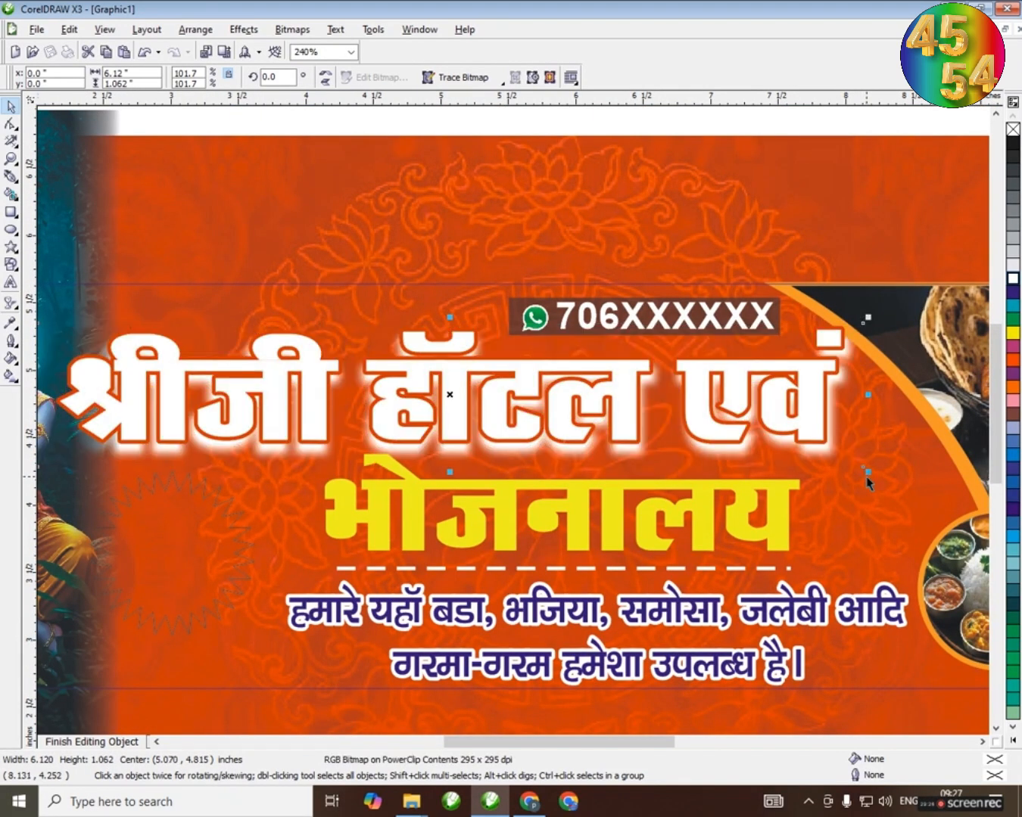
pyautogui.click(560, 117)
pyautogui.click(575, 520)
pyautogui.scroll(-2, 516, 422)
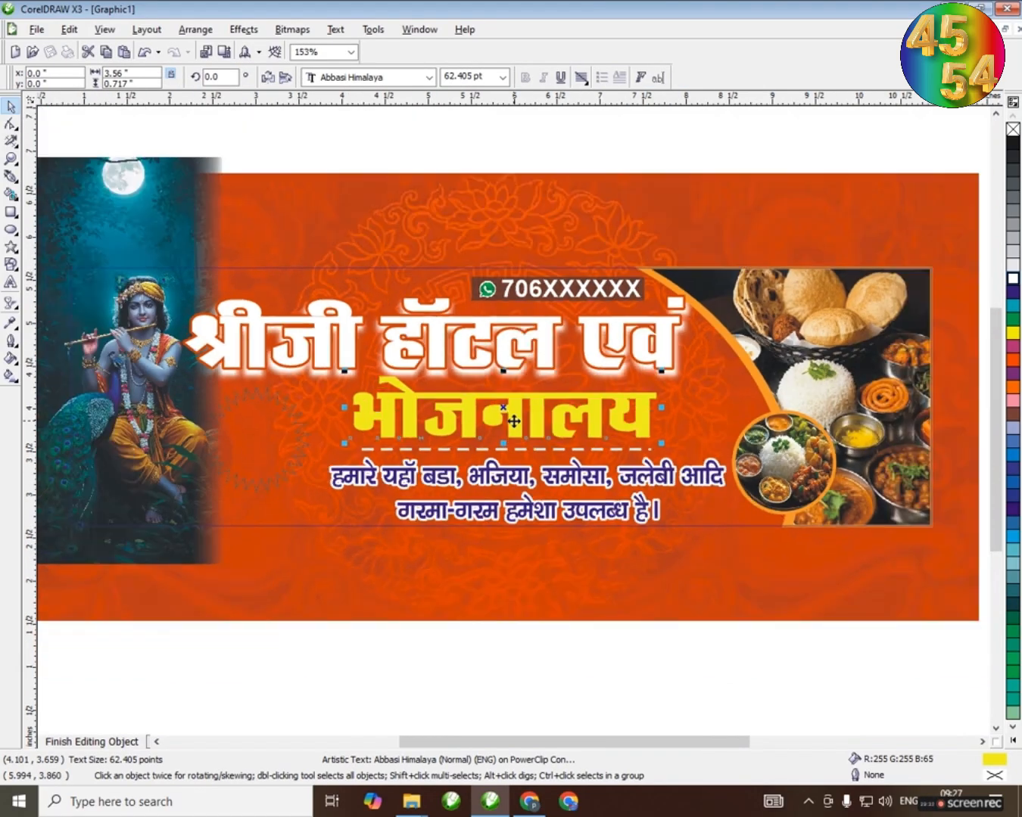
pyautogui.click(505, 138)
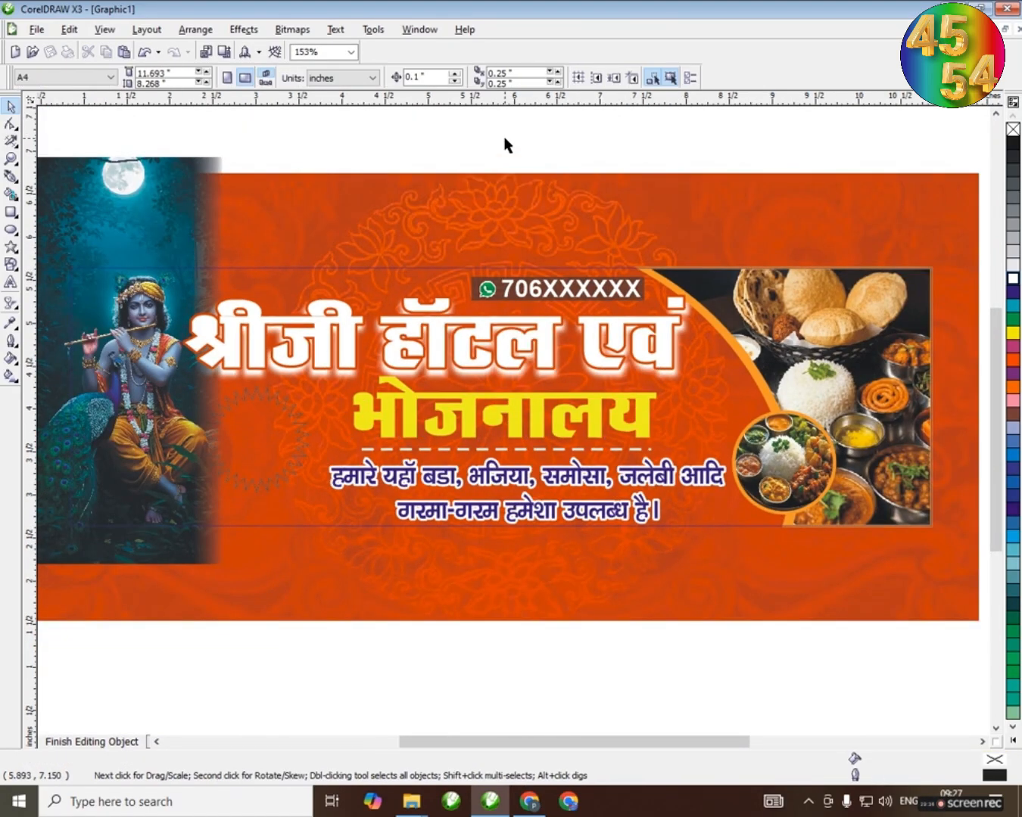
# Duplicate the tagline below the original and replace its text with "शुद्ध", "शाकाहारी" and "भोजन" on three lines
pyautogui.click(524, 478)
pyautogui.moveTo(524, 477); pyautogui.dragTo(449, 557)
pyautogui.press('F8')
pyautogui.hotkey('ctrl', 'a')
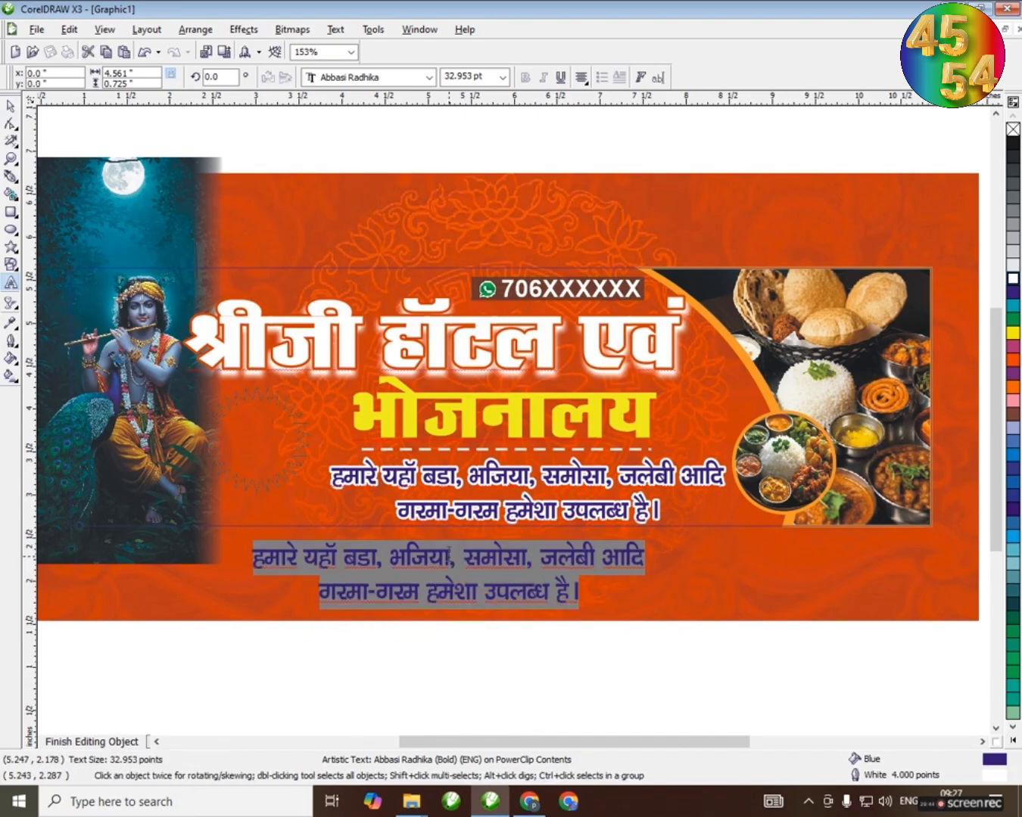
pyautogui.write('शुद्ध द्')
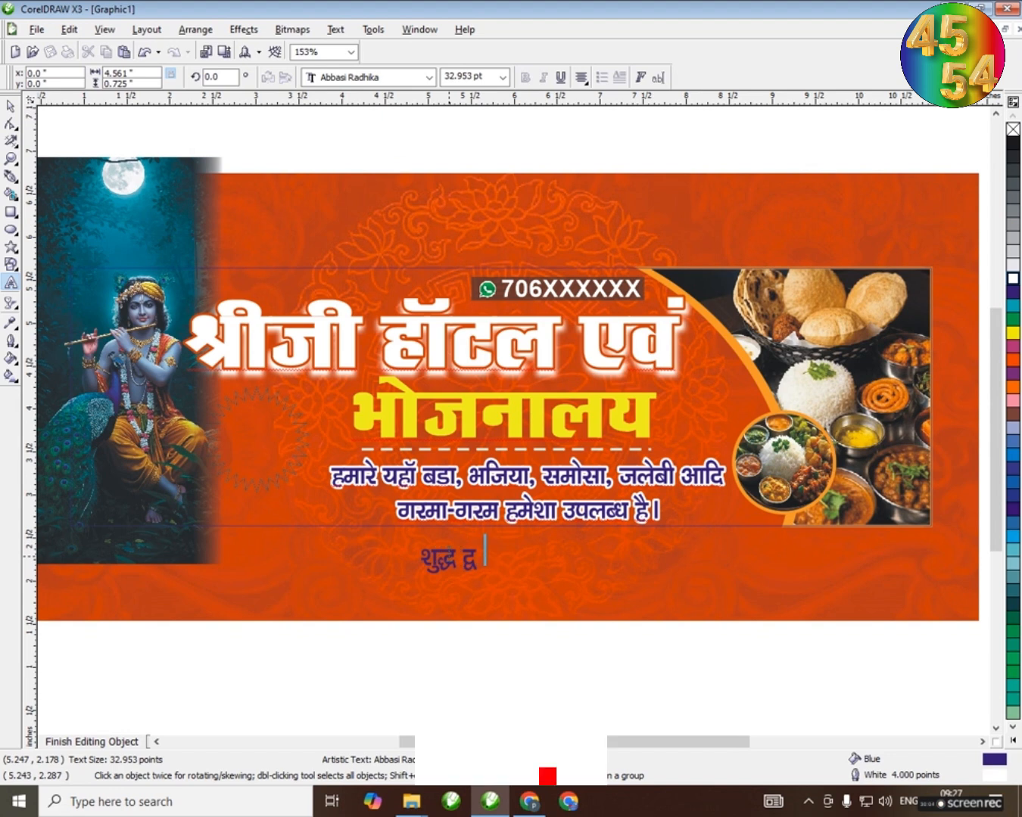
pyautogui.press('BackSpace')
pyautogui.press('BackSpace')
pyautogui.write('शका')
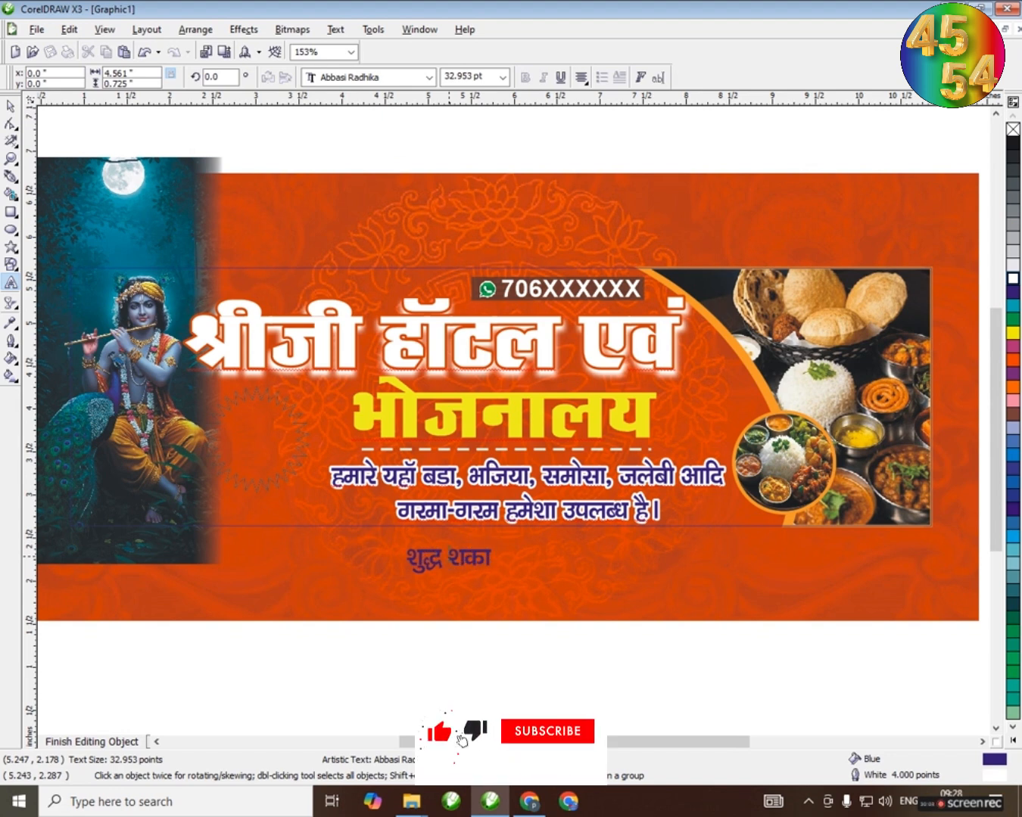
pyautogui.write('काहारी भ')
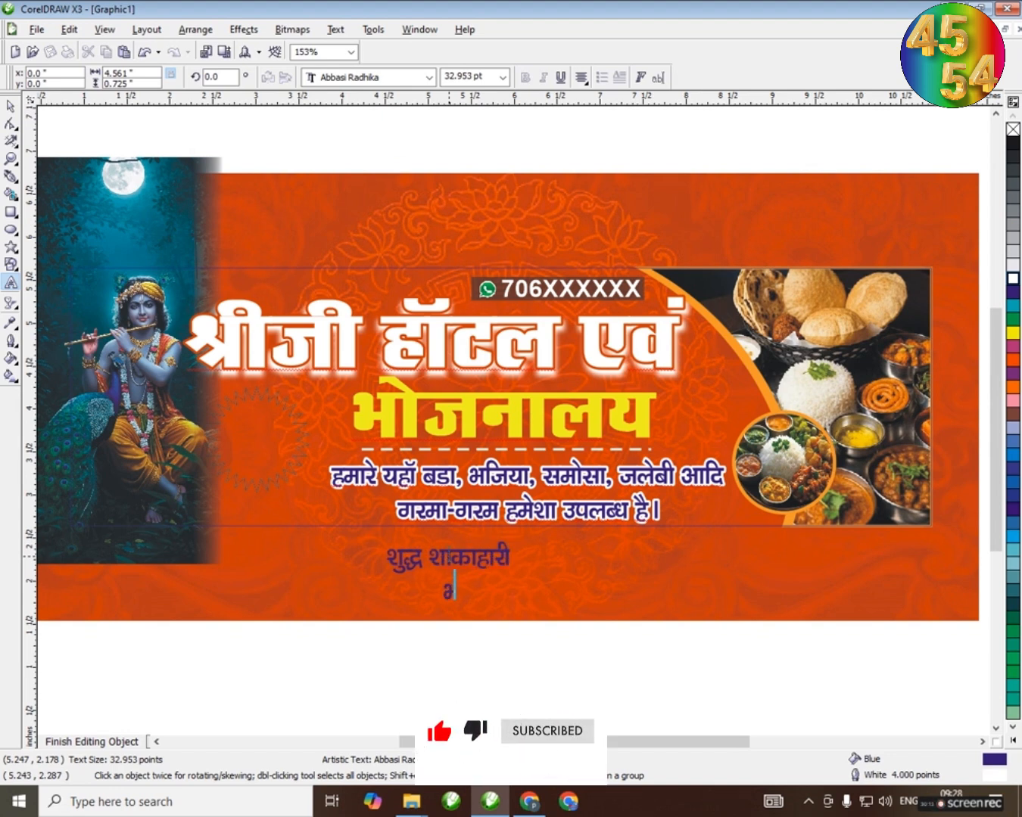
pyautogui.write('ोजन')
pyautogui.hotkey('ctrl', 'a')
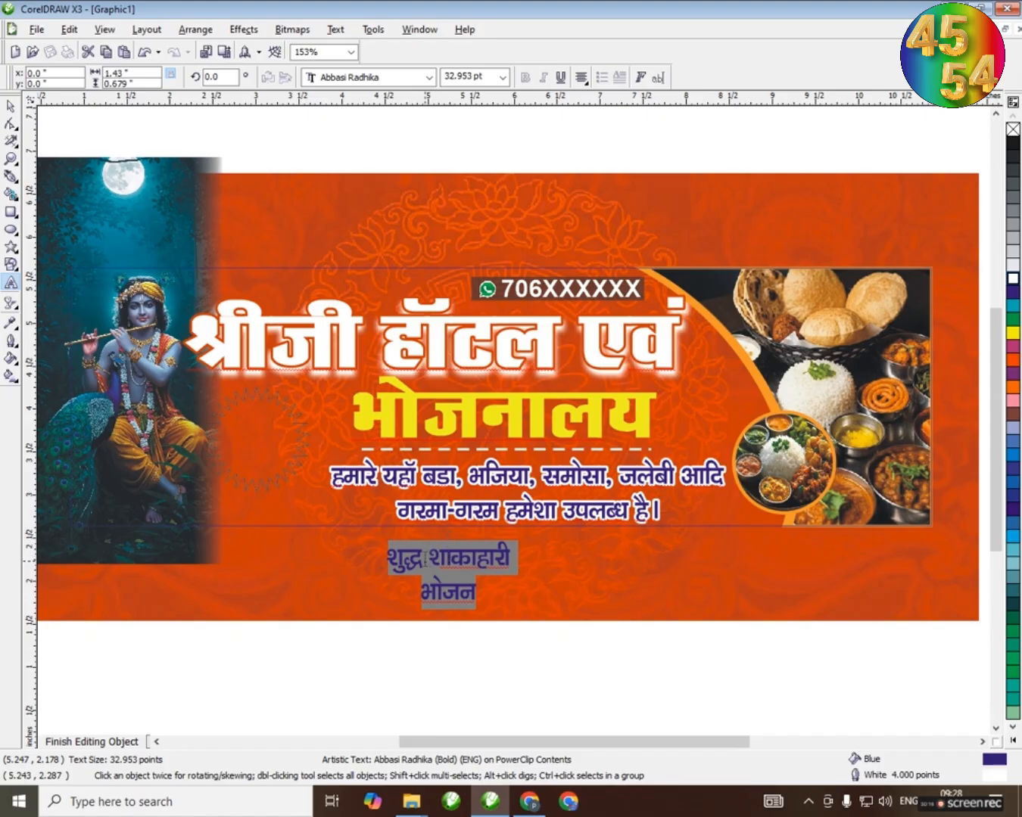
pyautogui.press('Escape')
pyautogui.press('Return')
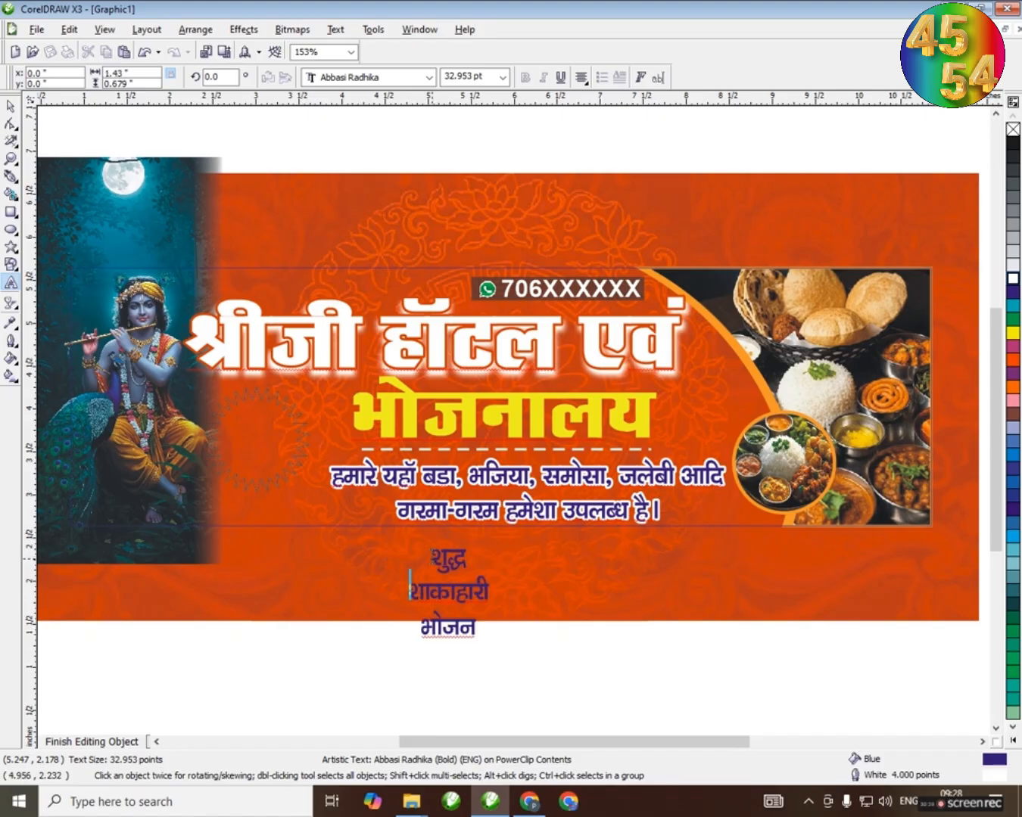
pyautogui.hotkey('ctrl', 'space')
# Give the 30-point star a yellow fill and yellow outline and place it below the first title line beside Krishna
pyautogui.moveTo(273, 447); pyautogui.dragTo(280, 459)
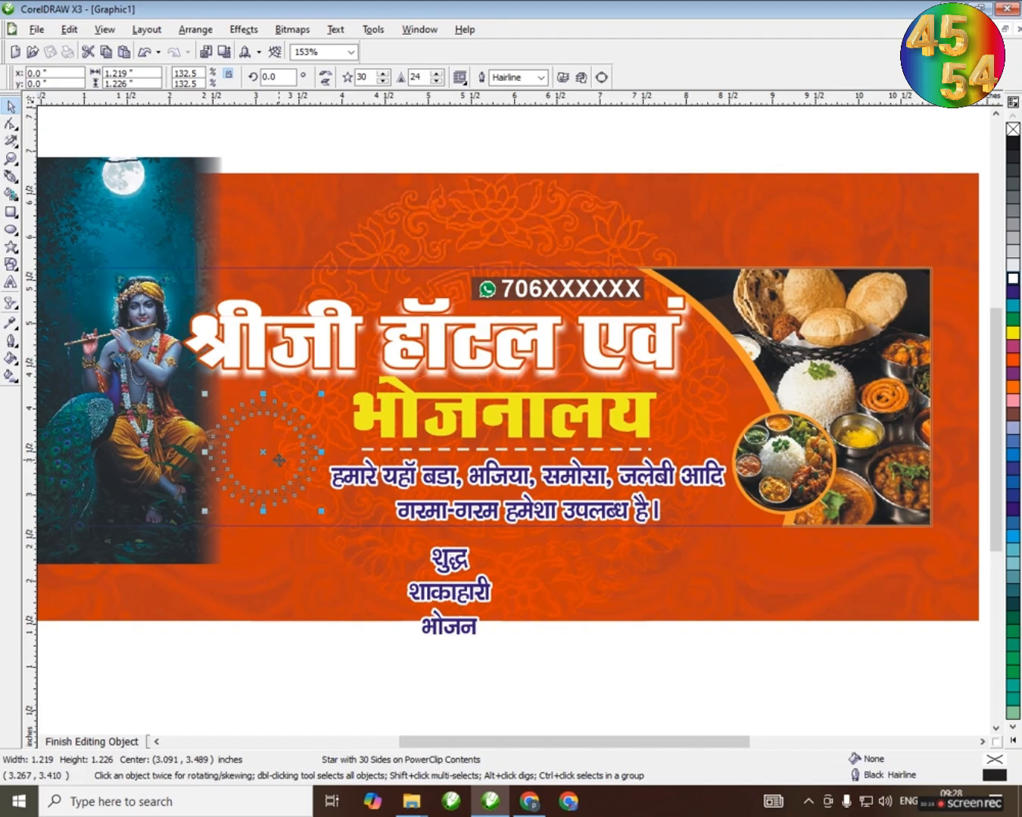
pyautogui.click(1012, 333)
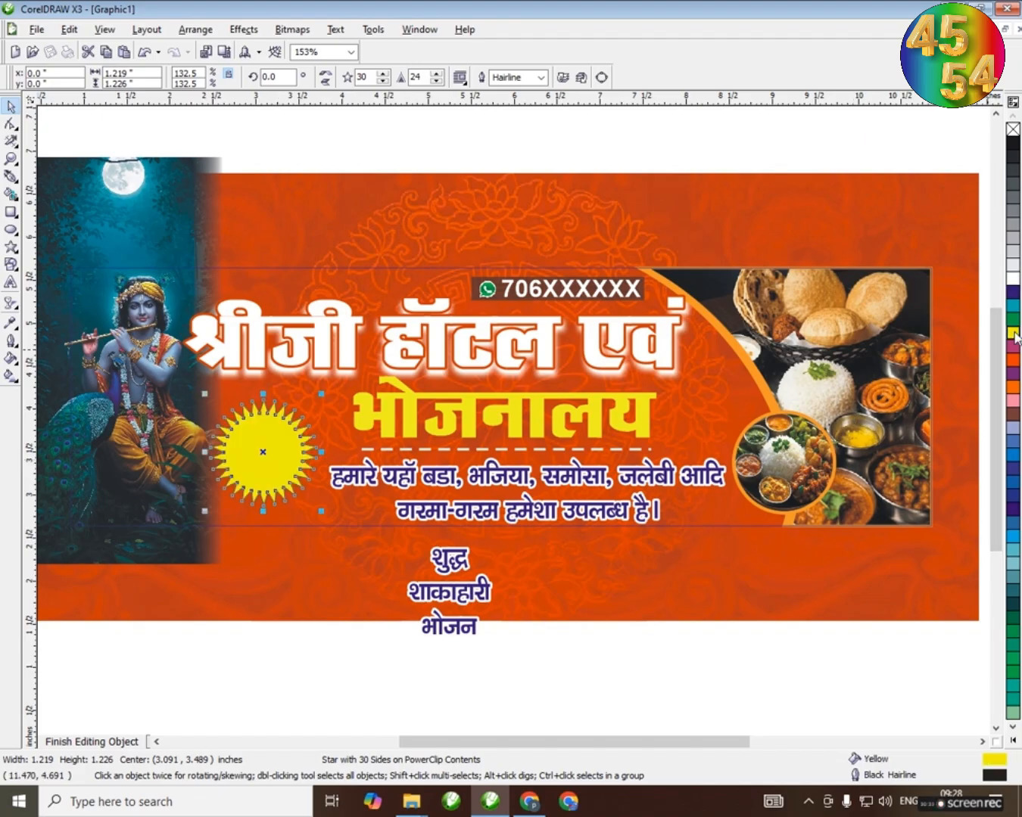
pyautogui.rightClick(1007, 343)
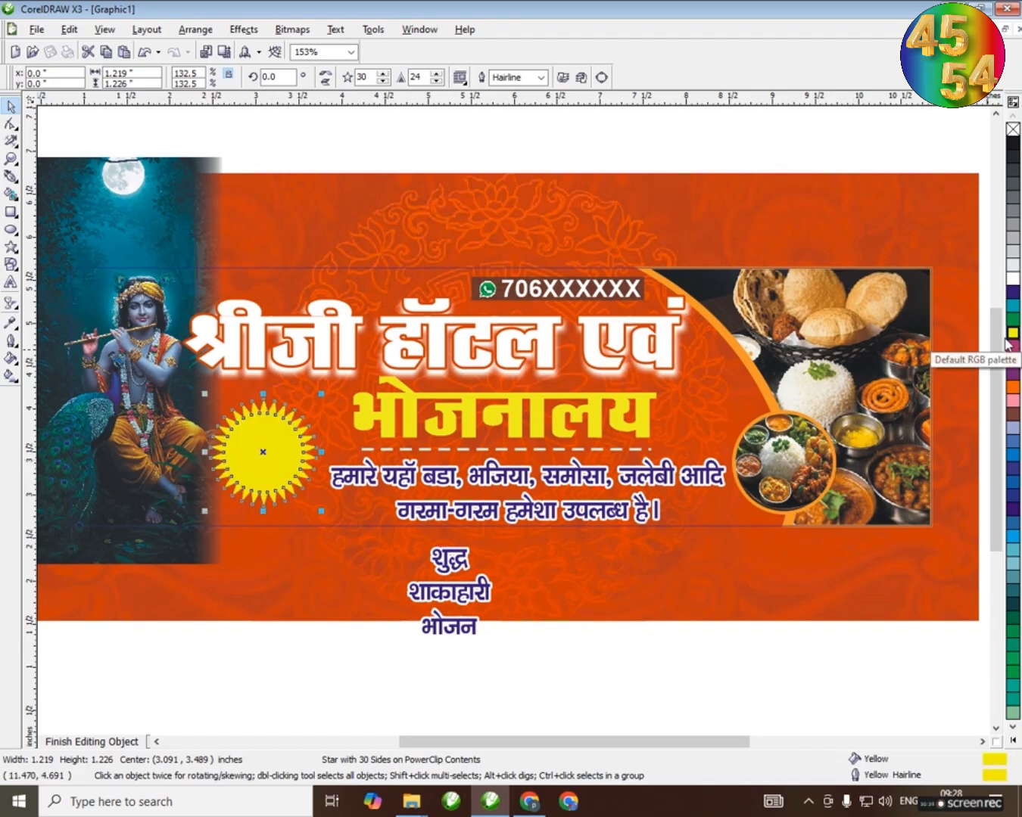
pyautogui.click(371, 154)
pyautogui.click(290, 448)
pyautogui.scroll(2, 290, 447)
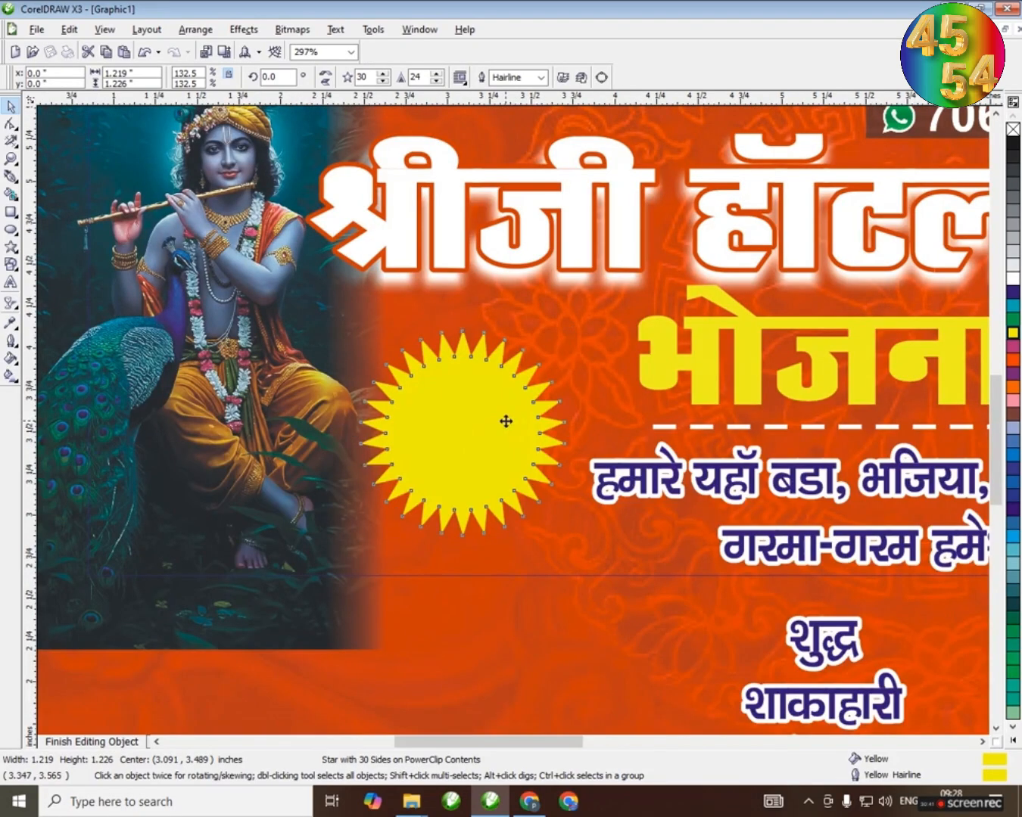
pyautogui.moveTo(505, 421); pyautogui.dragTo(504, 427)
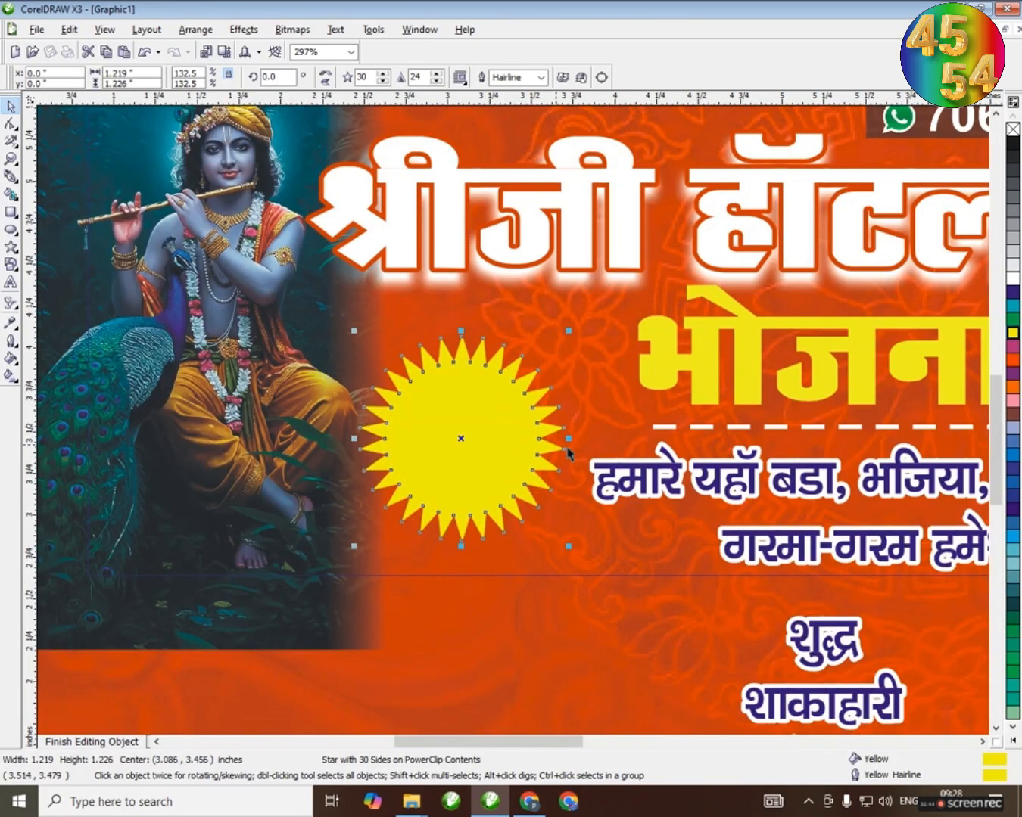
pyautogui.scroll(-1, 514, 420)
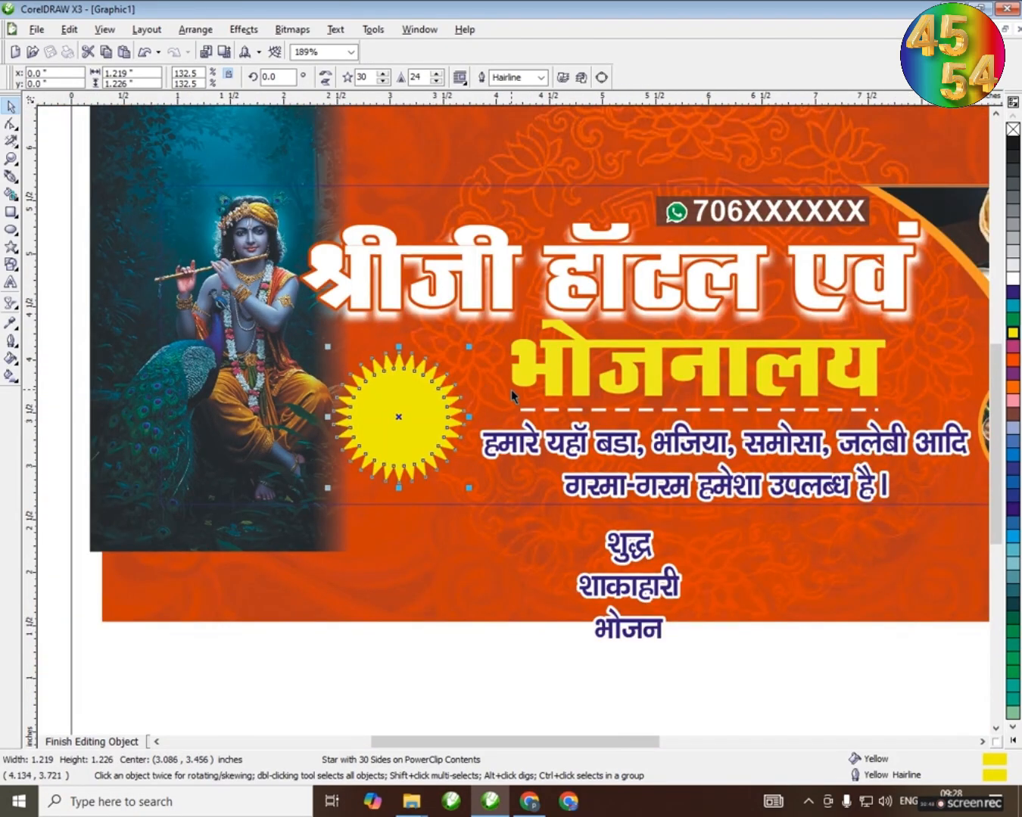
# Change the font of the three-line "शुद्ध शाकाहारी भोजन" text to Abbasi A18
pyautogui.click(626, 590)
pyautogui.click(430, 78)
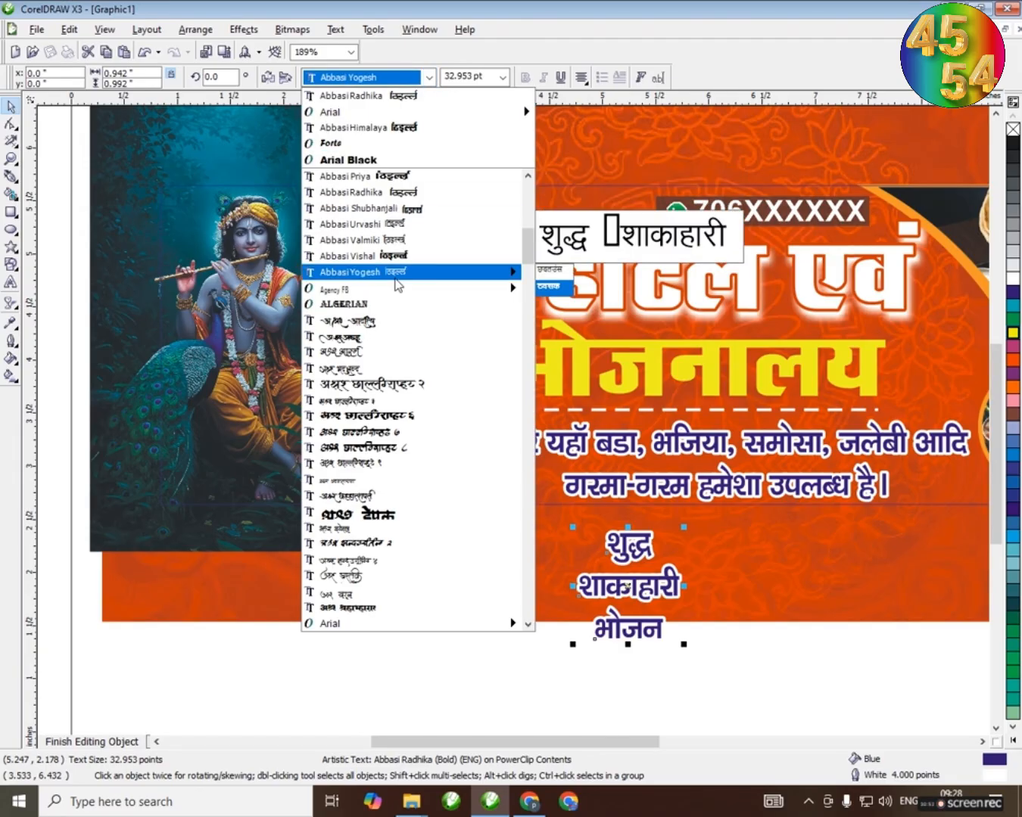
pyautogui.scroll(2, 398, 265)
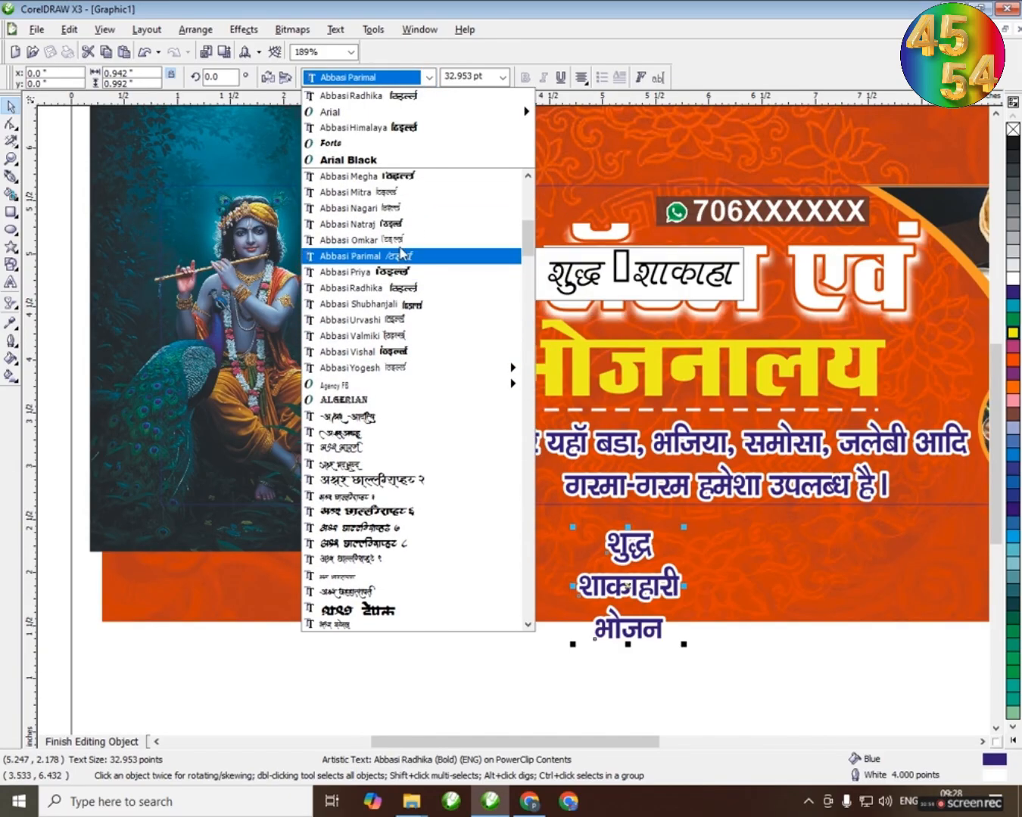
pyautogui.scroll(3, 401, 220)
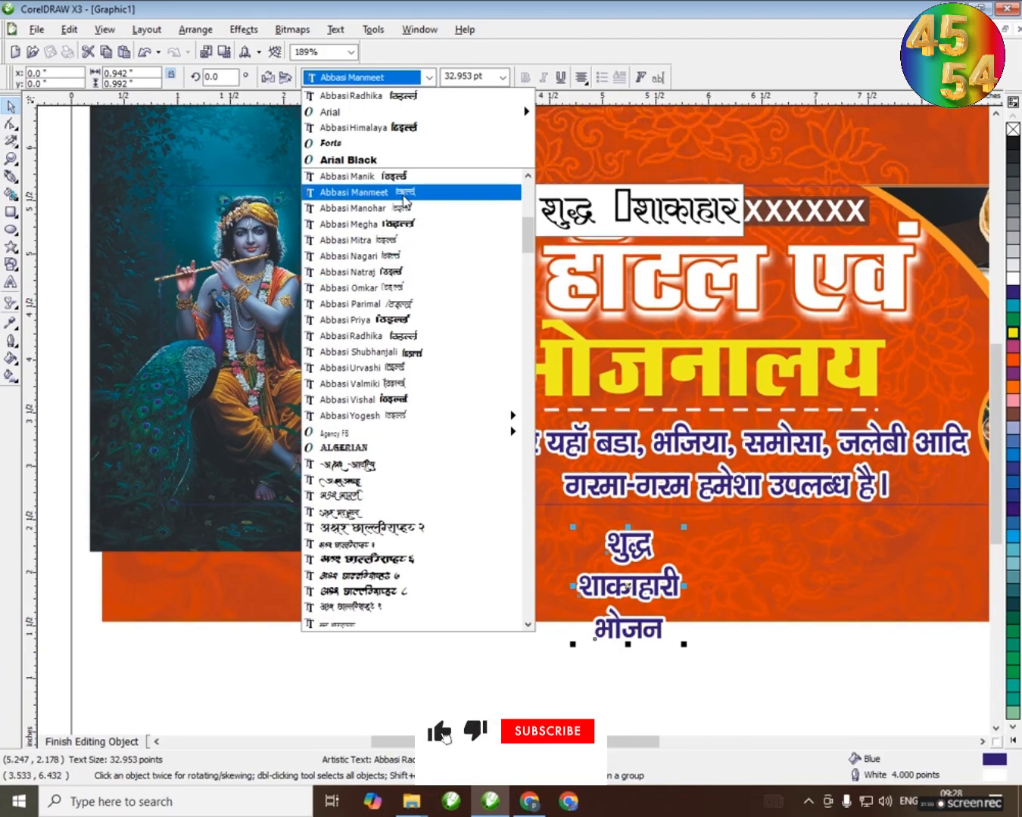
pyautogui.scroll(6, 373, 203)
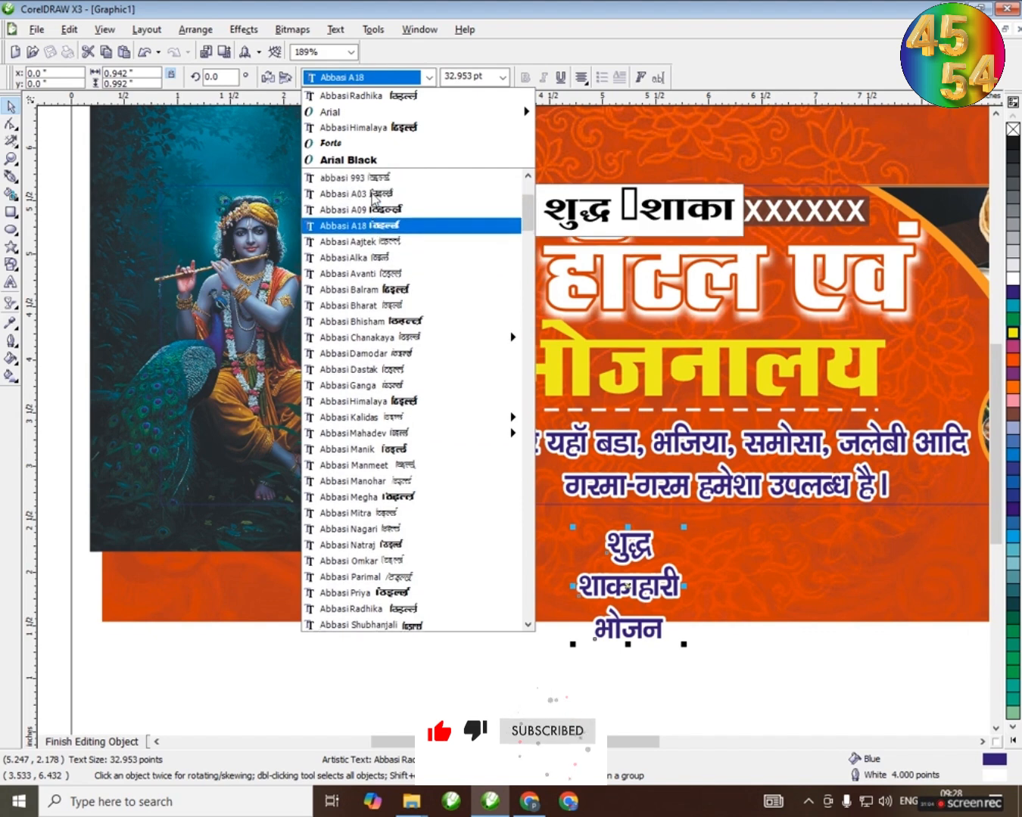
pyautogui.scroll(1, 373, 208)
pyautogui.click(371, 290)
# Shrink the three-line text to about 16.25 pt and move it onto the yellow starburst
pyautogui.moveTo(609, 586); pyautogui.dragTo(476, 565)
pyautogui.moveTo(568, 636); pyautogui.dragTo(500, 575)
pyautogui.moveTo(459, 530); pyautogui.dragTo(387, 405)
pyautogui.scroll(3, 428, 445)
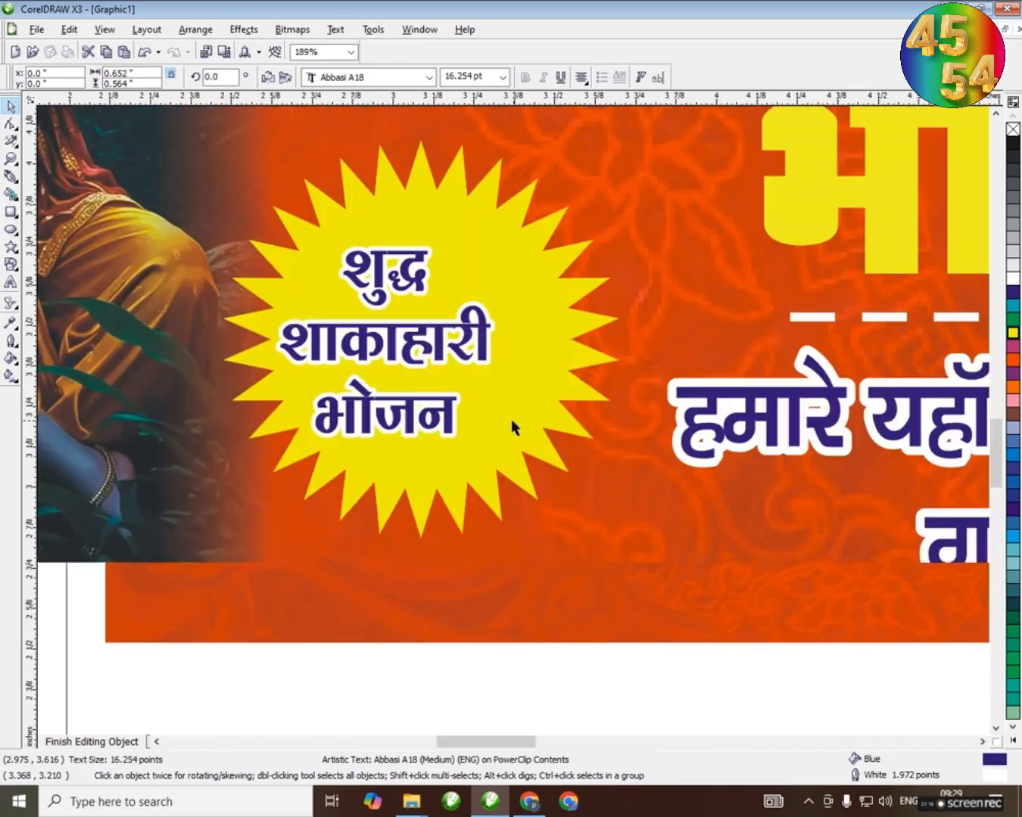
# Enlarge the three-line text to about 21.5 pt and centre it within the yellow starburst
pyautogui.moveTo(495, 439); pyautogui.dragTo(533, 472)
pyautogui.moveTo(431, 364); pyautogui.dragTo(427, 335)
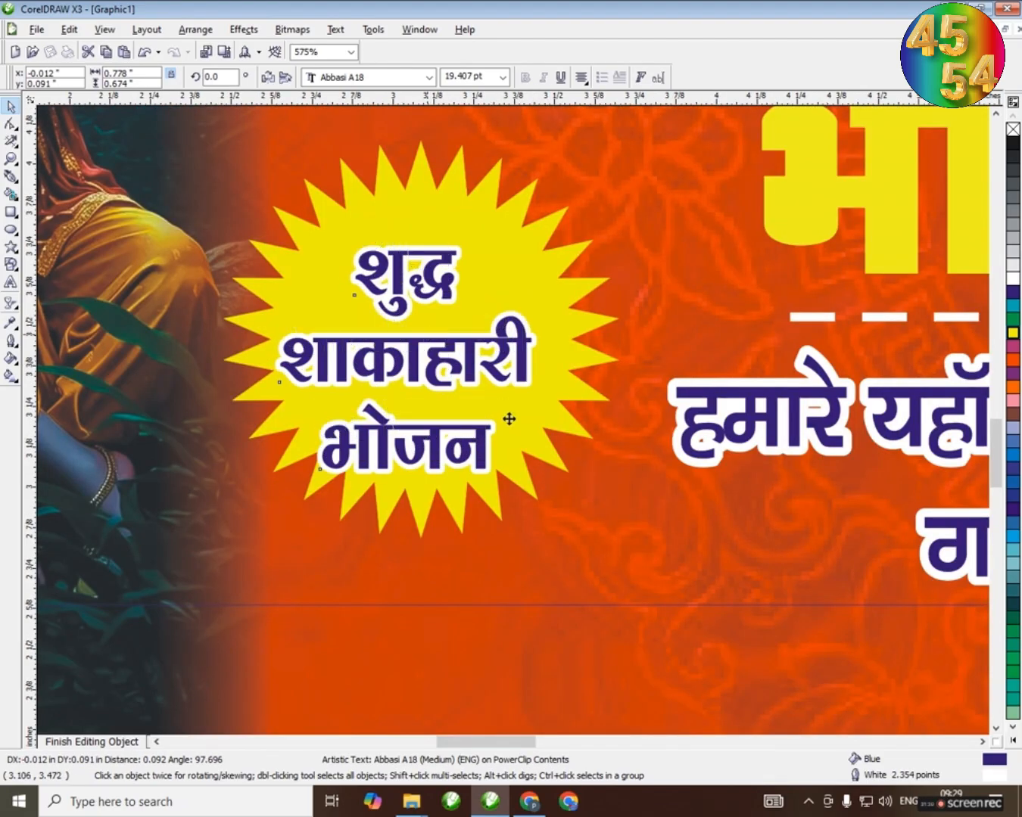
pyautogui.moveTo(530, 444); pyautogui.dragTo(557, 466)
pyautogui.moveTo(426, 332); pyautogui.dragTo(430, 324)
# Try a white fill with a black outline on the three-line starburst text
pyautogui.click(1013, 278)
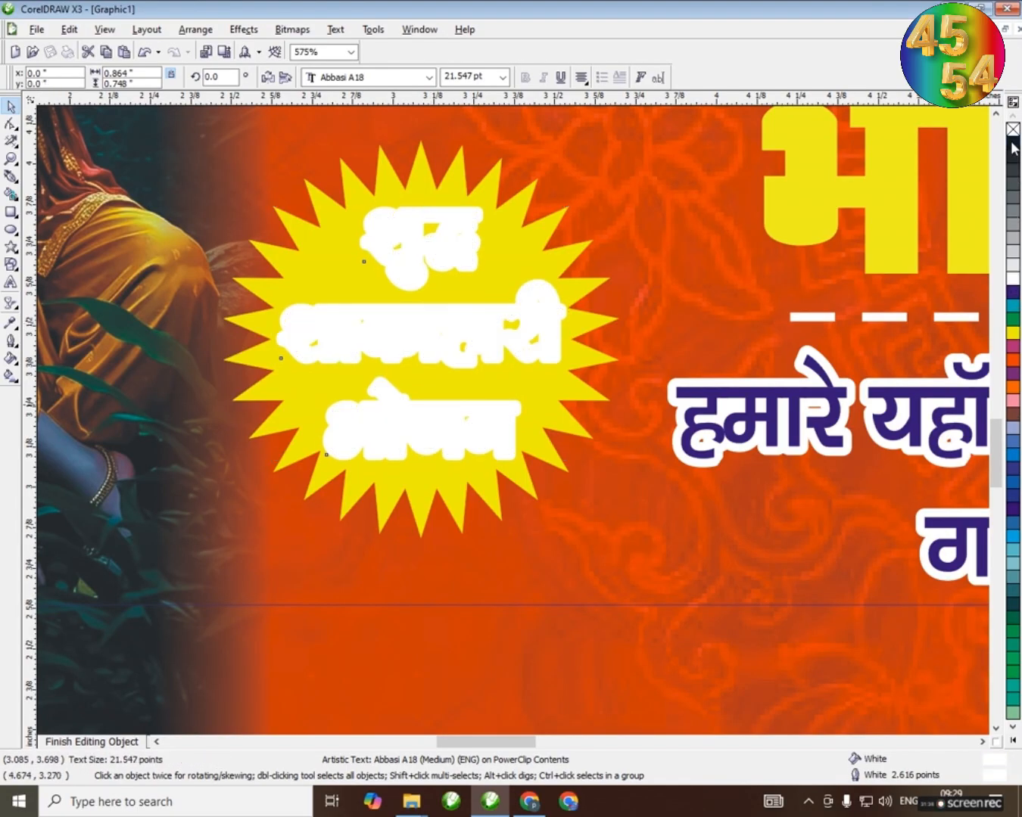
pyautogui.rightClick(1012, 148)
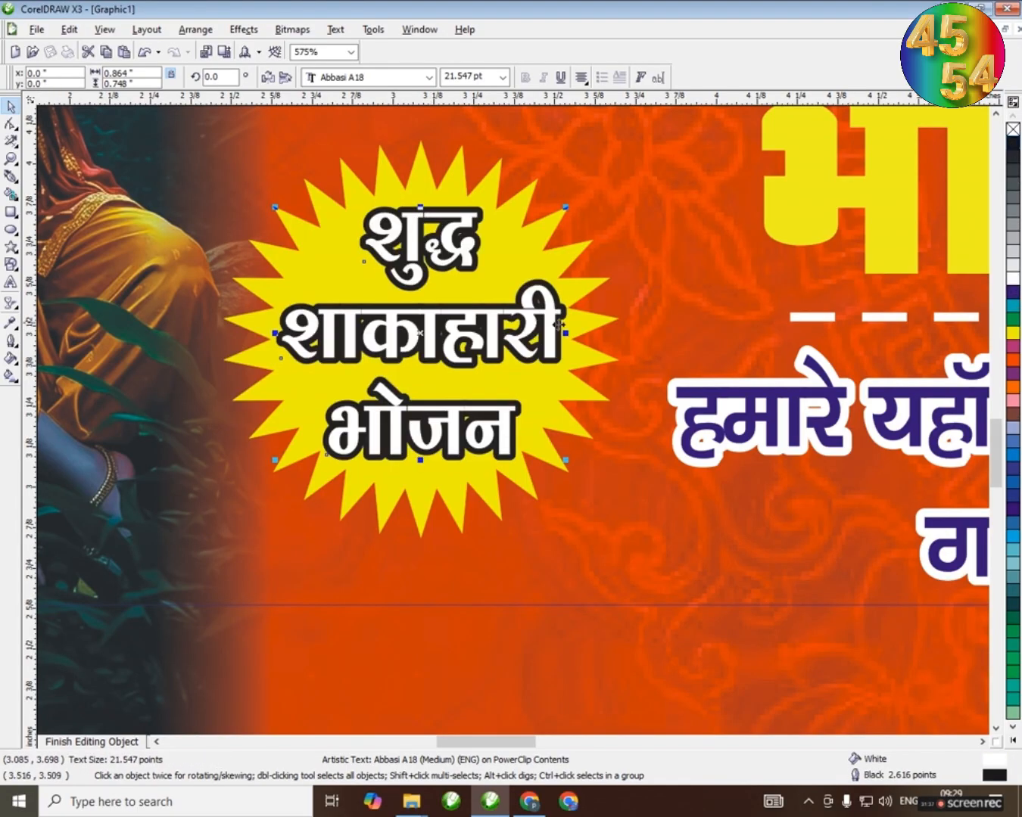
pyautogui.click(1014, 293)
# Fill the three-line starburst text with red and give it a white outline
pyautogui.click(1013, 345)
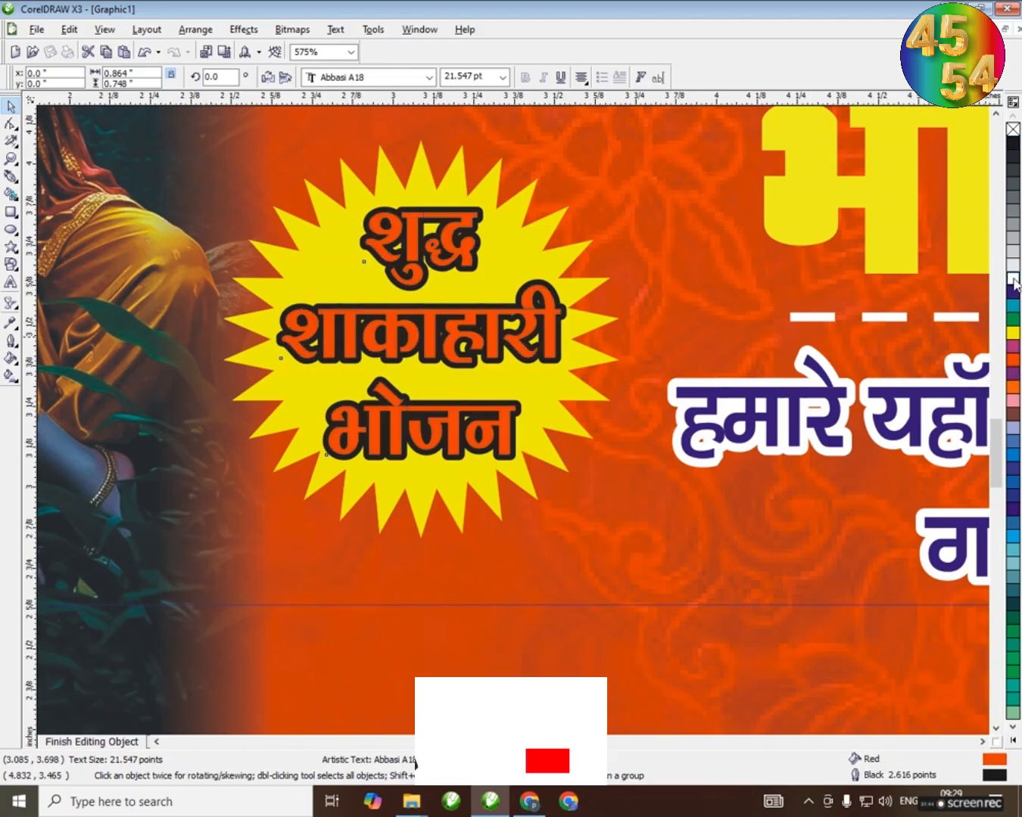
pyautogui.rightClick(1012, 279)
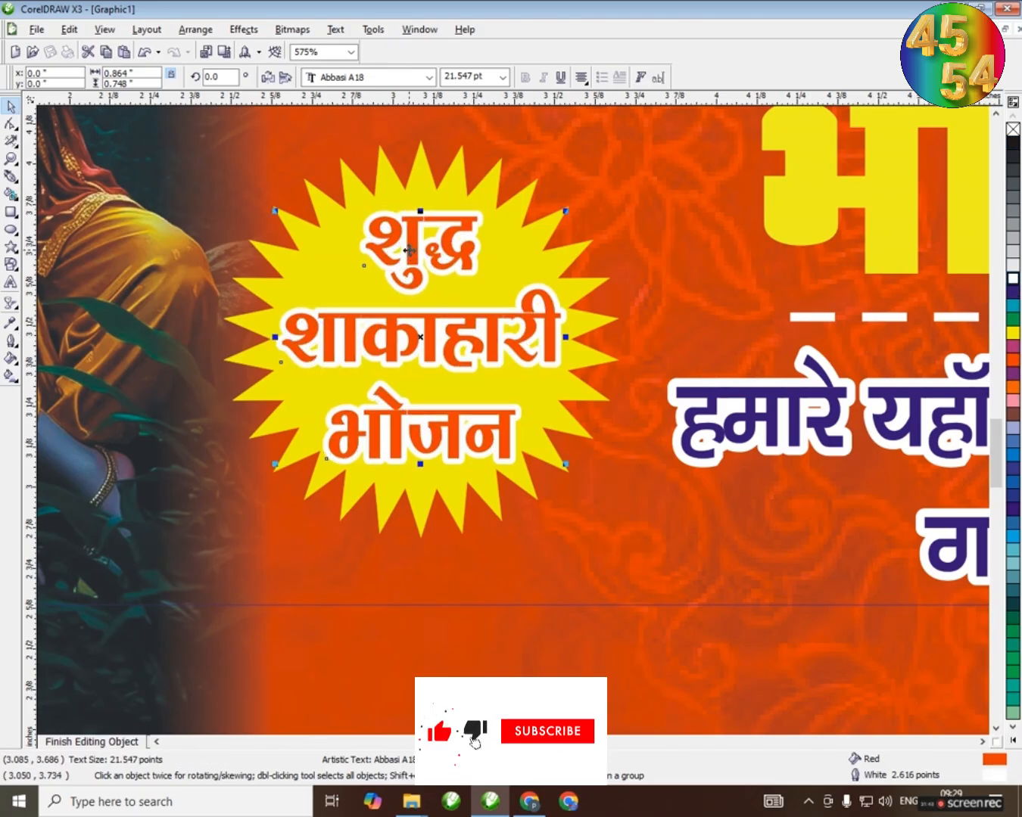
# Give the starburst a radial two-colour fountain fill from red to yellow, with the mid-point shifted so yellow dominates
pyautogui.click(417, 162)
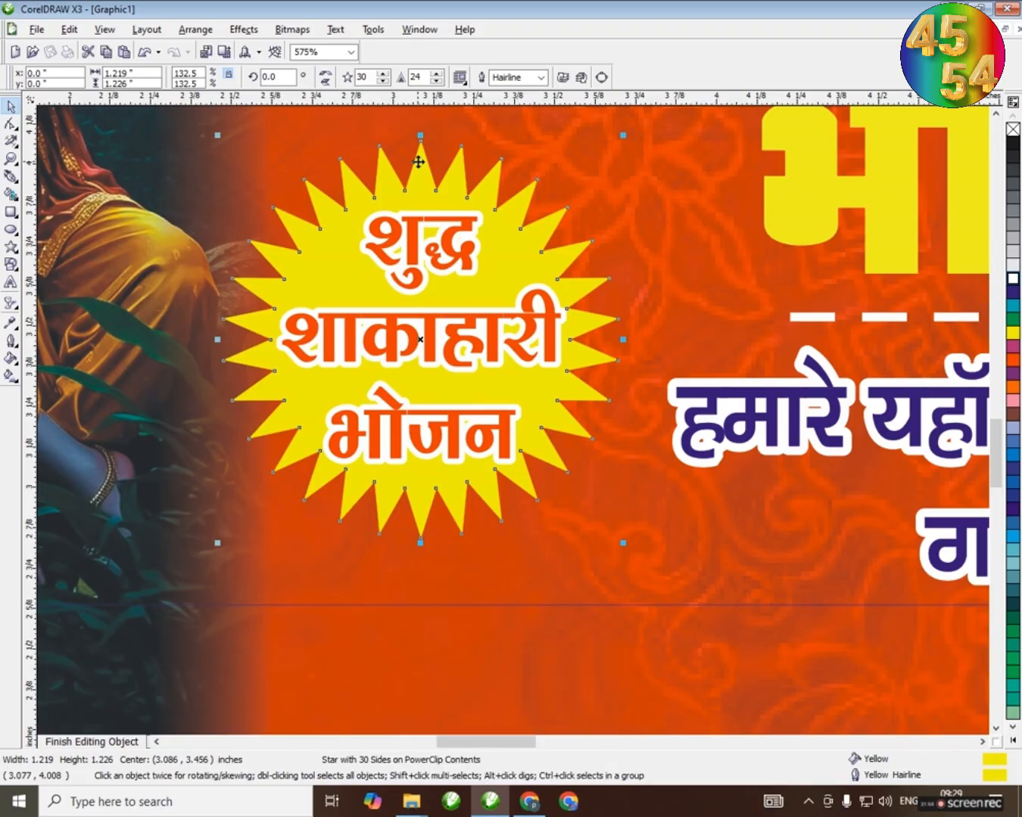
pyautogui.press('F11')
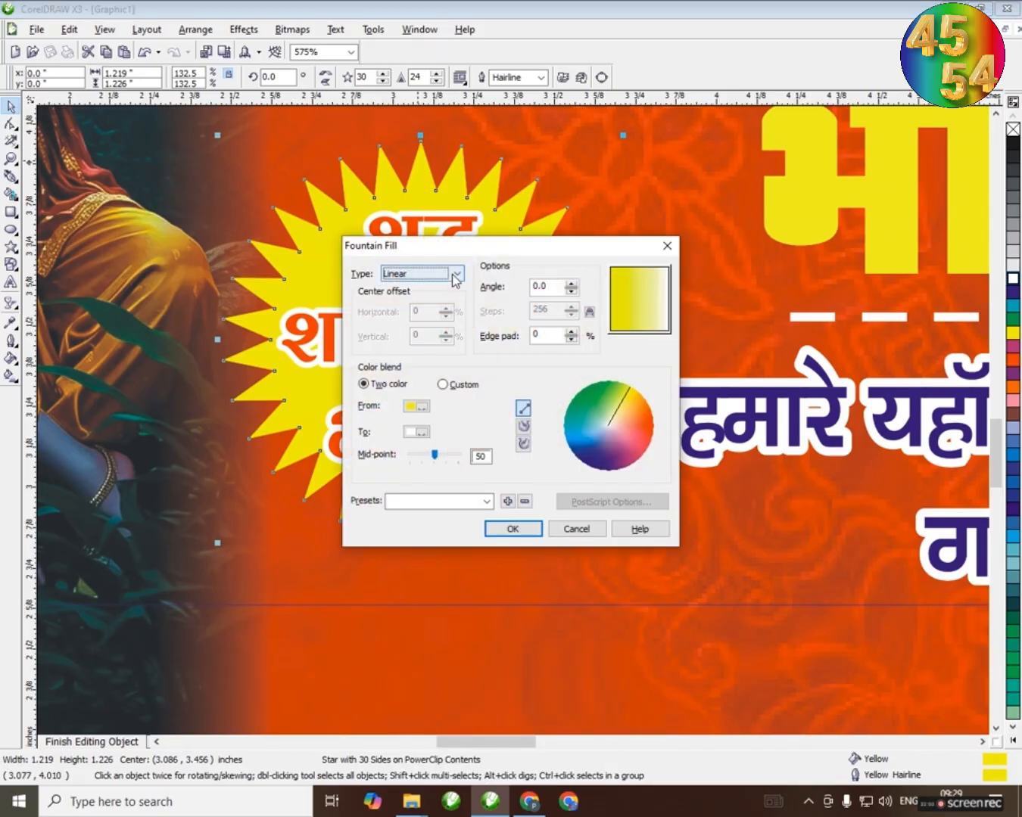
pyautogui.click(457, 273)
pyautogui.click(433, 301)
pyautogui.click(421, 432)
pyautogui.click(449, 459)
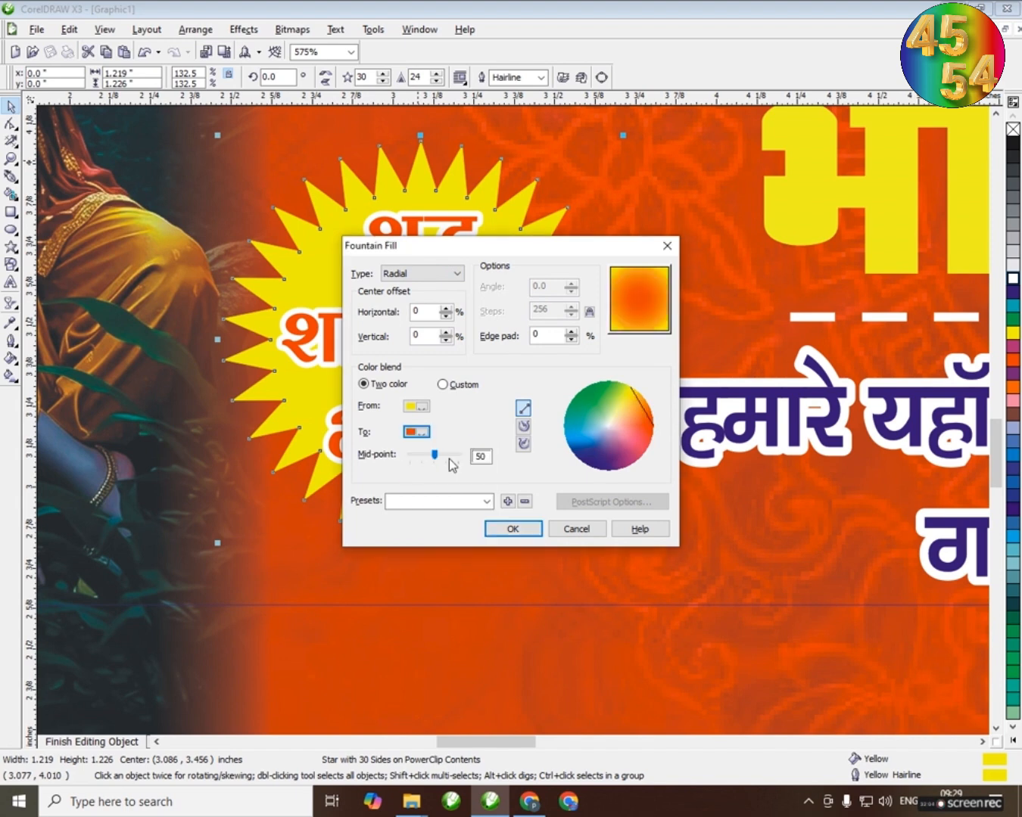
pyautogui.click(421, 406)
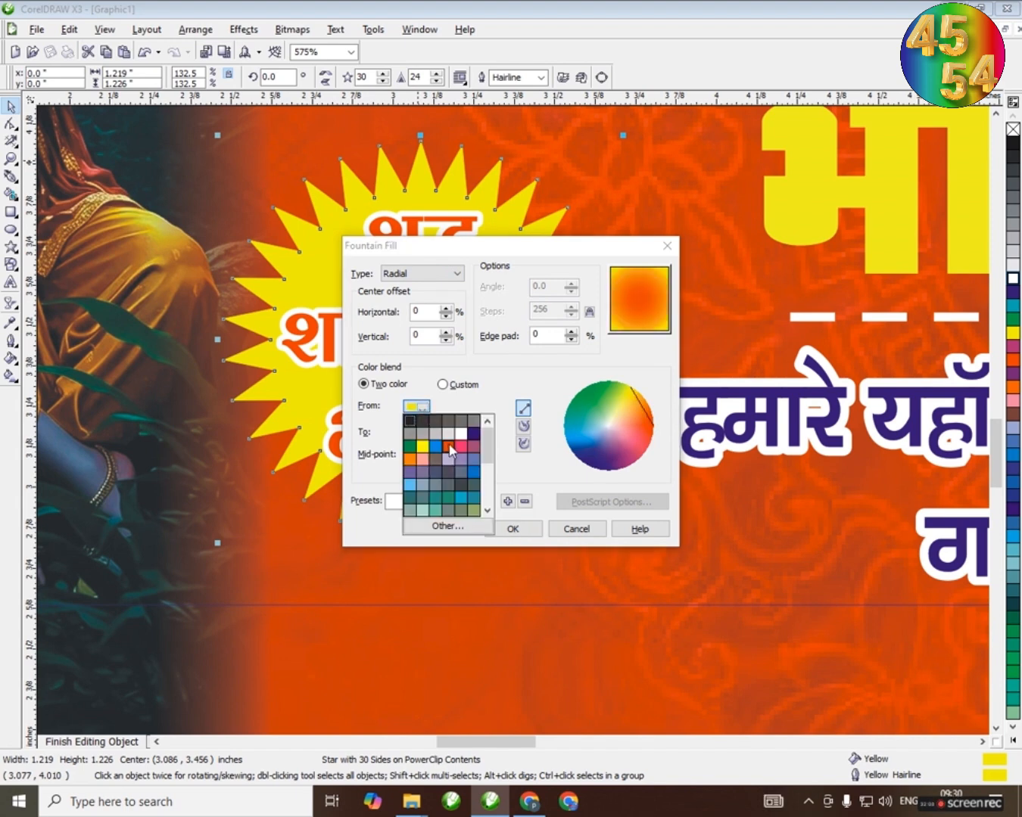
pyautogui.click(448, 421)
pyautogui.click(422, 432)
pyautogui.click(441, 451)
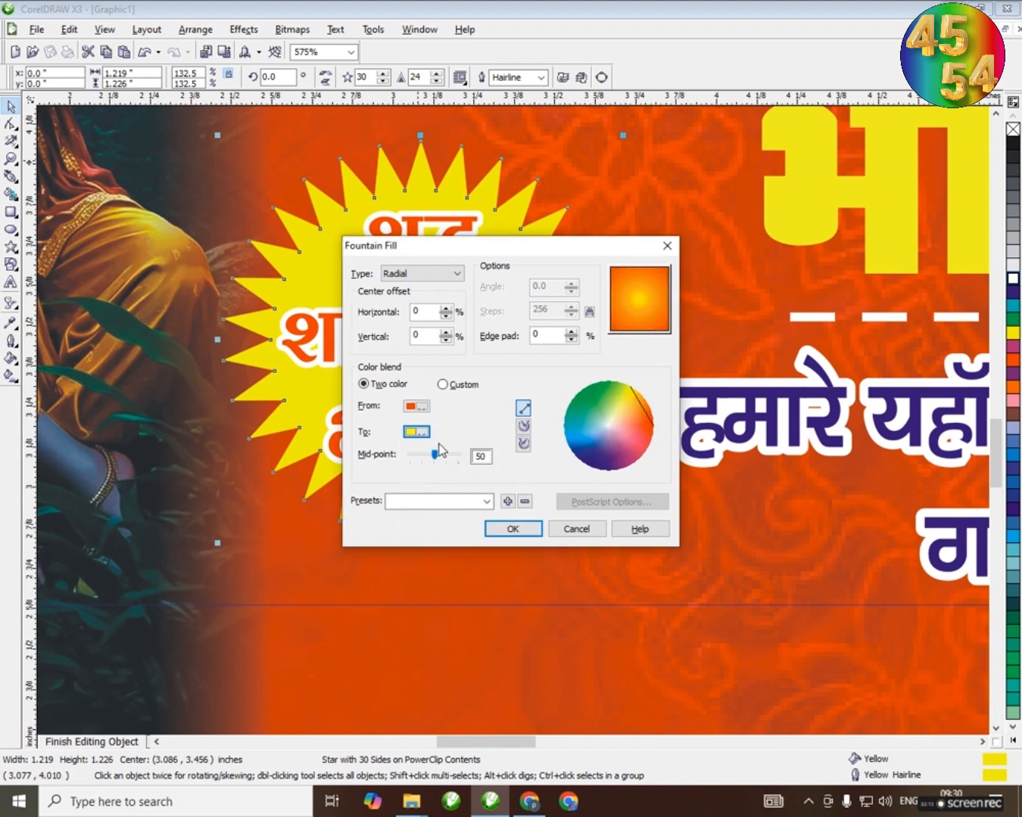
pyautogui.moveTo(435, 458); pyautogui.dragTo(416, 468)
pyautogui.click(511, 530)
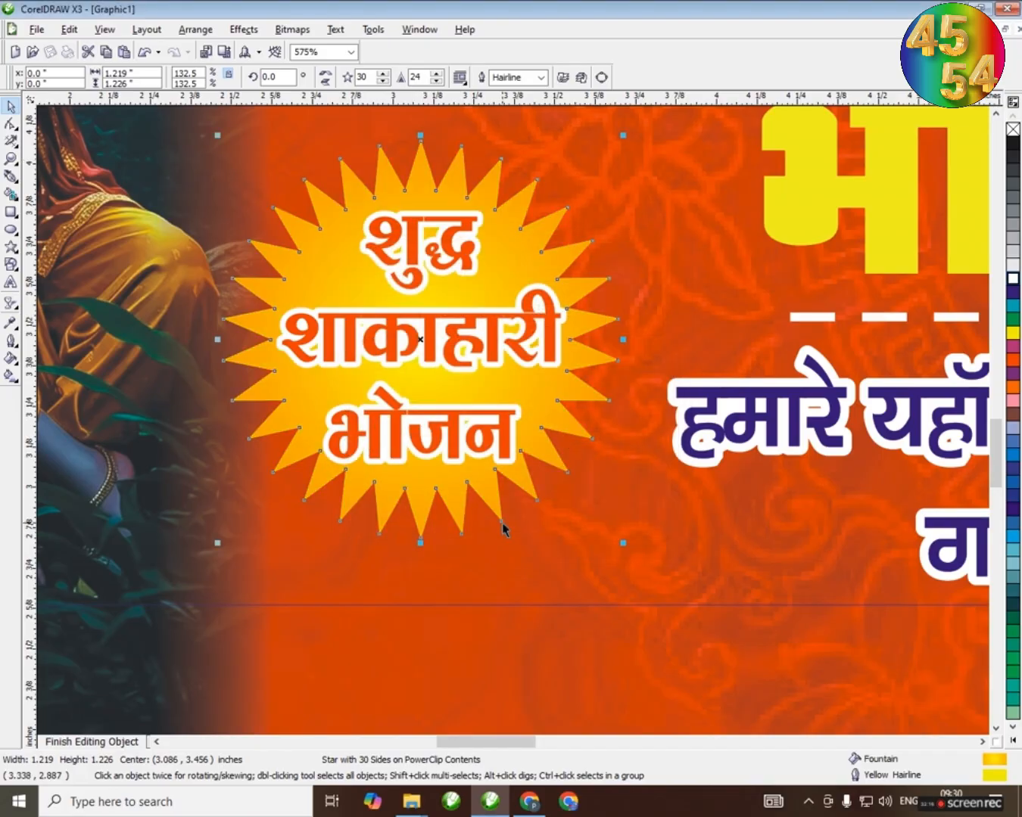
pyautogui.scroll(-2, 516, 417)
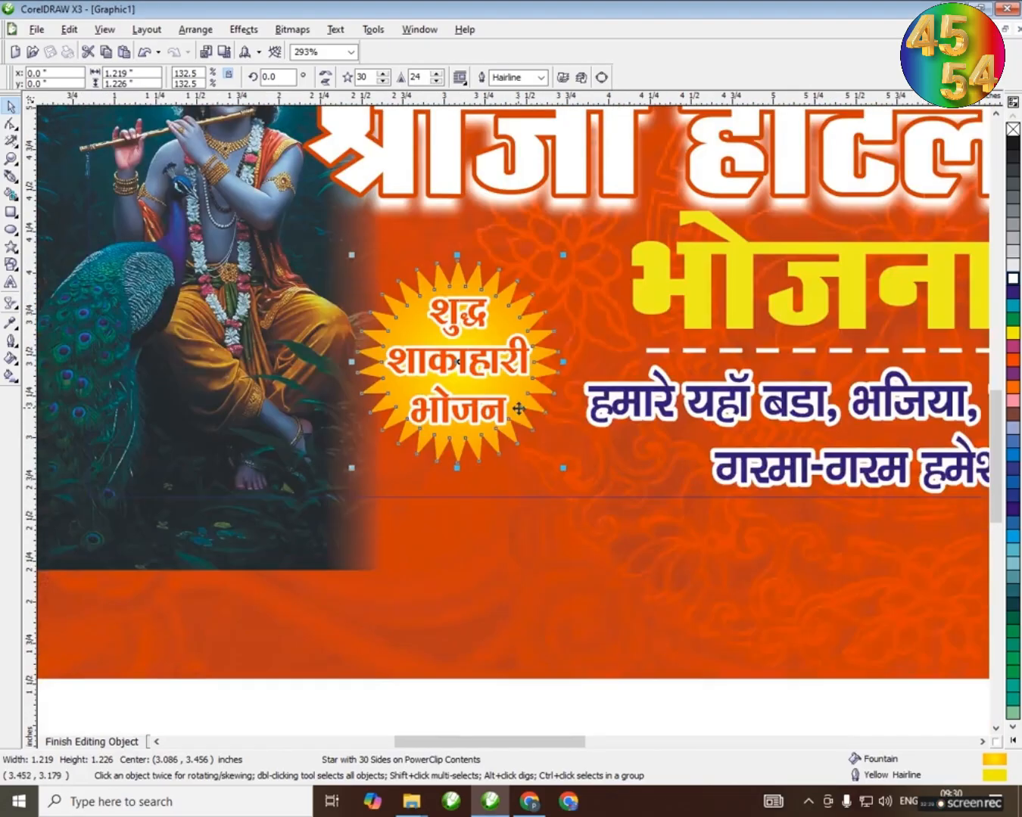
pyautogui.scroll(-1, 514, 424)
pyautogui.click(589, 153)
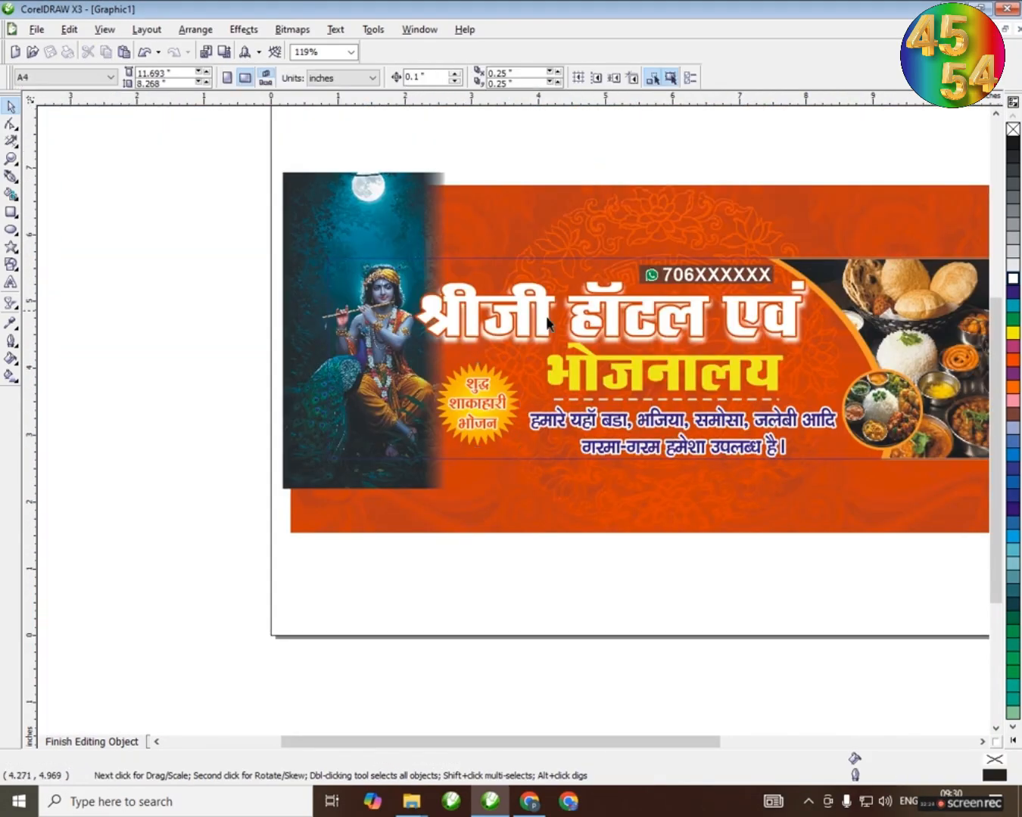
# Cast a soft black perspective drop shadow from the starburst towards its lower right
pyautogui.click(505, 390)
pyautogui.scroll(3, 516, 422)
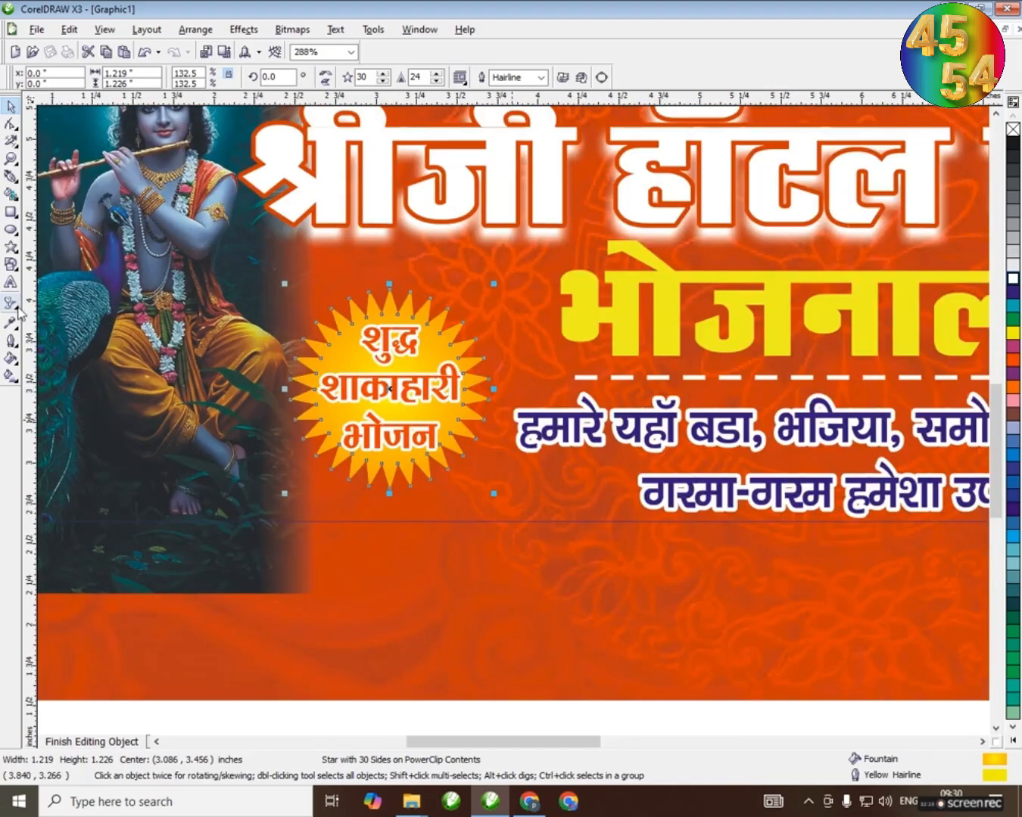
pyautogui.click(11, 303)
pyautogui.click(95, 312)
pyautogui.click(83, 78)
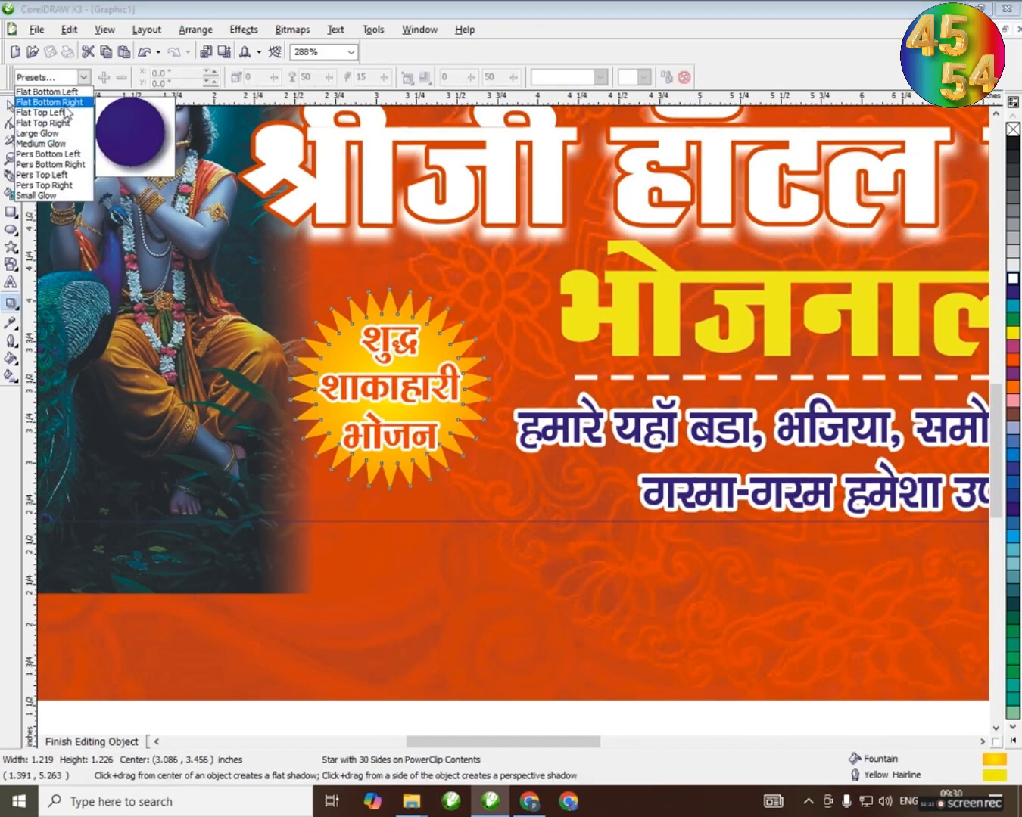
pyautogui.moveTo(389, 489); pyautogui.dragTo(485, 422)
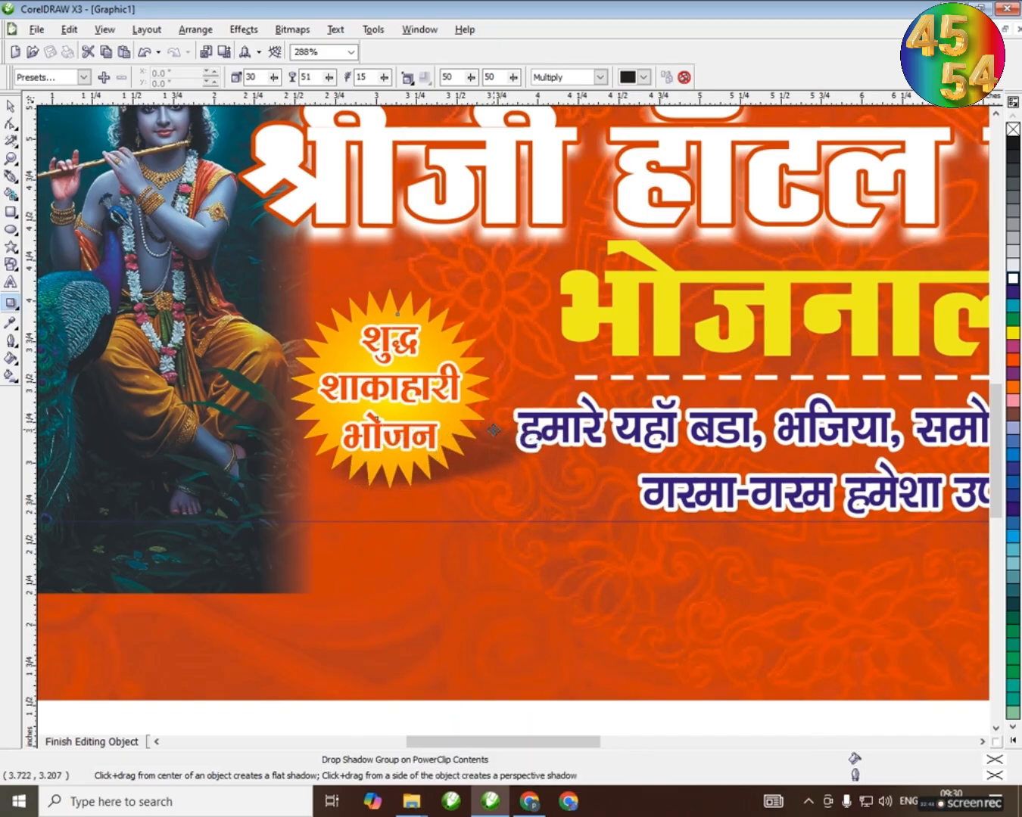
pyautogui.click(11, 110)
pyautogui.scroll(-2, 513, 424)
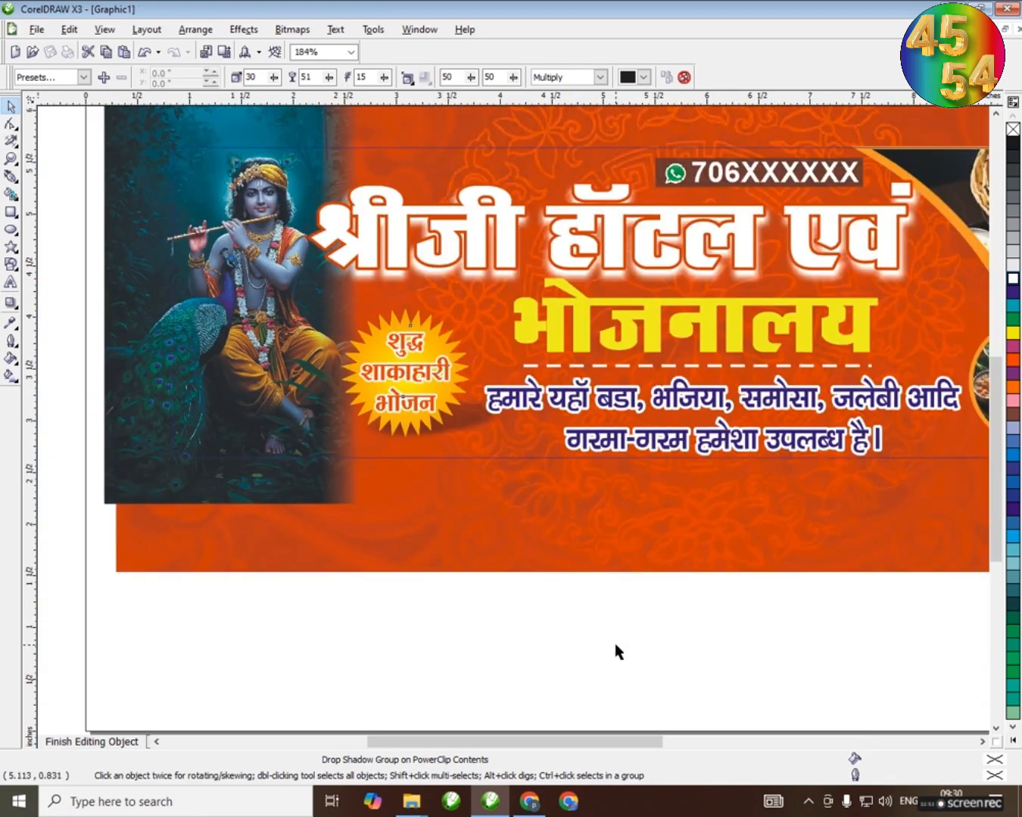
pyautogui.click(615, 645)
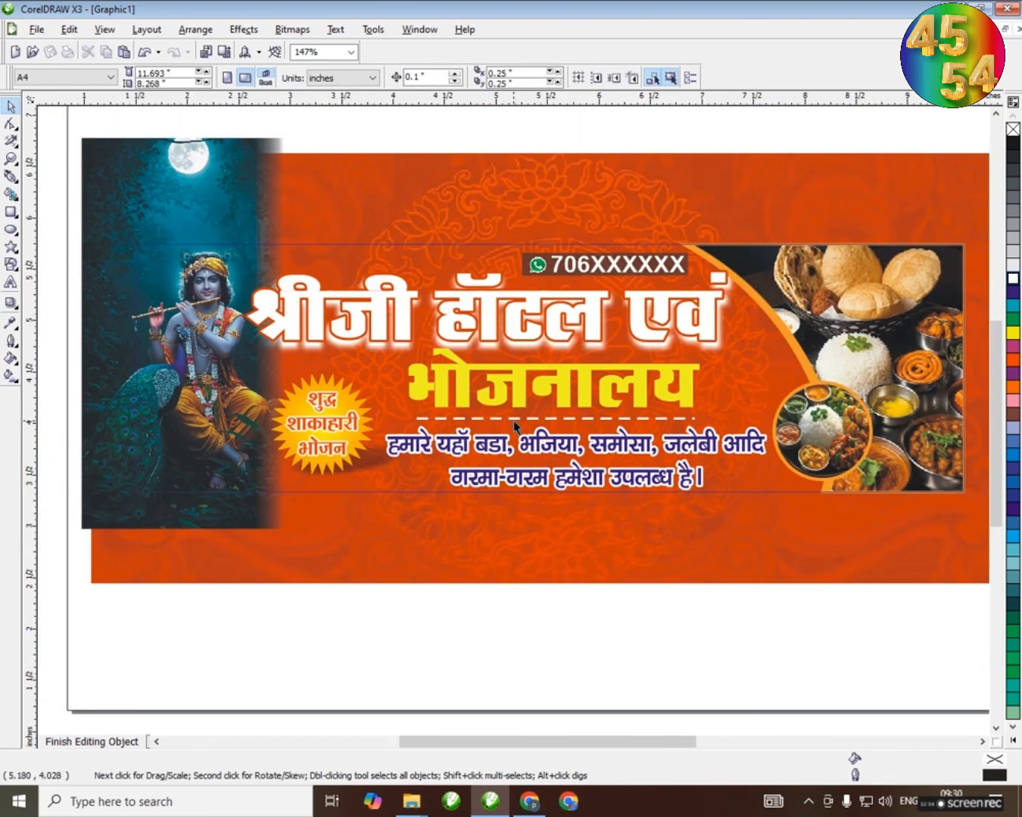
# Finish editing the banner's PowerClip contents
pyautogui.scroll(1, 513, 420)
pyautogui.click(514, 424)
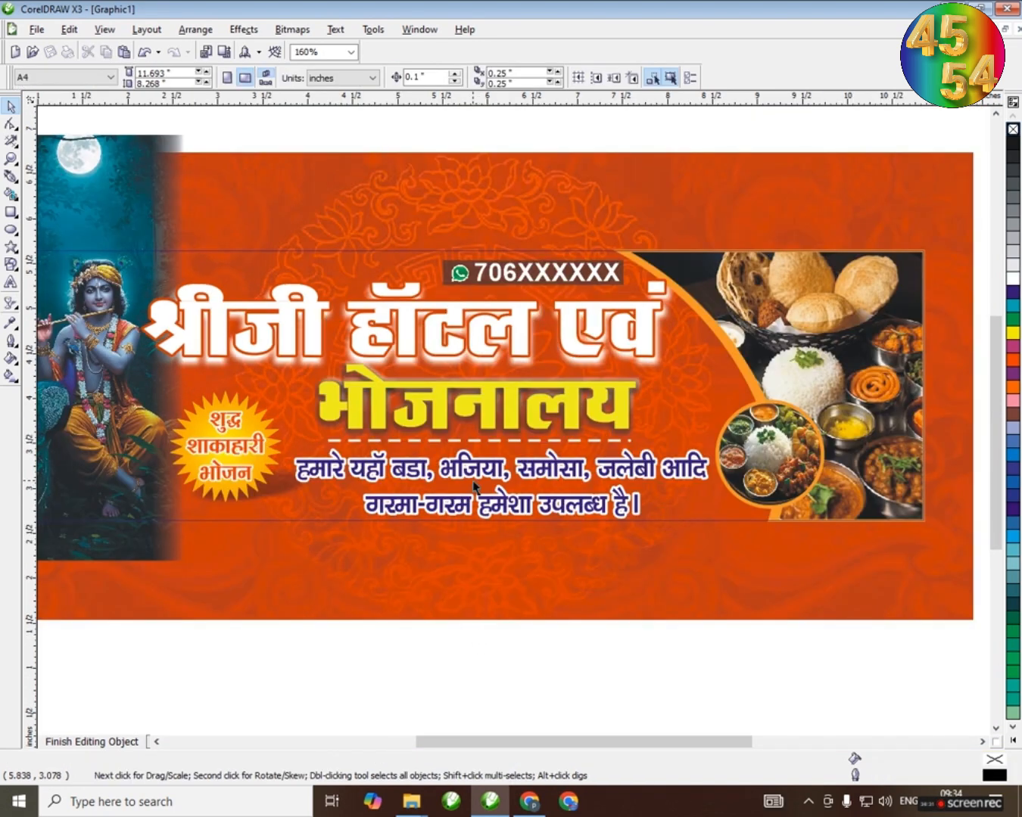
pyautogui.keyDown('ctrl'); pyautogui.click(474, 130); pyautogui.keyUp('ctrl')
pyautogui.click(473, 142)
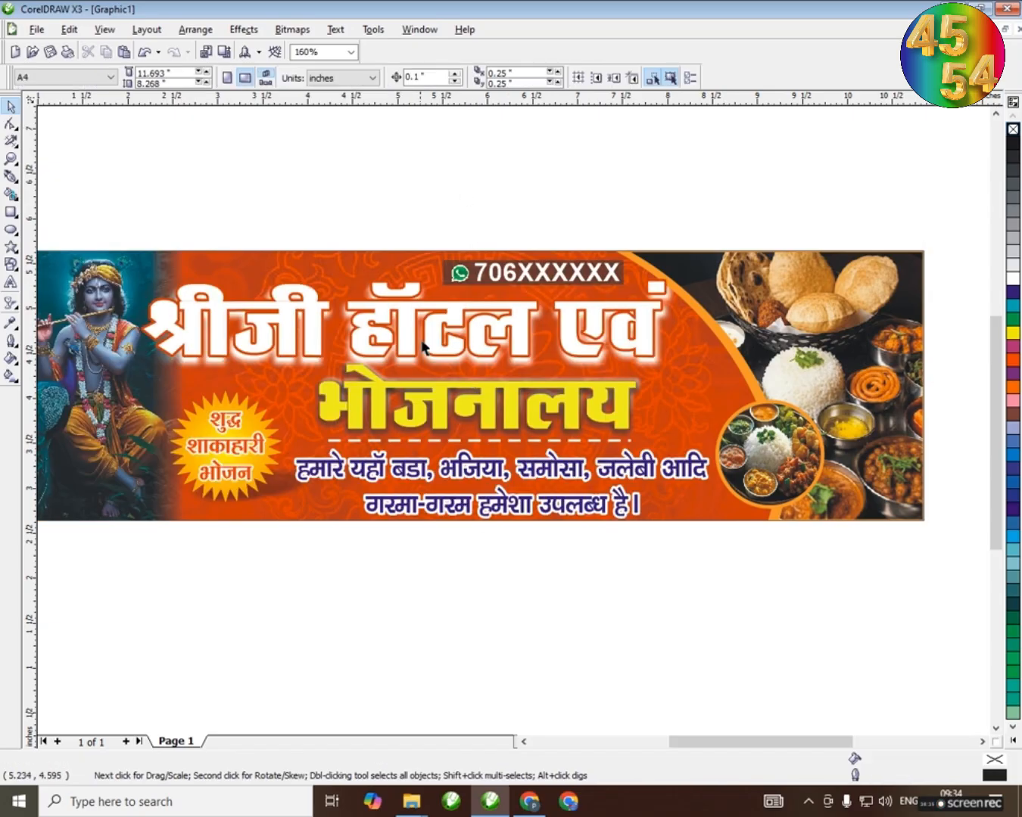
pyautogui.scroll(-1, 425, 343)
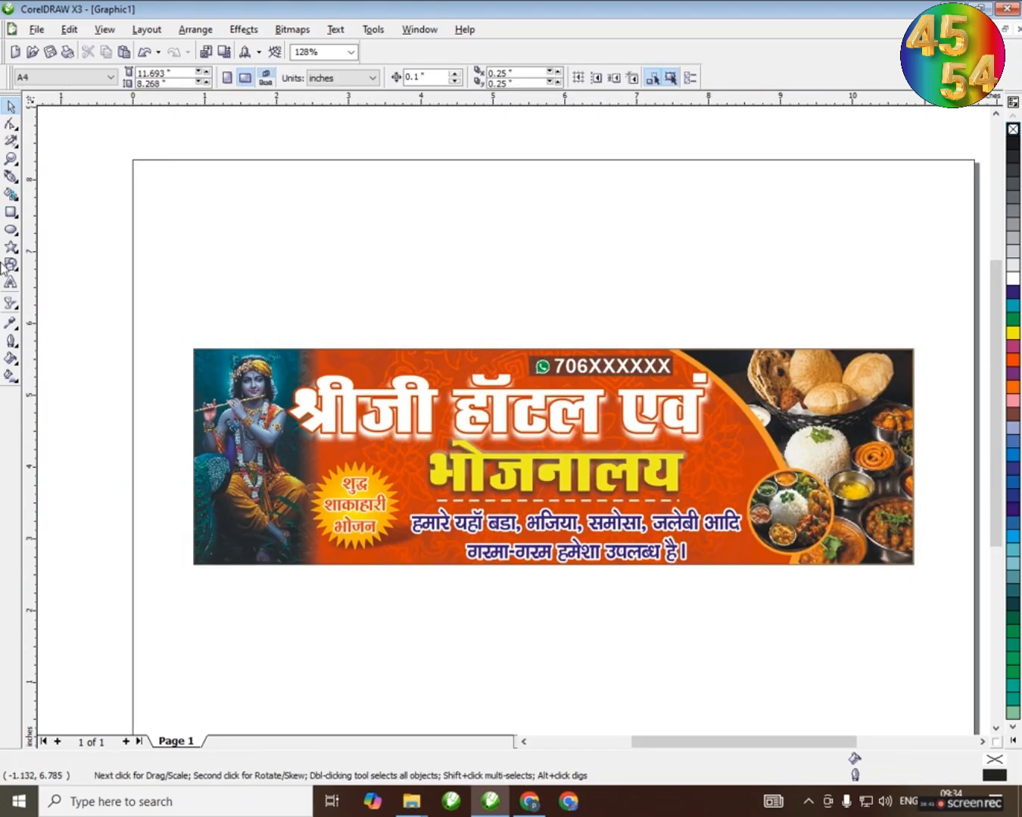
# Frame the banner with a black 10.2 by 3.2 inch rectangle centred on the page and placed behind it
pyautogui.click(10, 212)
pyautogui.moveTo(217, 260); pyautogui.dragTo(242, 274)
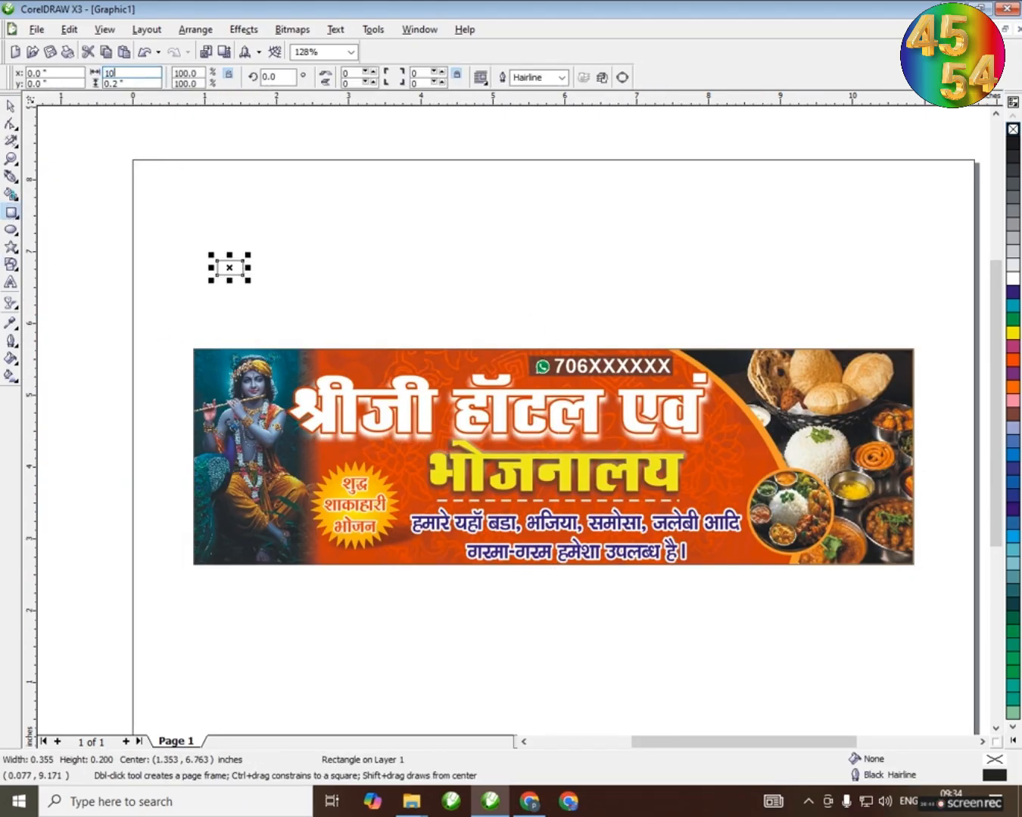
pyautogui.write('10.2')
pyautogui.press('Tab')
pyautogui.write('3.2')
pyautogui.press('Return')
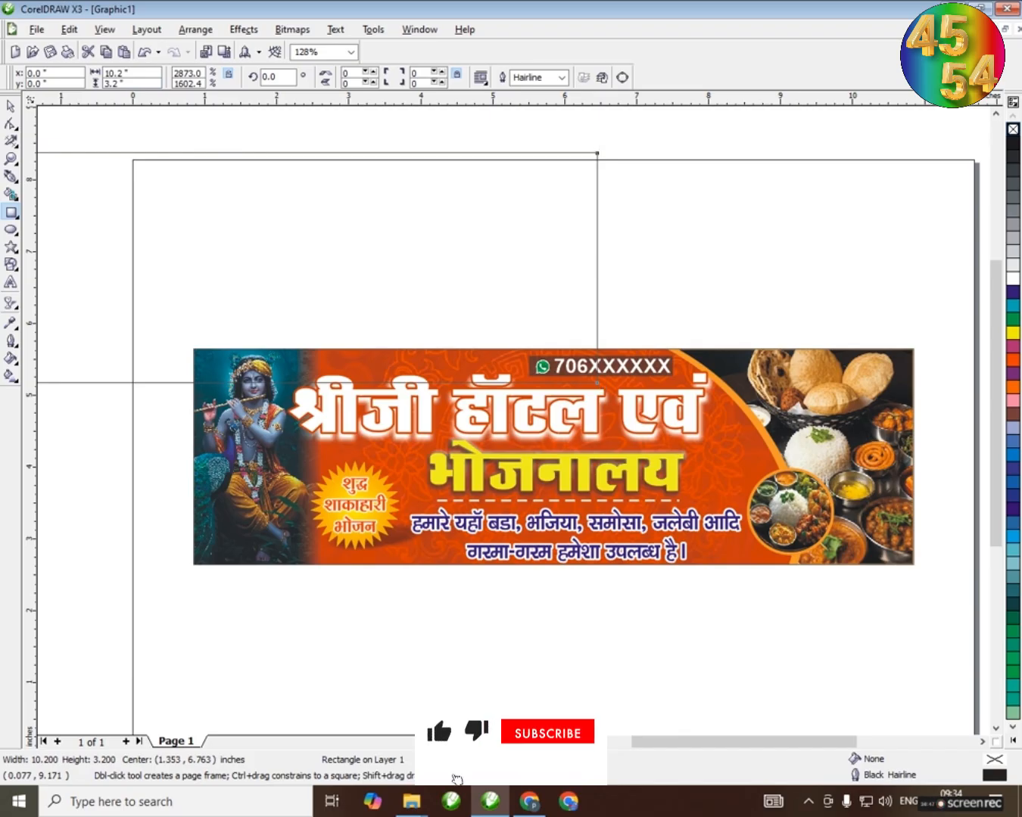
pyautogui.press('p')
pyautogui.click(7, 102)
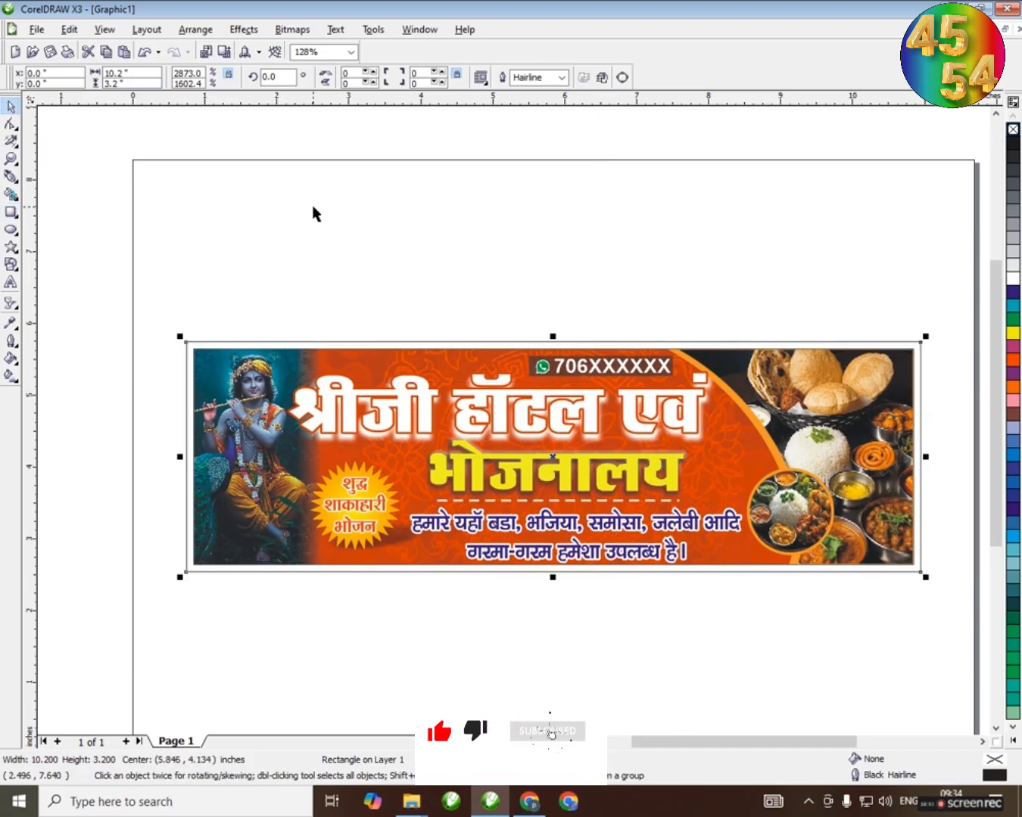
pyautogui.click(1014, 145)
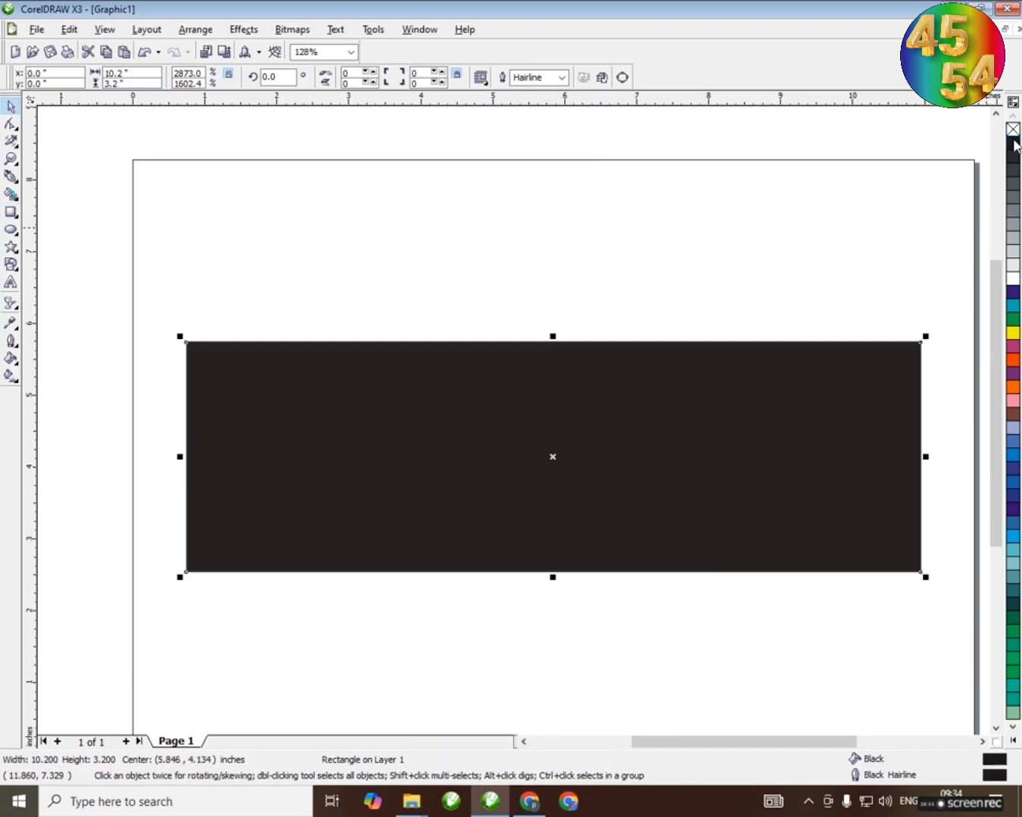
pyautogui.hotkey('shift', 'pagedown')
# Give the banner's PowerClip rectangle a white 2.0 pt outline
pyautogui.click(592, 433)
pyautogui.click(562, 78)
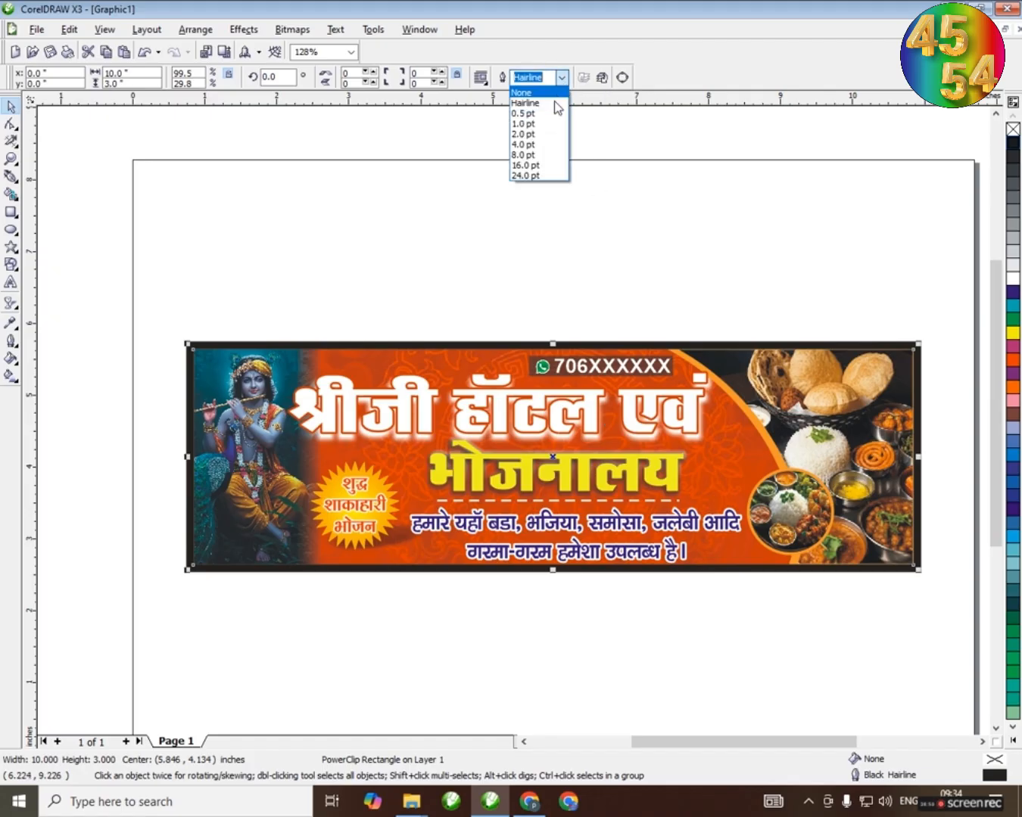
pyautogui.click(537, 136)
pyautogui.rightClick(1014, 279)
pyautogui.click(624, 258)
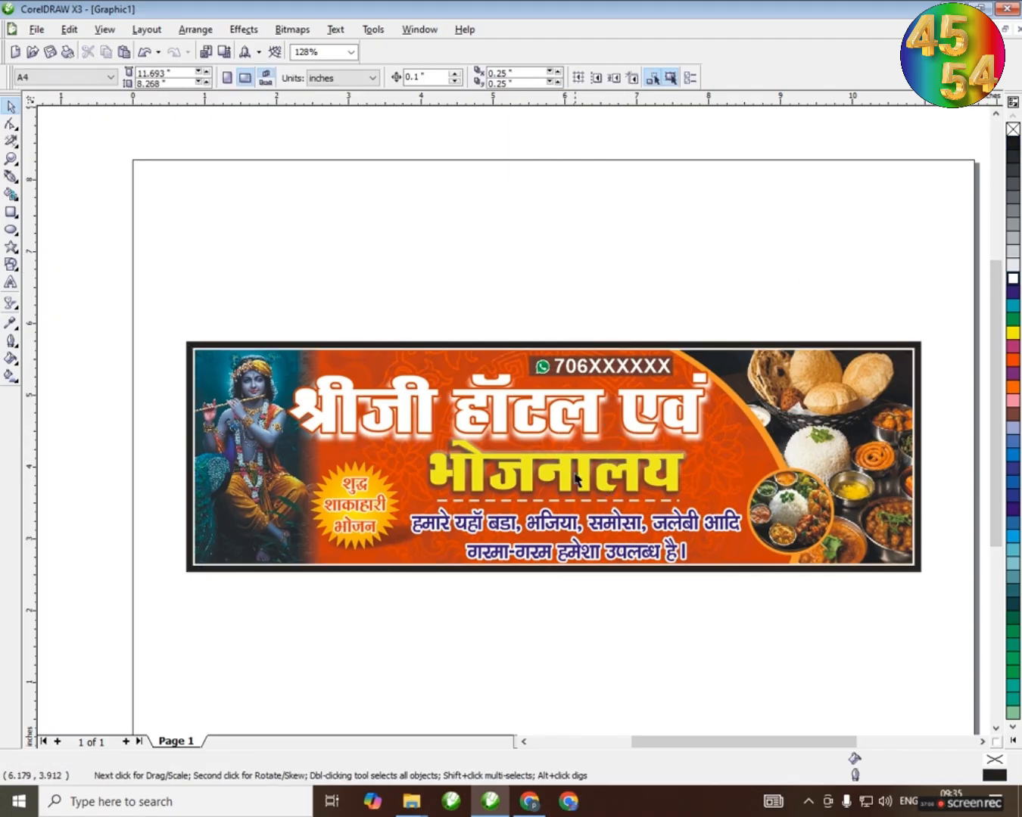
# Reopen the banner's PowerClip contents and draw a small upright rectangle about 0.255 by 0.344 inch above the artwork
pyautogui.scroll(1, 576, 478)
pyautogui.keyDown('ctrl'); pyautogui.click(486, 353); pyautogui.keyUp('ctrl')
pyautogui.scroll(-1, 415, 375)
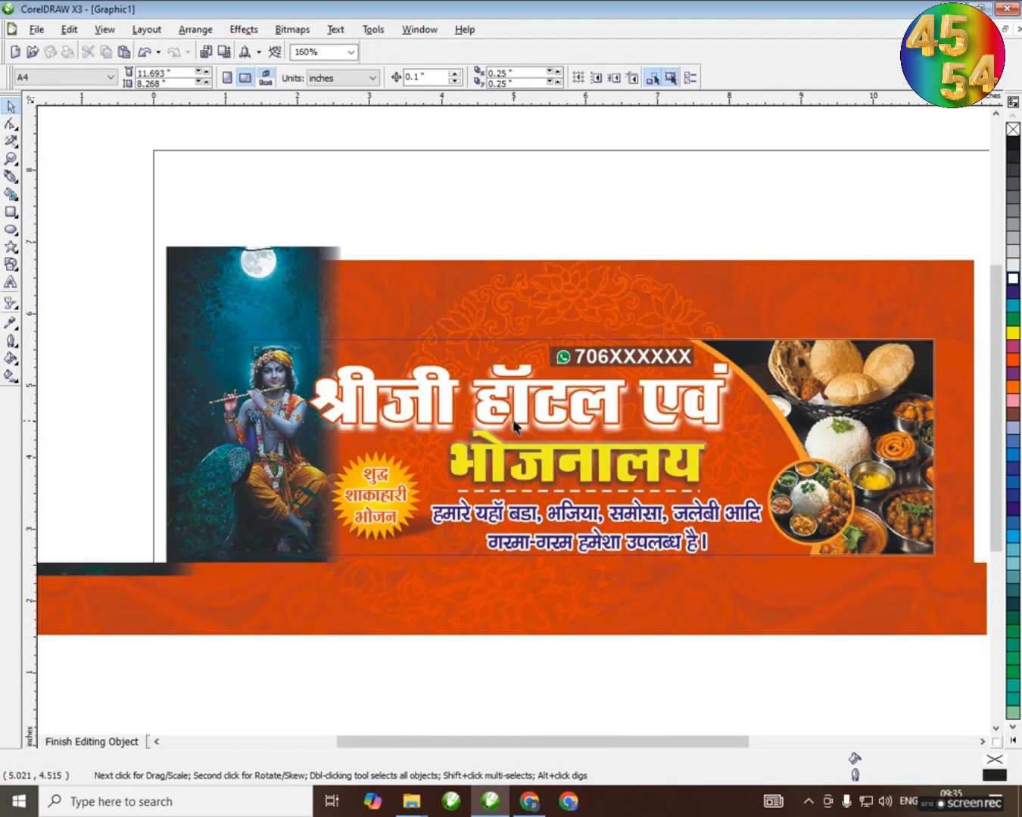
pyautogui.click(10, 211)
pyautogui.moveTo(418, 217); pyautogui.dragTo(437, 243)
pyautogui.press('space')
pyautogui.press('Escape')
# Draw a circle about 0.205 inch across inside the small rectangle and align both shapes on their centres
pyautogui.scroll(7, 431, 229)
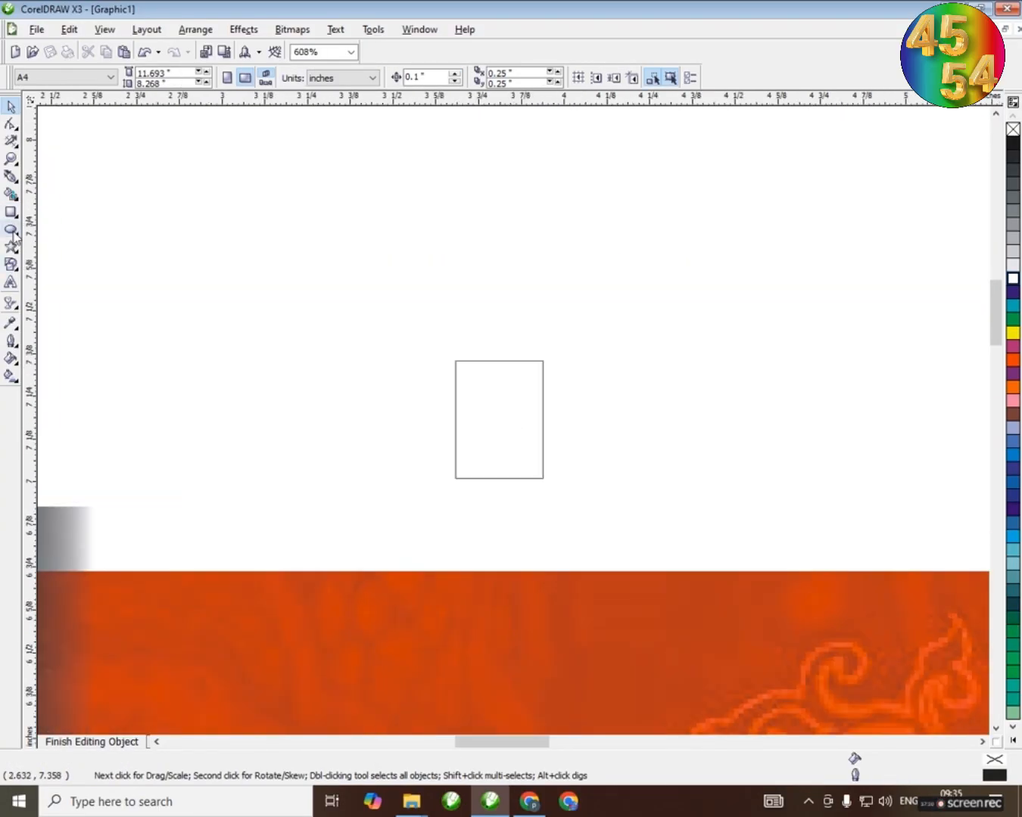
pyautogui.click(10, 230)
pyautogui.moveTo(343, 403)
pyautogui.mouseDown()
pyautogui.moveTo(415, 473)
pyautogui.moveTo(513, 433)
pyautogui.mouseUp()
pyautogui.press('space')
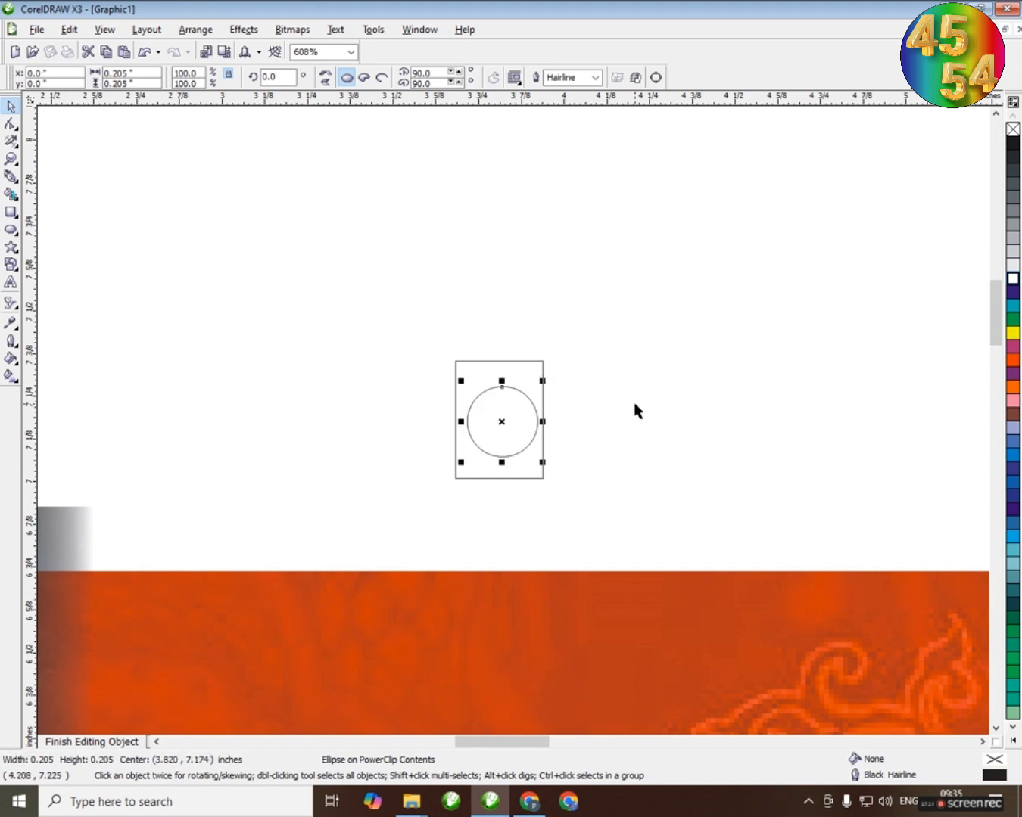
pyautogui.scroll(3, 521, 383)
pyautogui.moveTo(523, 384); pyautogui.dragTo(521, 383)
pyautogui.keyDown('shift'); pyautogui.click(545, 278); pyautogui.keyUp('shift')
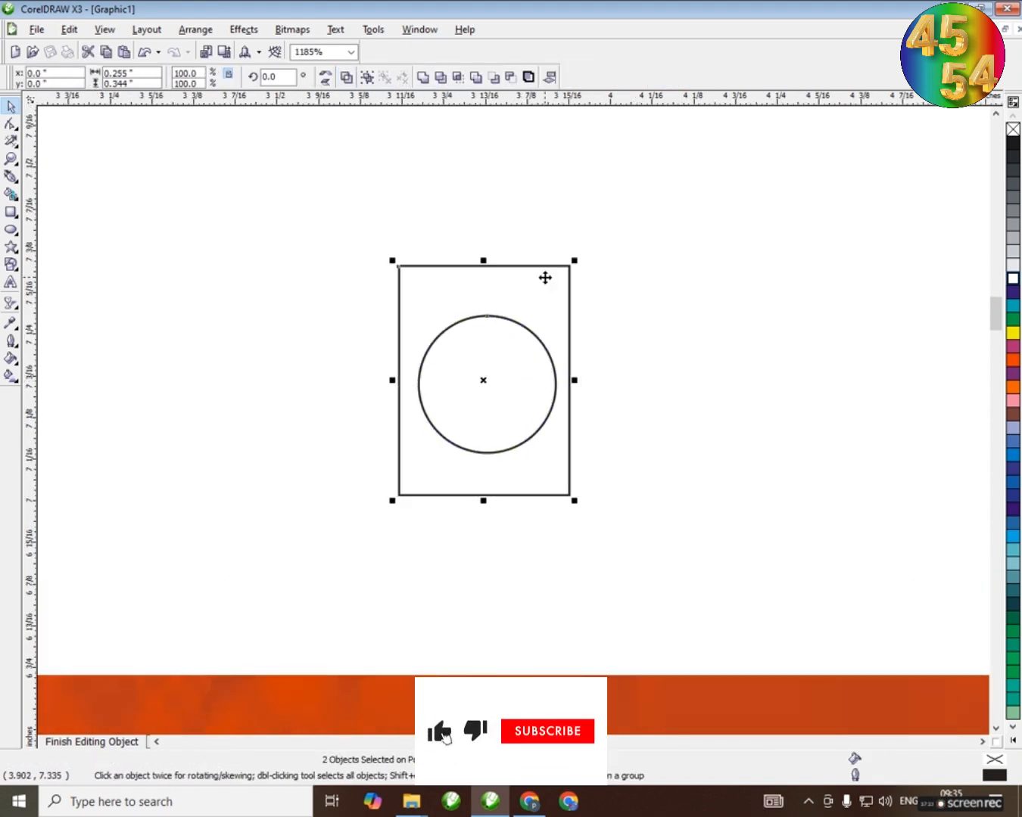
pyautogui.press('c')
pyautogui.press('e')
pyautogui.press('Escape')
# Fill the circle green and give the small rectangle a white fill and white outline
pyautogui.click(531, 341)
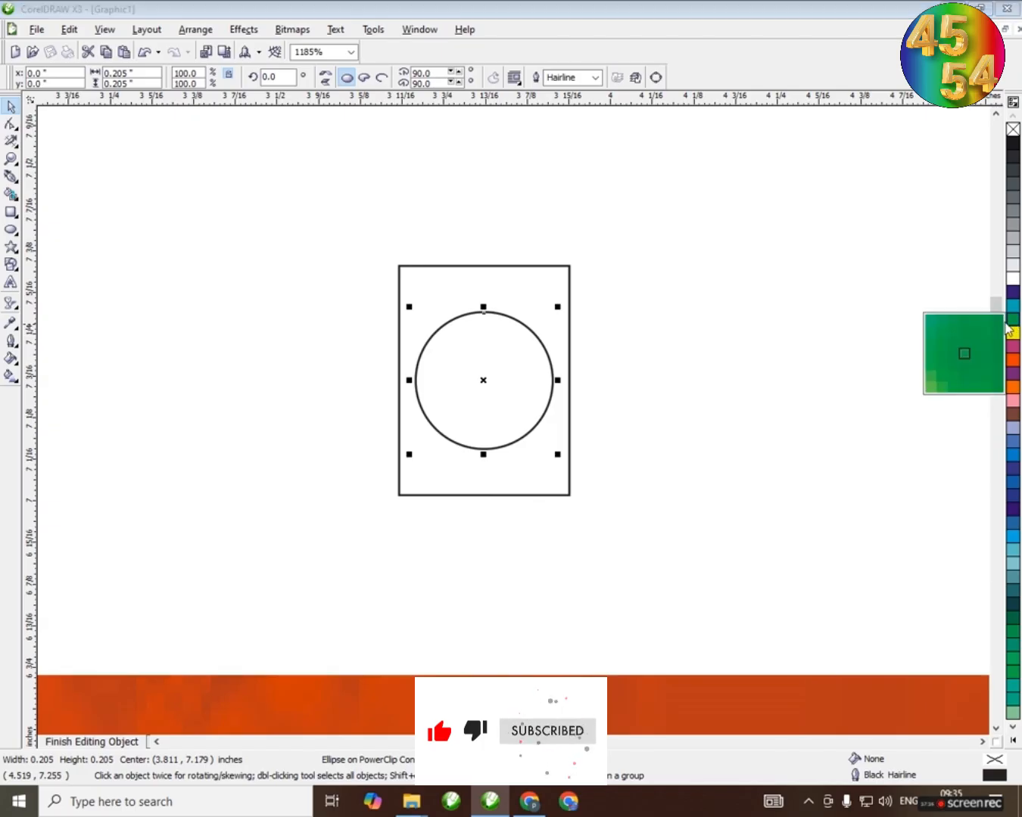
pyautogui.click(1012, 321)
pyautogui.click(571, 288)
pyautogui.click(1013, 279)
pyautogui.rightClick(1012, 279)
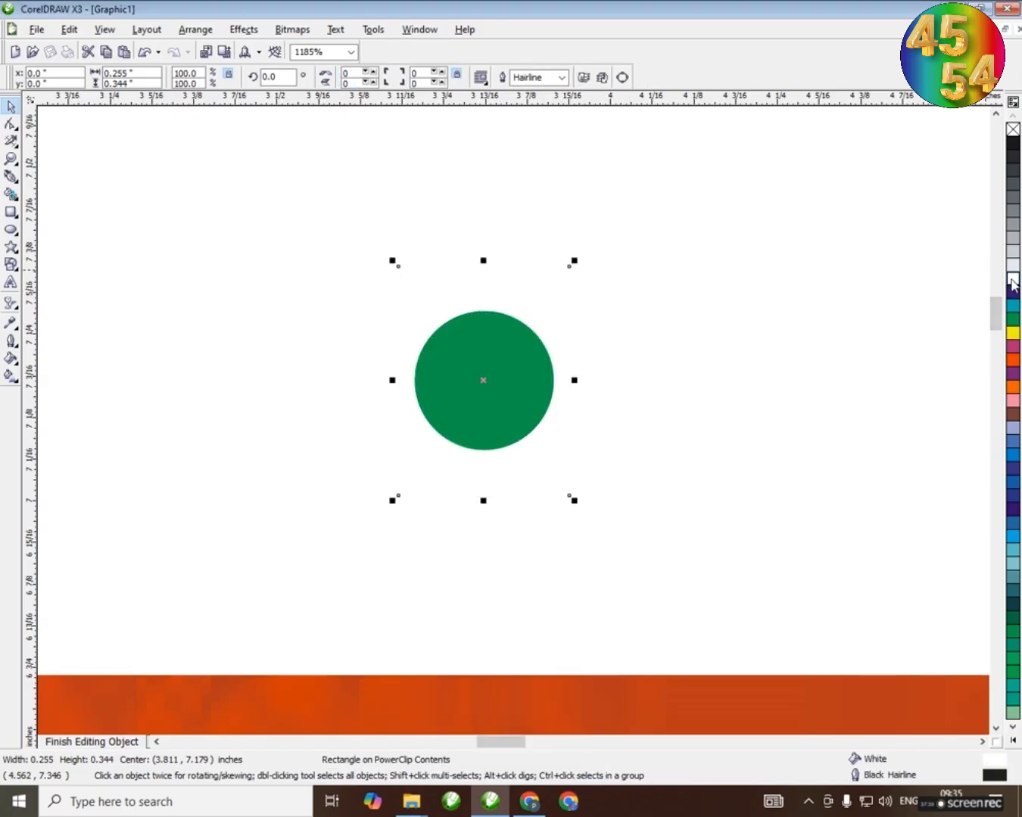
# Group the circle and rectangle into a vegetarian mark and place it at the upper left of the Krishna figure
pyautogui.moveTo(344, 190); pyautogui.dragTo(707, 580)
pyautogui.hotkey('ctrl', 'g')
pyautogui.scroll(-3, 467, 495)
pyautogui.scroll(-6, 512, 421)
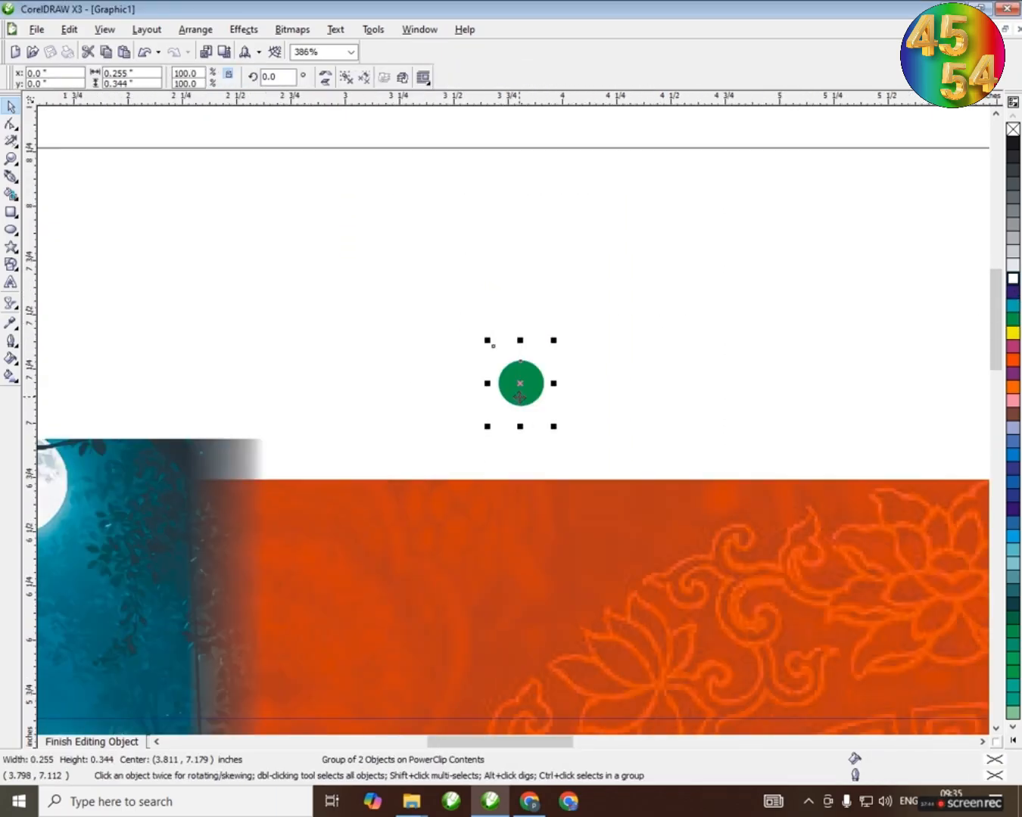
pyautogui.moveTo(521, 417); pyautogui.dragTo(313, 660)
pyautogui.scroll(-3, 563, 268)
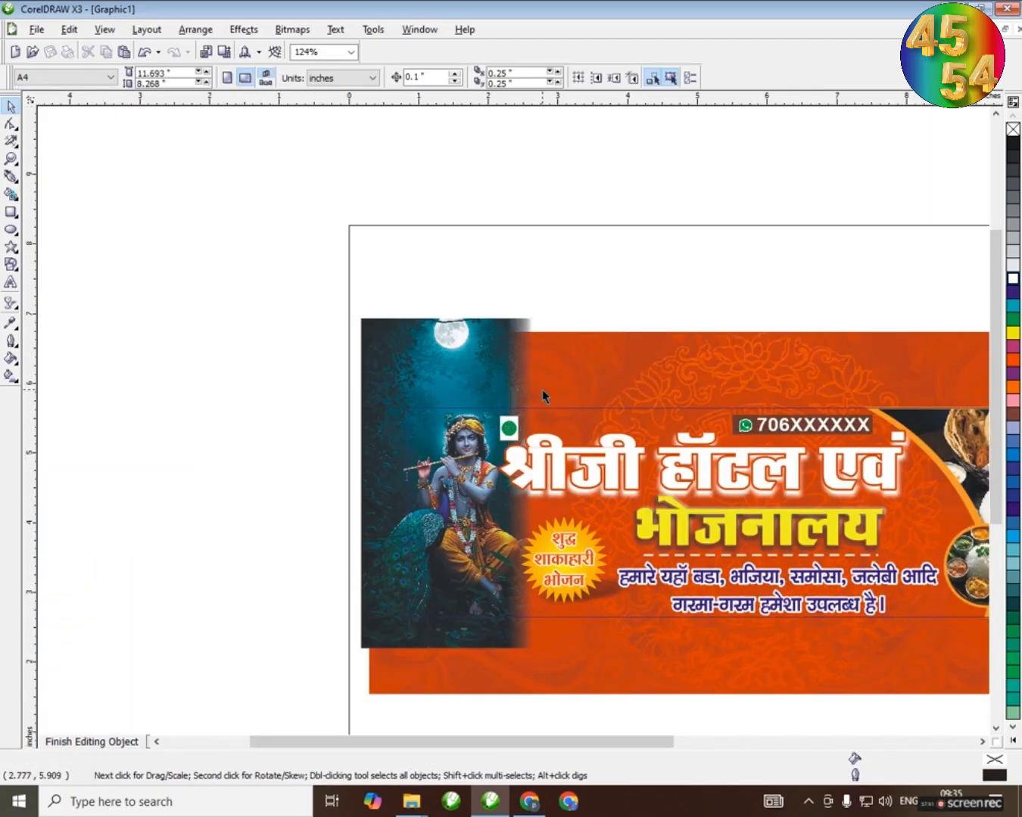
pyautogui.moveTo(511, 430); pyautogui.dragTo(418, 425)
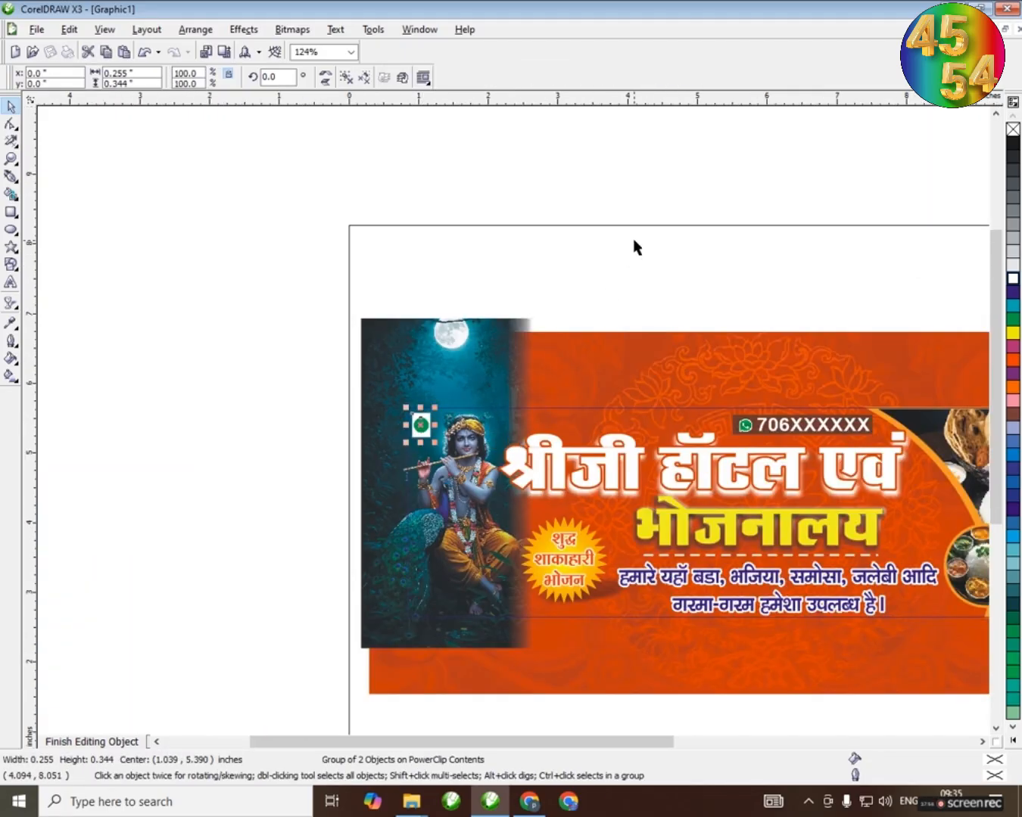
pyautogui.click(633, 238)
# Finish editing the PowerClip contents and group the banner with its black frame
pyautogui.scroll(-1, 514, 429)
pyautogui.scroll(1, 514, 428)
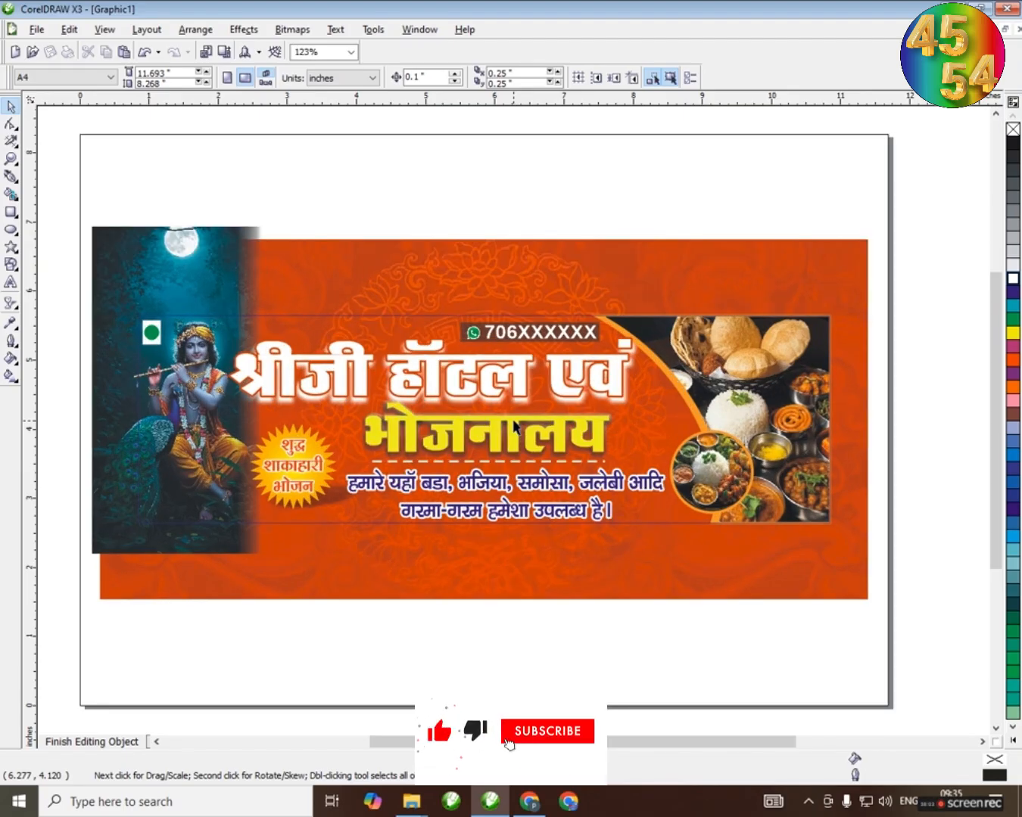
pyautogui.keyDown('ctrl'); pyautogui.click(490, 204); pyautogui.keyUp('ctrl')
pyautogui.moveTo(41, 245); pyautogui.dragTo(878, 606)
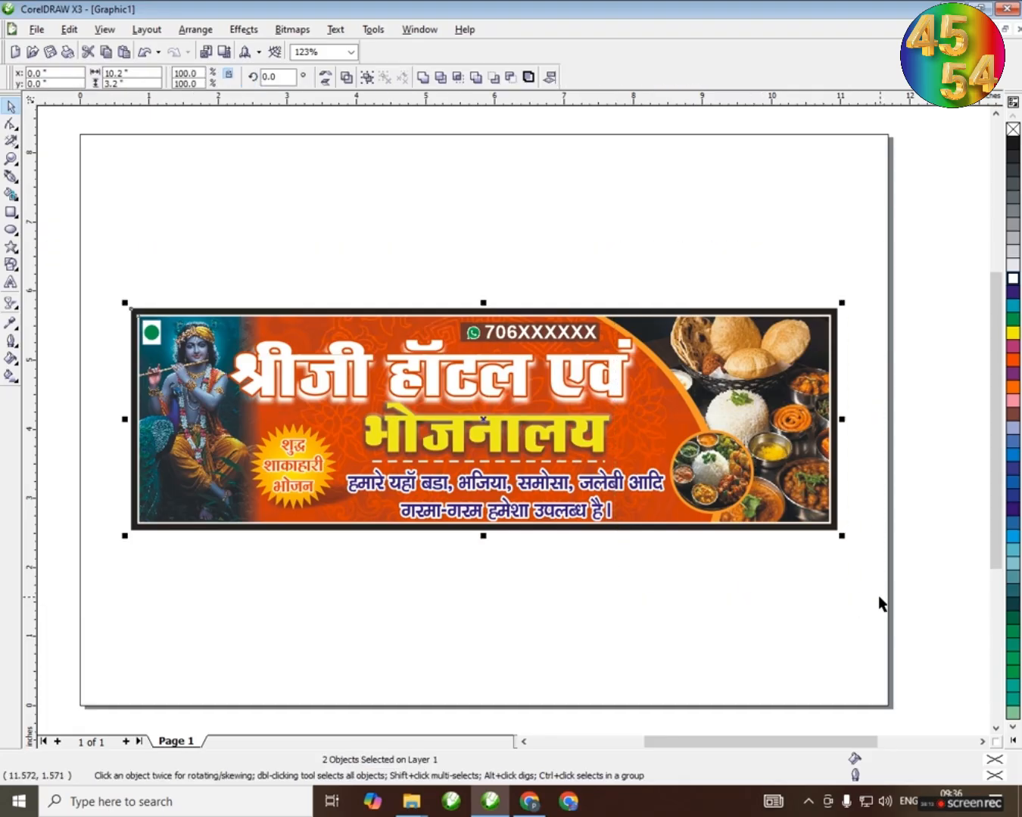
pyautogui.hotkey('ctrl', 'g')
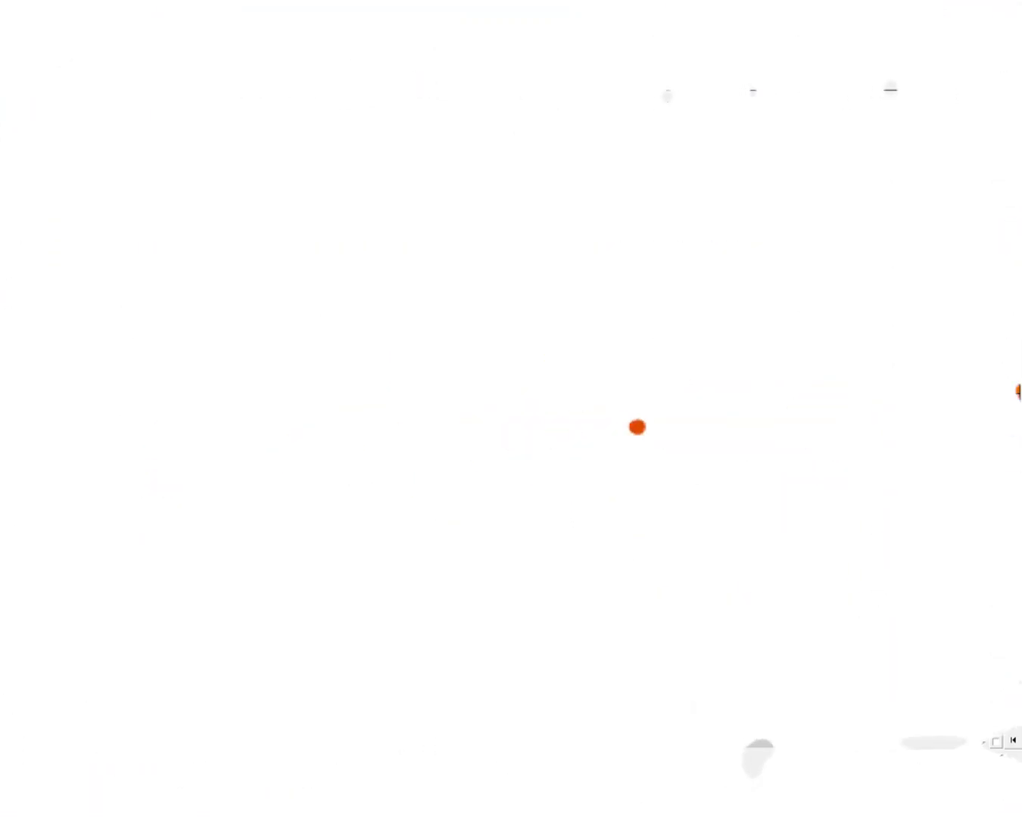